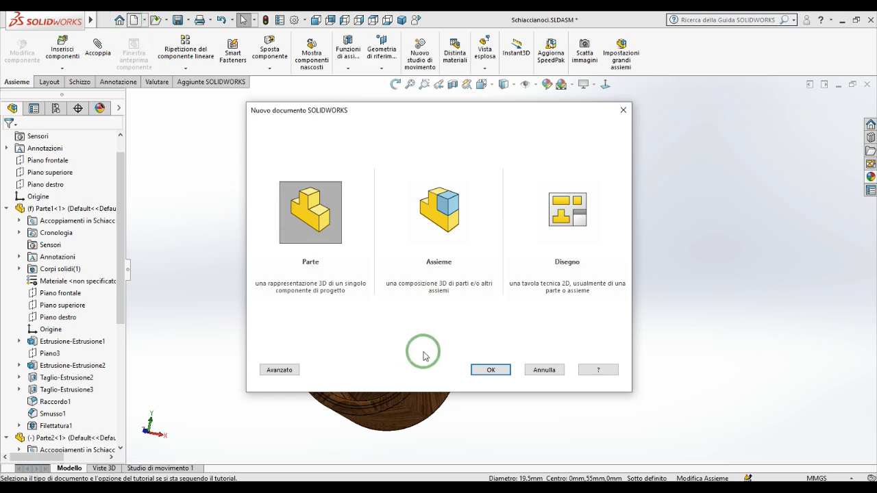
- Create a new part and sketch a 50 mm diameter circle centred on the origin on the front plane
{"action": "left_click", "coordinate": [492, 370]}
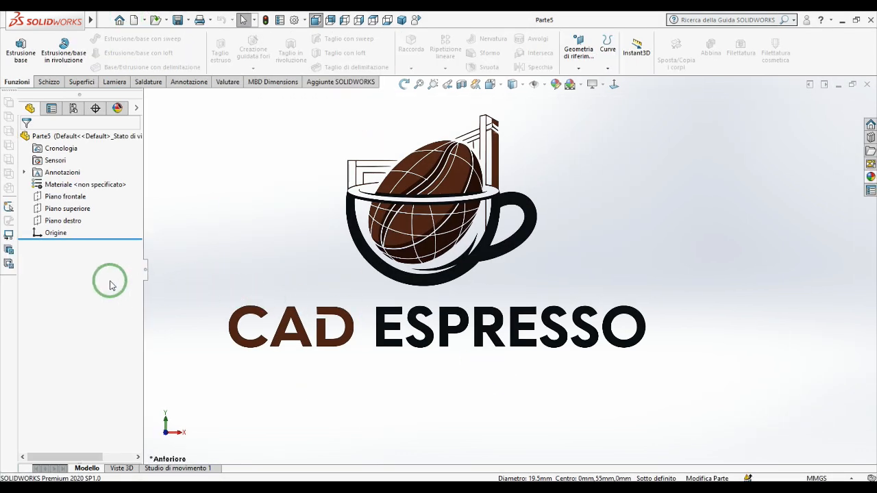
{"action": "left_click", "coordinate": [59, 197]}
{"action": "left_click", "coordinate": [64, 175]}
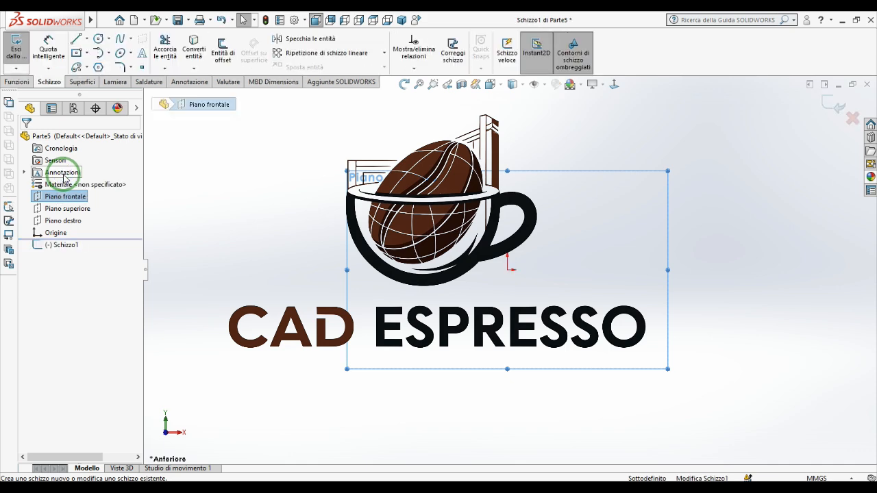
{"action": "left_click", "coordinate": [98, 40]}
{"action": "left_click_drag", "start_coordinate": [507, 269], "coordinate": [563, 336]}
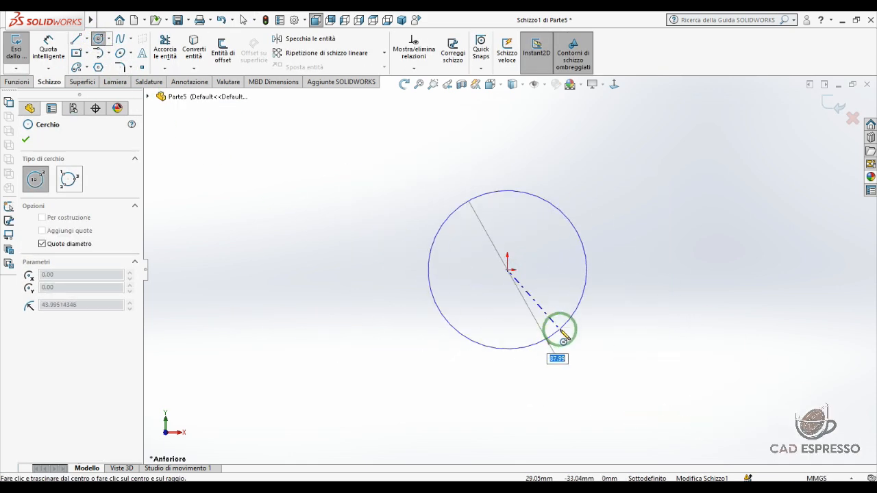
{"action": "type", "text": "50"}
{"action": "key", "text": "Return"}
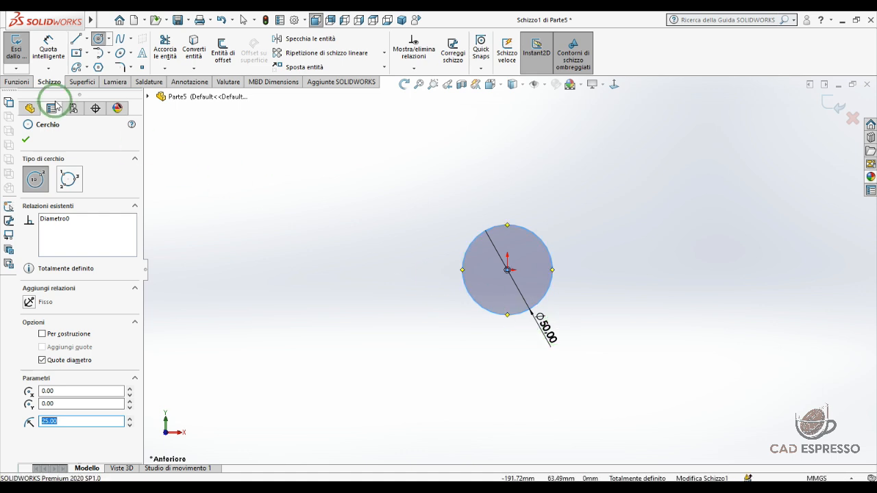
- Extrude the 50 mm circle 45 mm with a mid-plane end condition
{"action": "left_click", "coordinate": [17, 81]}
{"action": "left_click", "coordinate": [19, 48]}
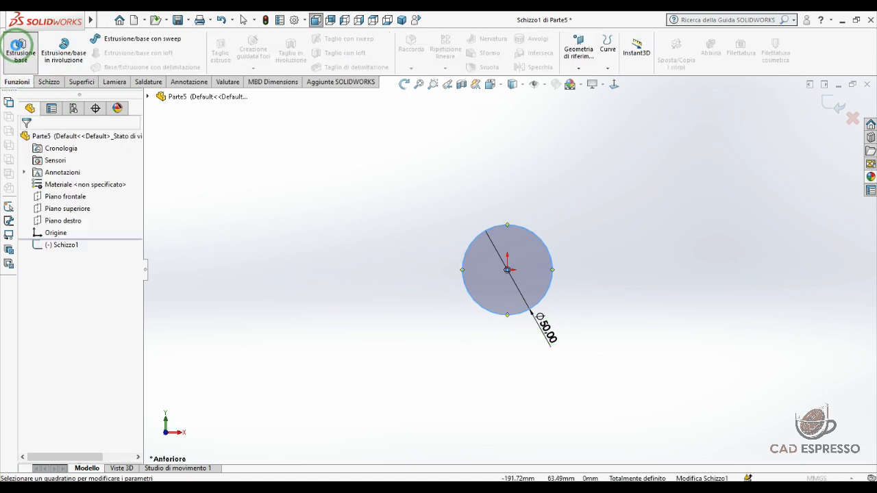
{"action": "type", "text": "45.00mm"}
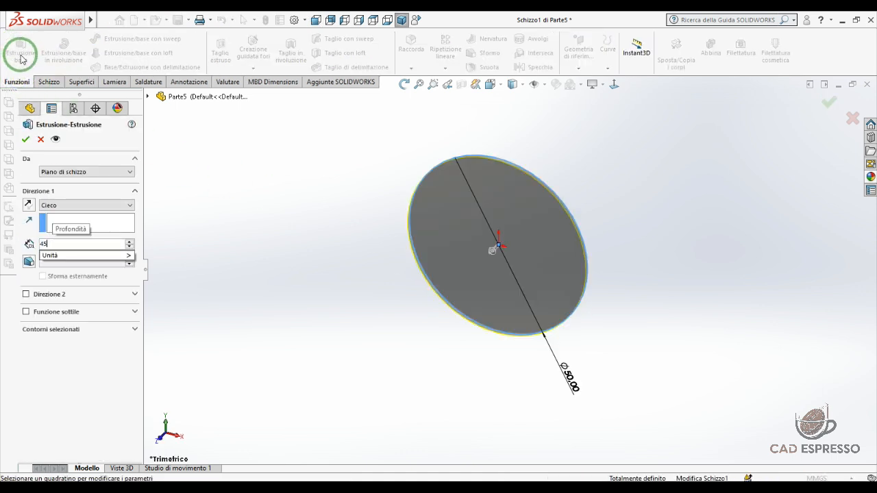
{"action": "left_click", "coordinate": [63, 207]}
{"action": "left_click", "coordinate": [65, 251]}
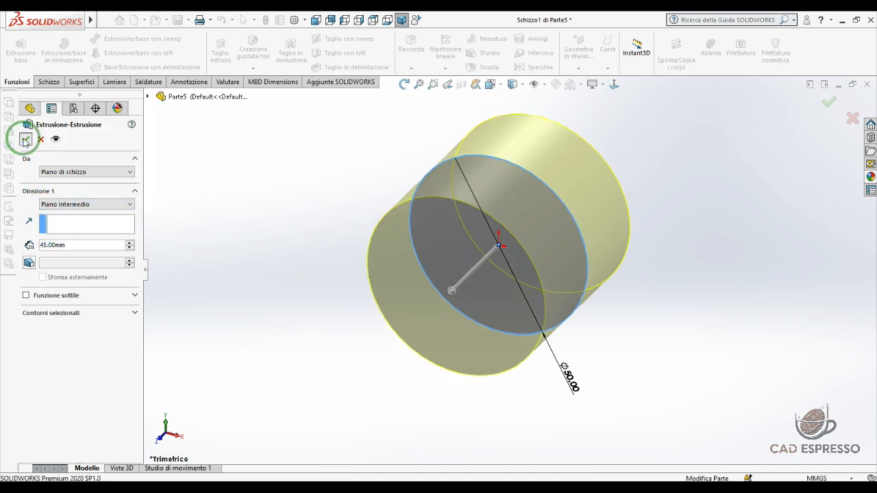
{"action": "left_click", "coordinate": [25, 141]}
- Create a reference plane parallel to the top plane, offset 40 mm above it
{"action": "left_click", "coordinate": [58, 220]}
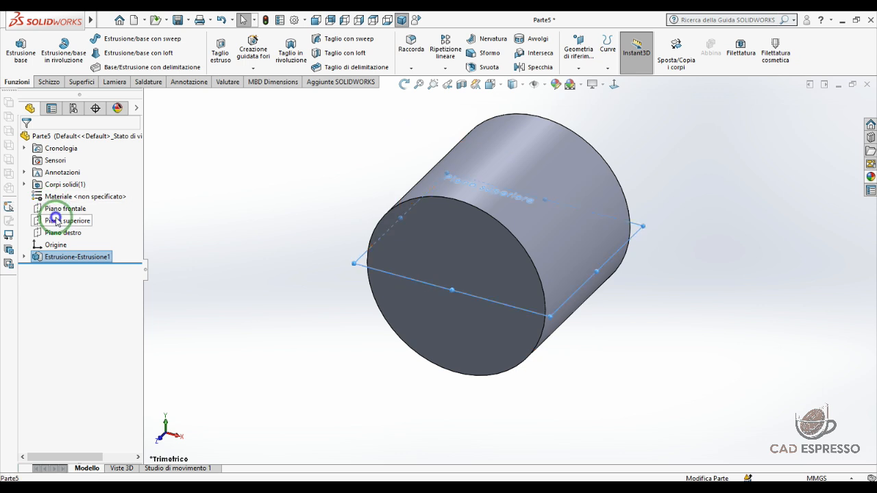
{"action": "left_click", "coordinate": [56, 219]}
{"action": "left_click", "coordinate": [572, 48]}
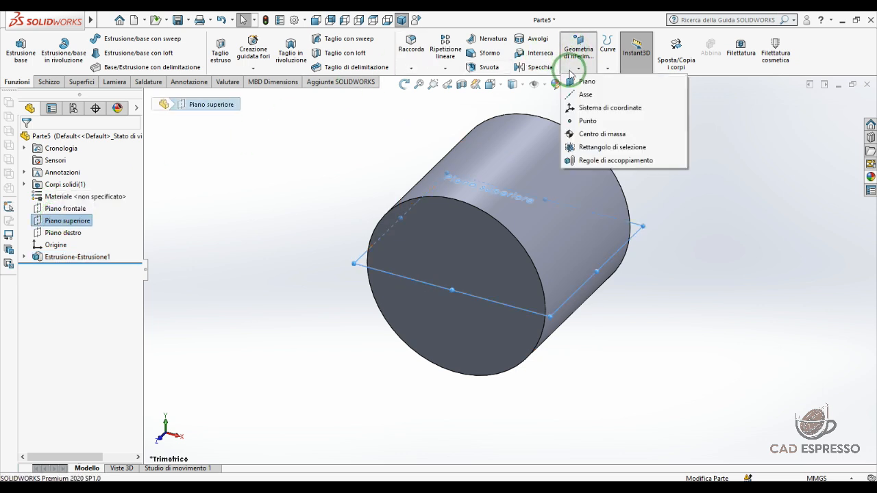
{"action": "left_click", "coordinate": [583, 107]}
{"action": "middle_click_drag", "start_coordinate": [566, 91], "coordinate": [331, 205]}
{"action": "left_click", "coordinate": [25, 142]}
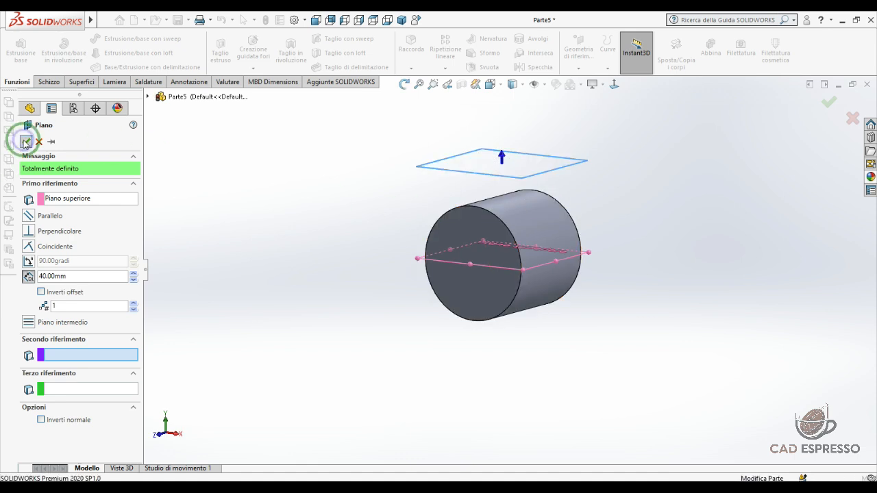
- Sketch a 30 mm diameter circle centred on the origin on the offset plane
{"action": "left_click", "coordinate": [43, 81]}
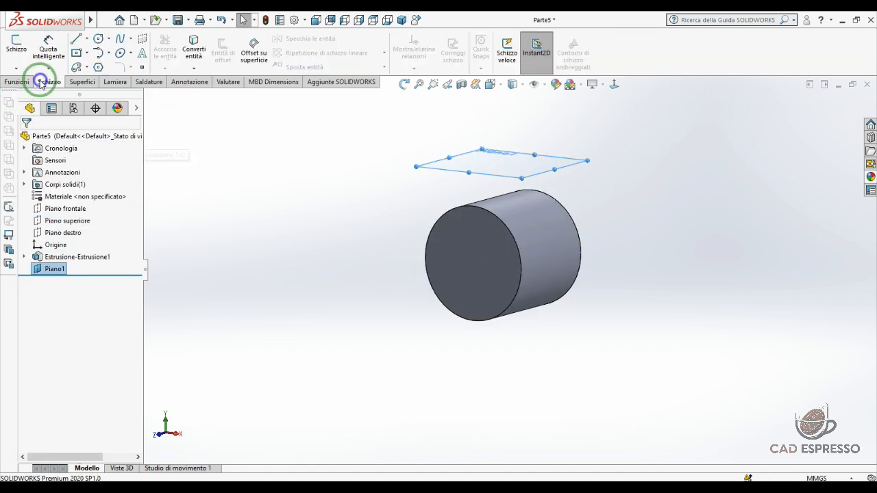
{"action": "left_click", "coordinate": [17, 46]}
{"action": "left_click", "coordinate": [98, 38]}
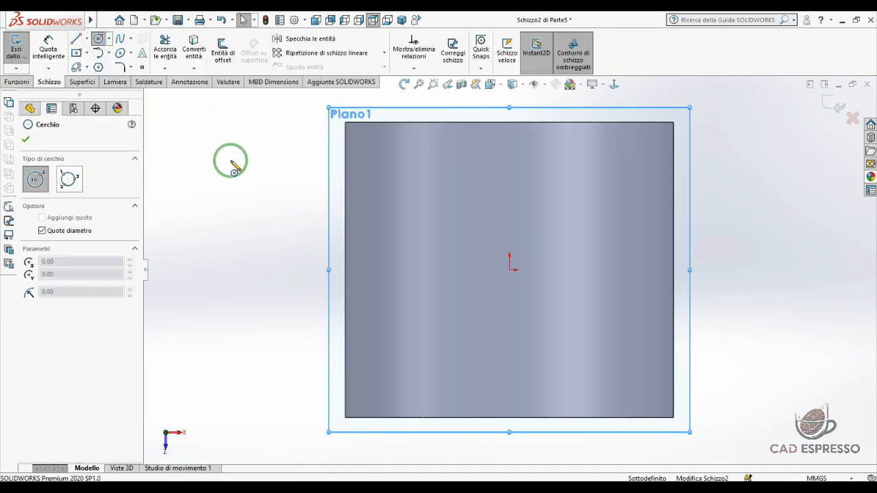
{"action": "left_click", "coordinate": [509, 271]}
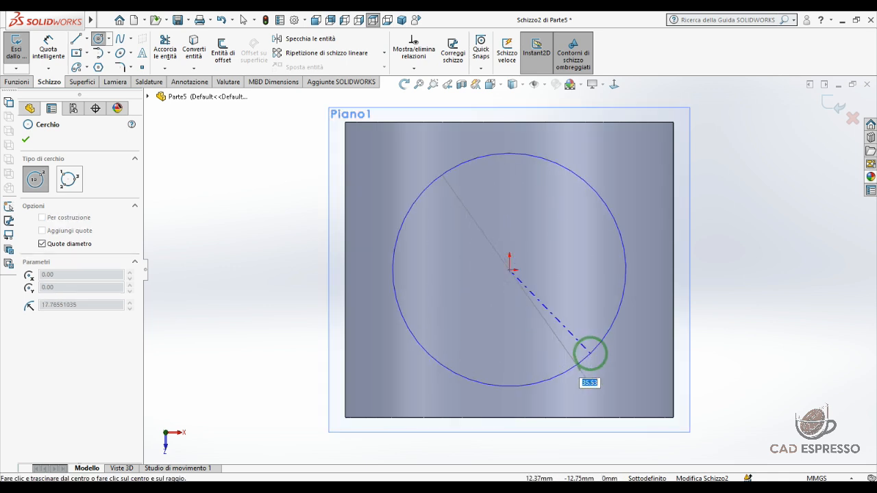
{"action": "key", "text": "Return"}
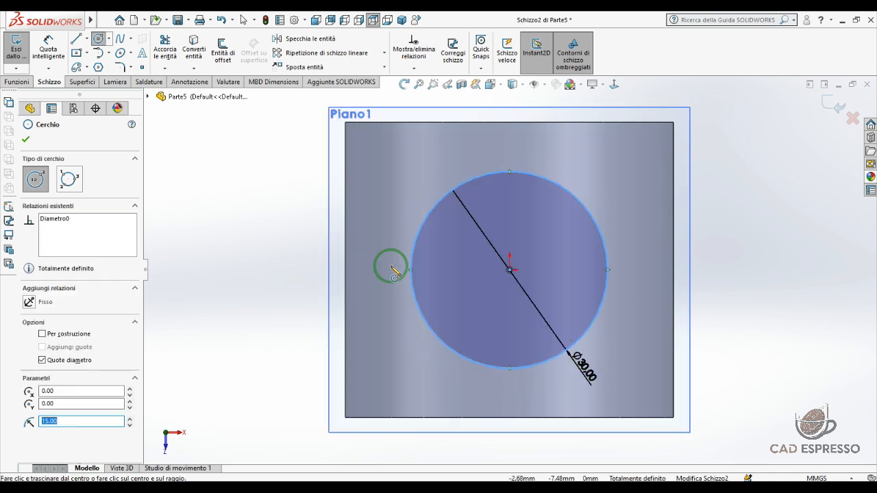
- Extrude the 30 mm circle in the reversed direction toward the cylinder, using the Up To Next end condition with merged result
{"action": "left_click", "coordinate": [17, 81]}
{"action": "left_click", "coordinate": [21, 53]}
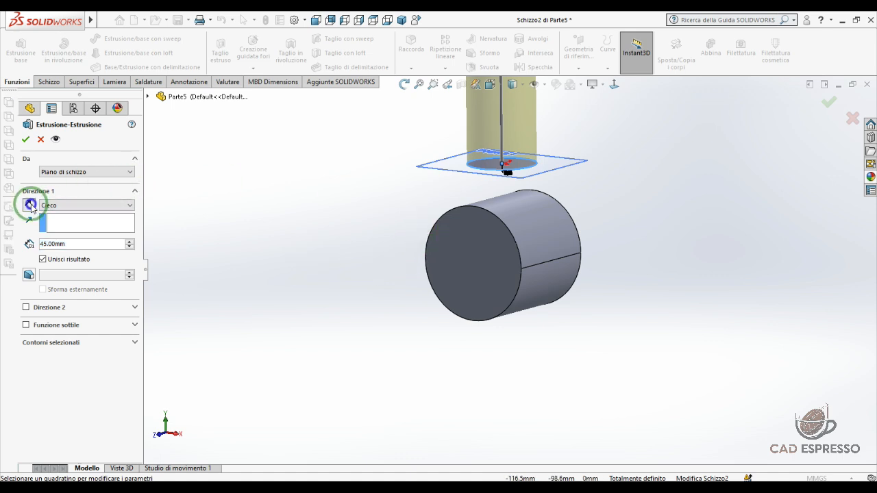
{"action": "left_click", "coordinate": [30, 206]}
{"action": "left_click", "coordinate": [65, 205]}
{"action": "left_click", "coordinate": [78, 231]}
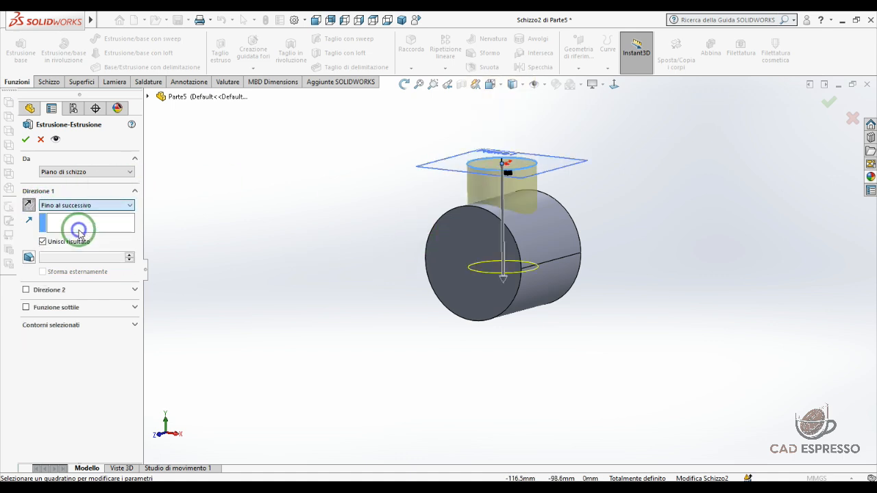
{"action": "scroll", "coordinate": [513, 196], "scroll_direction": "down", "scroll_amount": 3}
{"action": "middle_click_drag", "start_coordinate": [513, 196], "coordinate": [449, 271]}
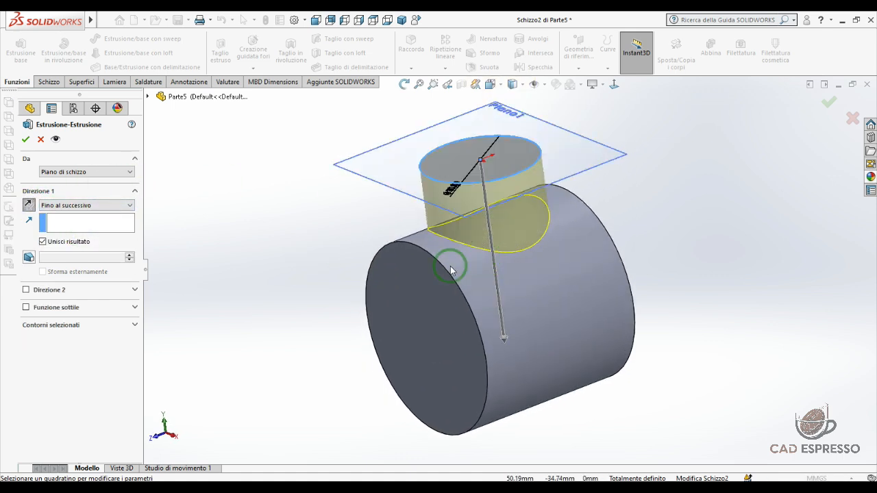
- Apply a 14-degree outward draft to the extrusion, finish it, and hide the offset plane
{"action": "left_click", "coordinate": [29, 257]}
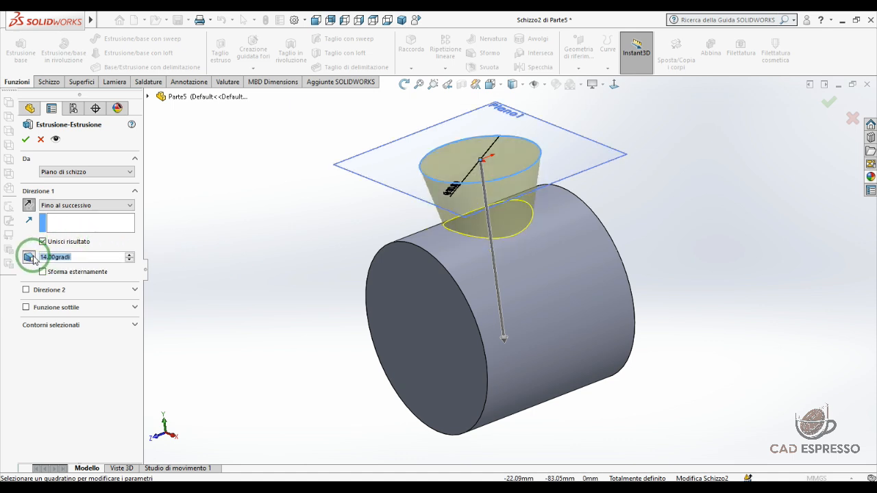
{"action": "left_click", "coordinate": [43, 272]}
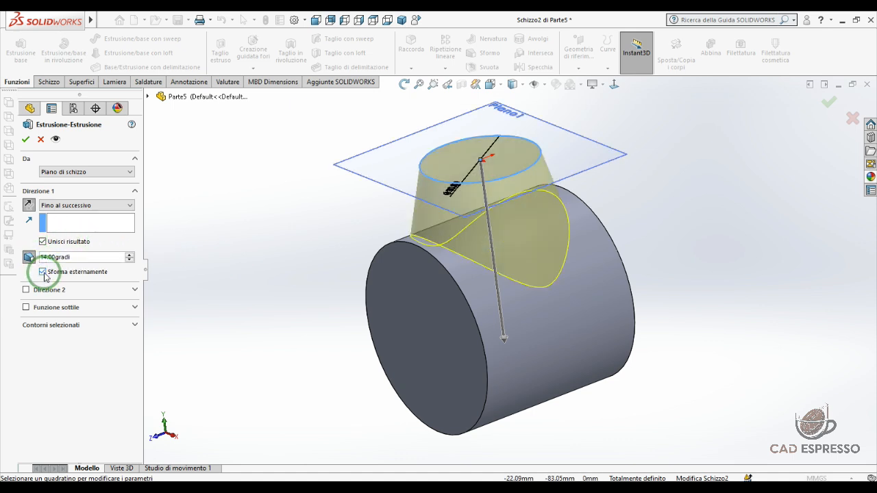
{"action": "left_click", "coordinate": [28, 140]}
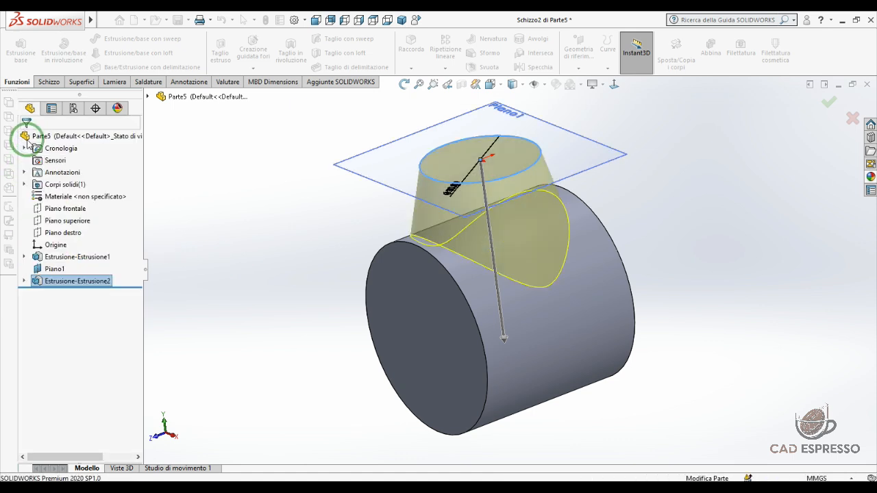
{"action": "left_click", "coordinate": [54, 269]}
{"action": "left_click", "coordinate": [79, 250]}
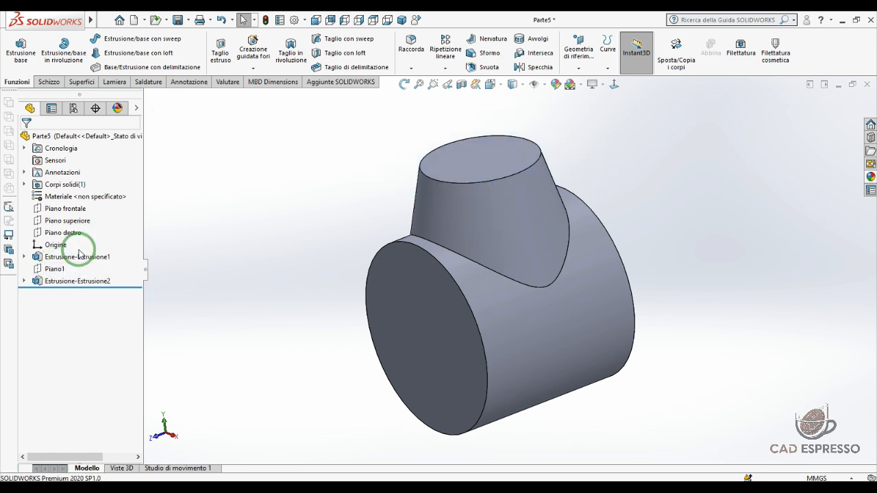
- Sketch a 40 mm diameter circle centred on the origin on the cylinder's front face
{"action": "left_click", "coordinate": [316, 20]}
{"action": "left_click", "coordinate": [532, 320]}
{"action": "left_click", "coordinate": [591, 289]}
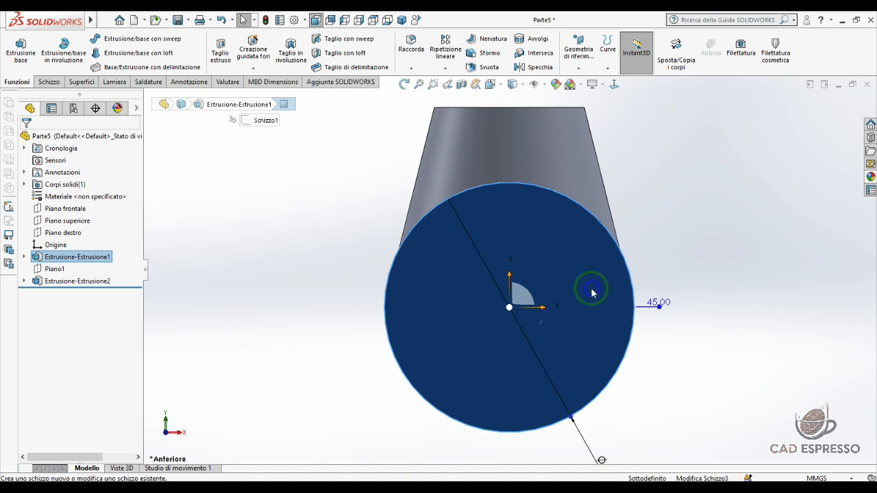
{"action": "left_click", "coordinate": [98, 39]}
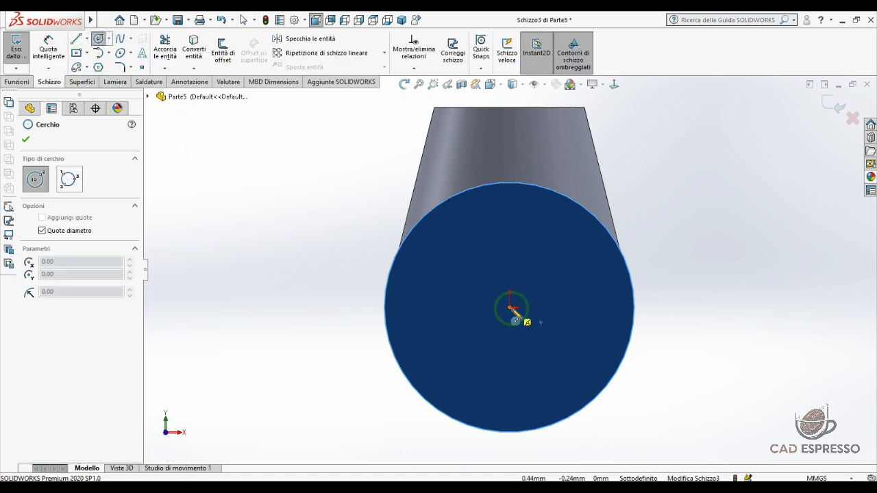
{"action": "left_click", "coordinate": [510, 307]}
{"action": "type", "text": "40"}
{"action": "key", "text": "Return"}
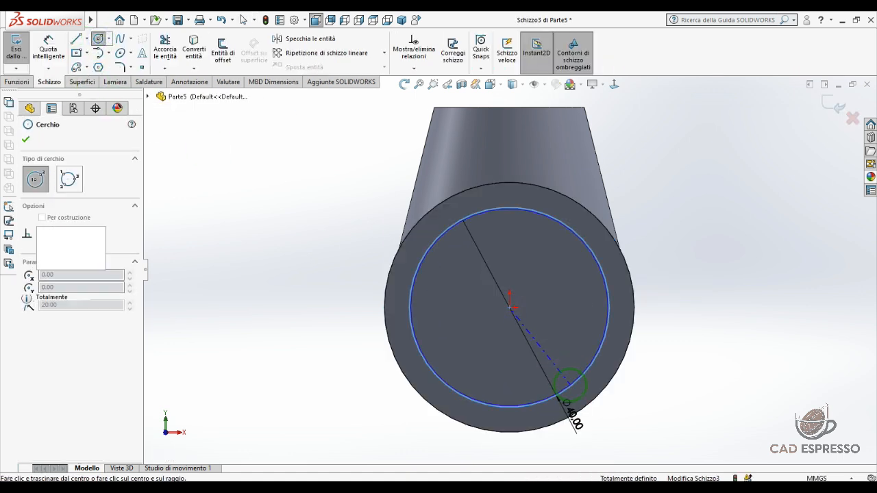
- Cut-extrude the 40 mm circle with an Offset From Surface end condition, stopping 4 mm from the cylinder's rear face
{"action": "key", "text": "ctrl+7"}
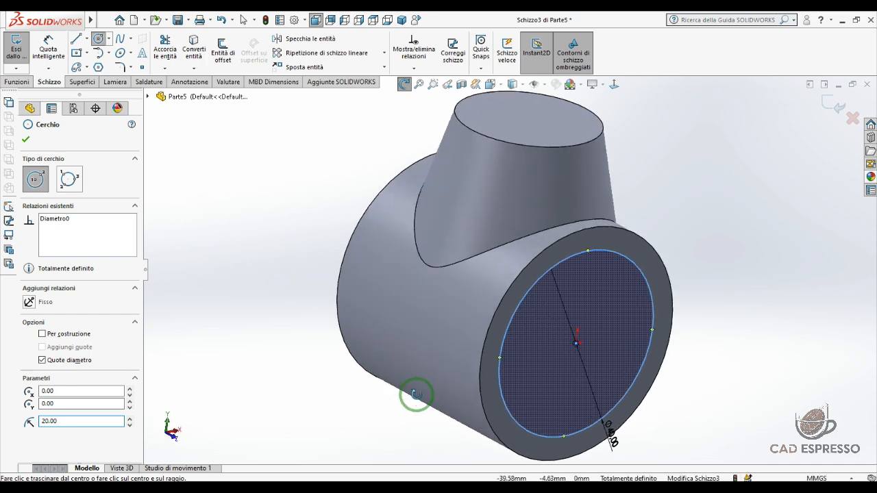
{"action": "left_click", "coordinate": [17, 82]}
{"action": "left_click", "coordinate": [221, 45]}
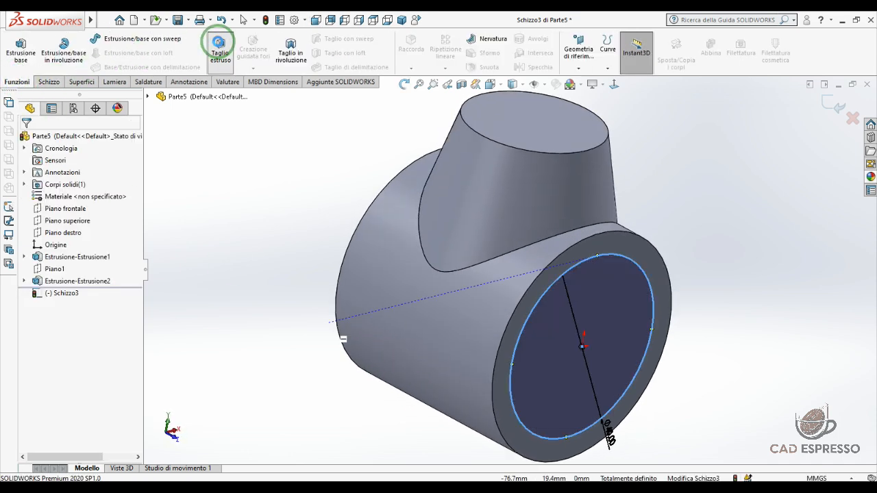
{"action": "left_click", "coordinate": [97, 232]}
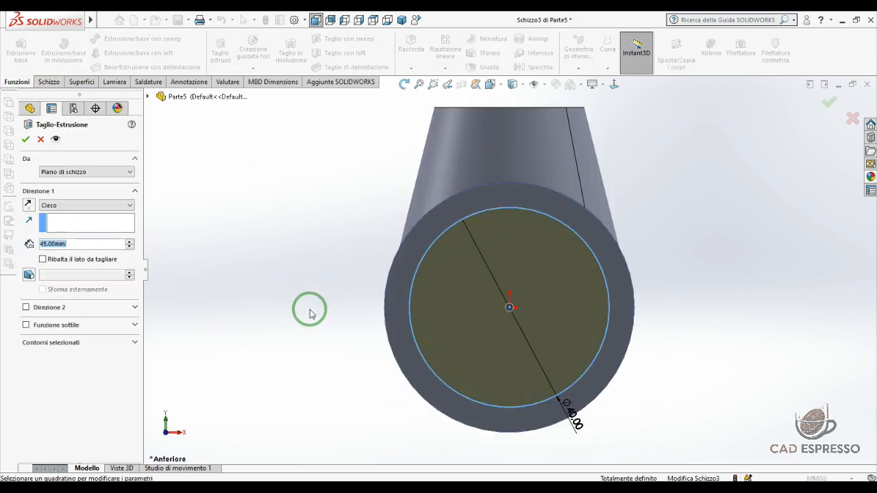
{"action": "middle_click_drag", "start_coordinate": [310, 312], "coordinate": [440, 347]}
{"action": "left_click", "coordinate": [57, 206]}
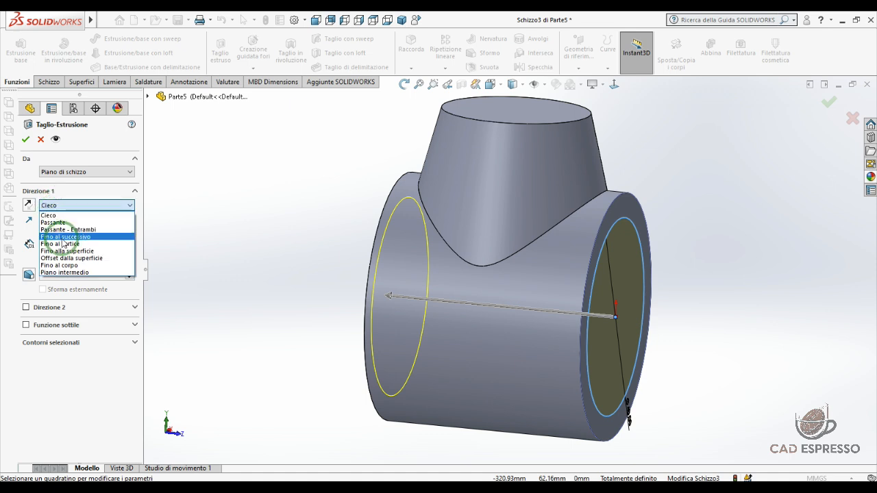
{"action": "left_click", "coordinate": [71, 258]}
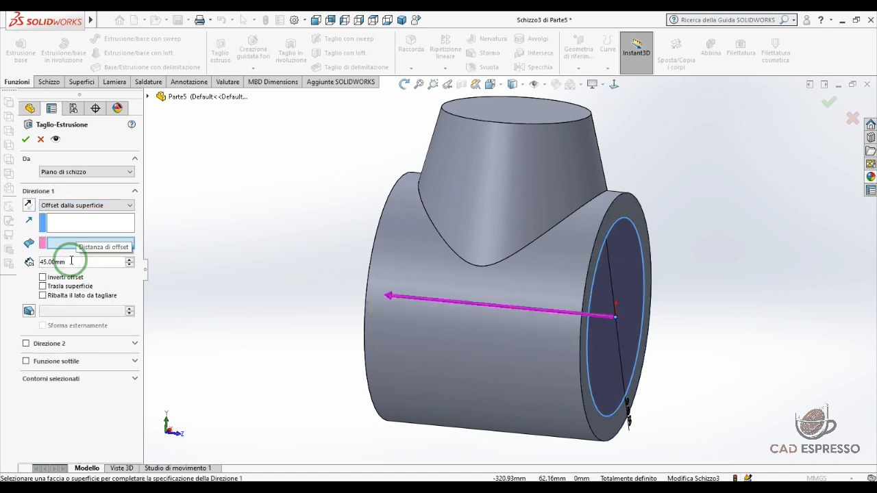
{"action": "middle_click_drag", "start_coordinate": [333, 336], "coordinate": [389, 362]}
{"action": "left_click", "coordinate": [407, 329]}
{"action": "middle_click_drag", "start_coordinate": [474, 358], "coordinate": [430, 359]}
{"action": "type", "text": "4"}
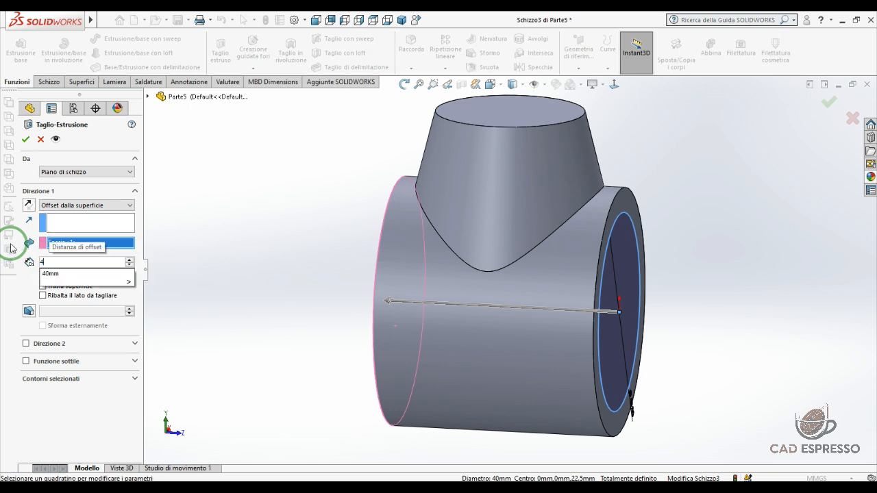
{"action": "middle_click_drag", "start_coordinate": [445, 333], "coordinate": [417, 413]}
{"action": "left_click", "coordinate": [26, 141]}
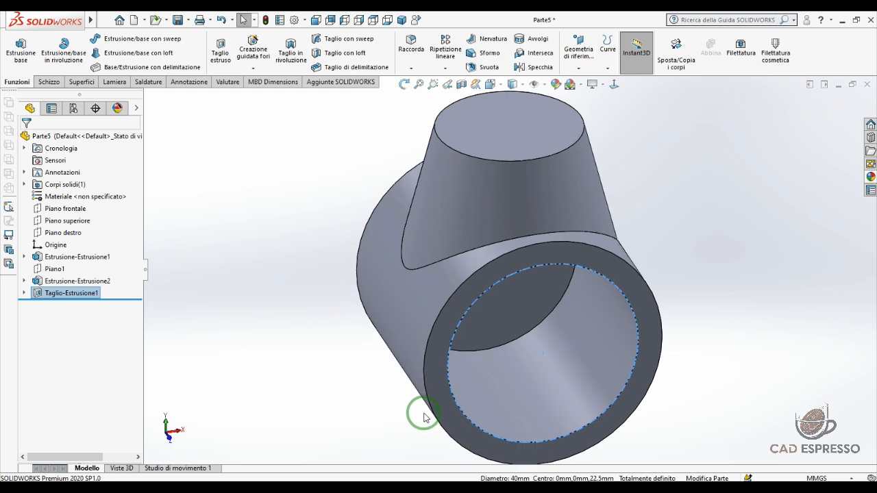
- Sketch a 20 mm diameter circle centred on the origin on the tapered boss's top face
{"action": "left_click", "coordinate": [507, 125]}
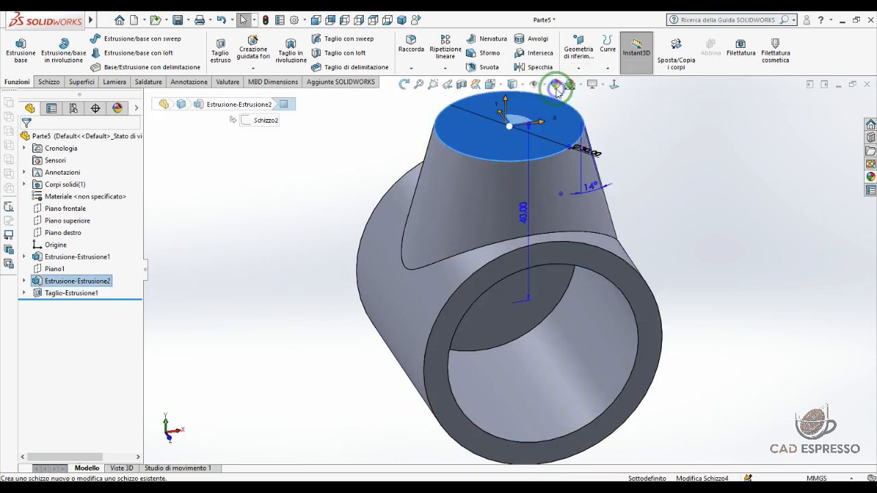
{"action": "left_click", "coordinate": [556, 86]}
{"action": "left_click", "coordinate": [96, 40]}
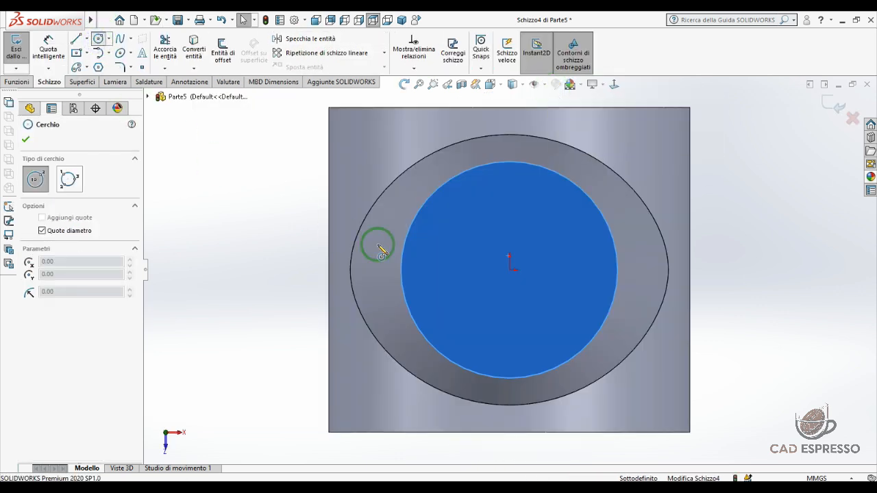
{"action": "left_click", "coordinate": [510, 271]}
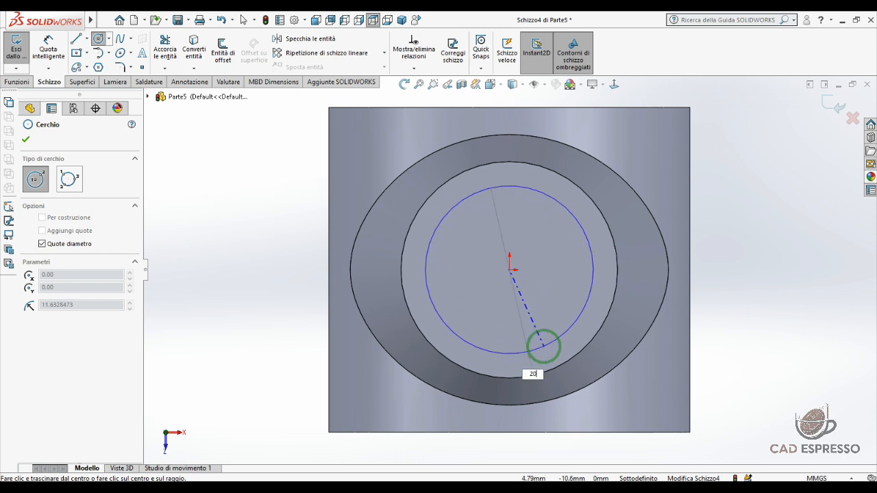
{"action": "key", "text": "Return"}
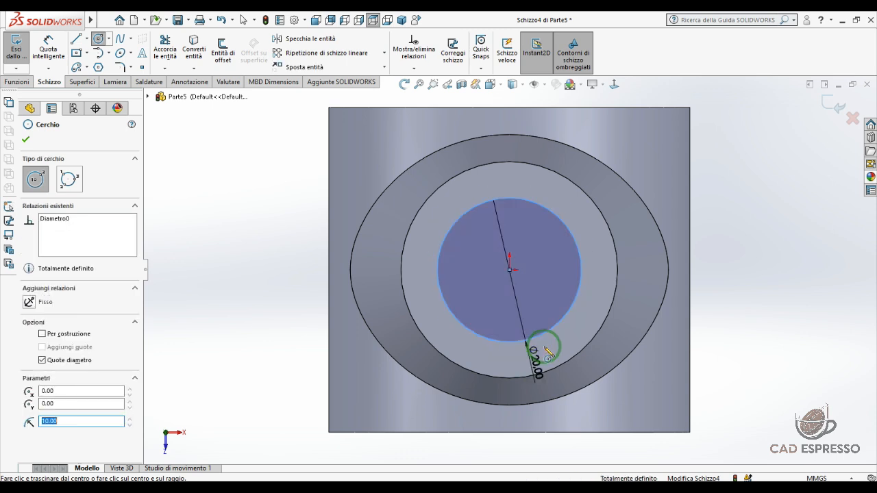
- Cut-extrude the 20 mm circle through the tapered boss with the Up To Next end condition
{"action": "left_click", "coordinate": [17, 81]}
{"action": "left_click", "coordinate": [220, 49]}
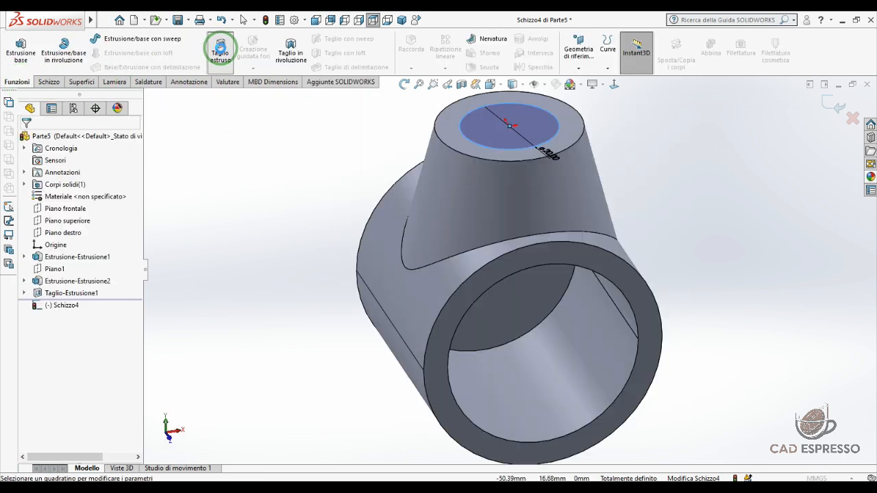
{"action": "left_click", "coordinate": [69, 205]}
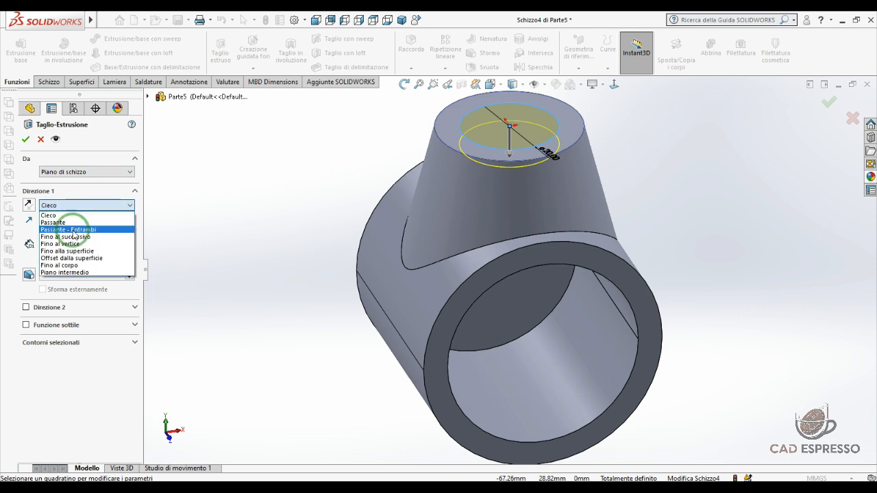
{"action": "left_click", "coordinate": [72, 237]}
{"action": "middle_click_drag", "start_coordinate": [485, 377], "coordinate": [552, 319]}
{"action": "left_click", "coordinate": [24, 137]}
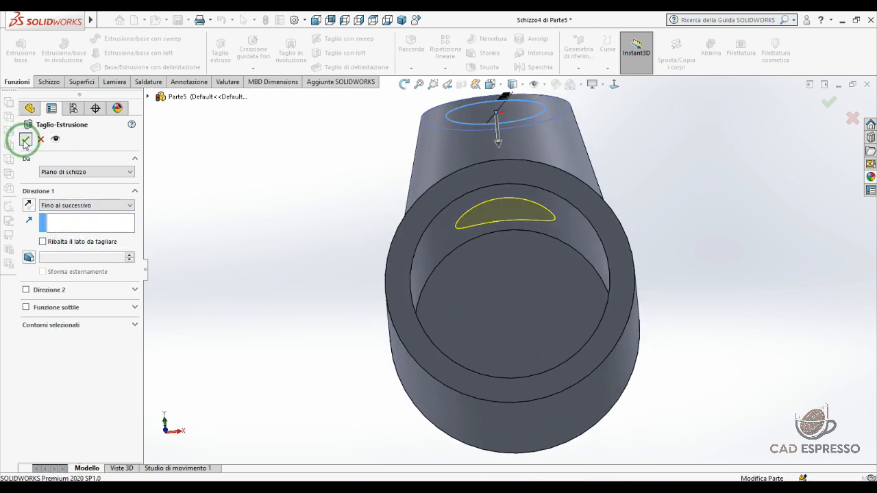
{"action": "middle_click_drag", "start_coordinate": [313, 230], "coordinate": [505, 297]}
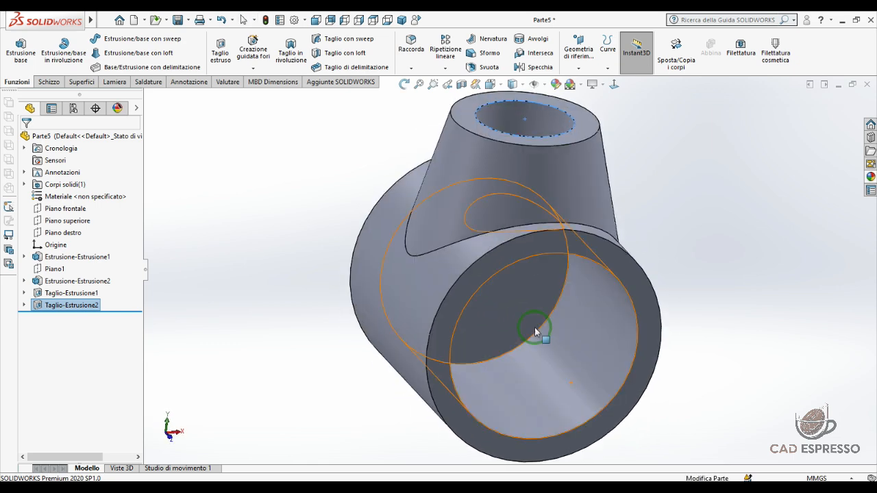
- Start a 2 mm fillet on the cylinder's front outer edge, its front bore edge and the boss-to-cylinder junction
{"action": "left_click", "coordinate": [444, 297]}
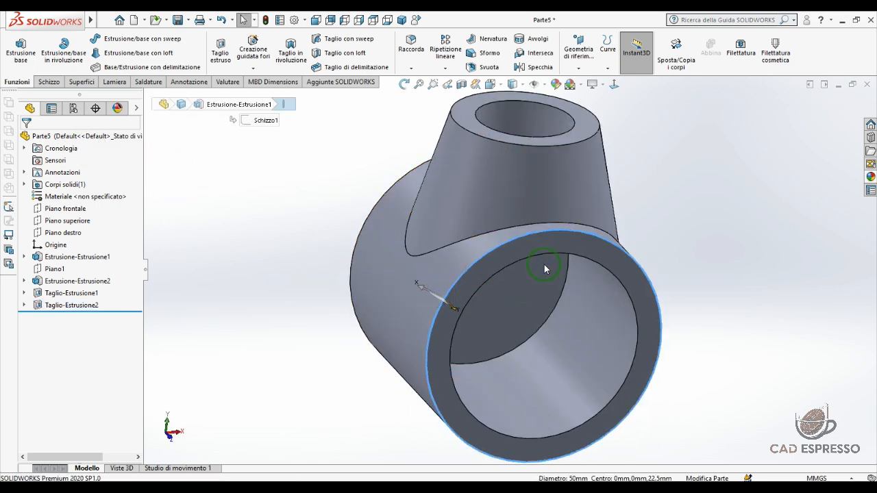
{"action": "type", "text": "r"}
{"action": "type", "text": "2"}
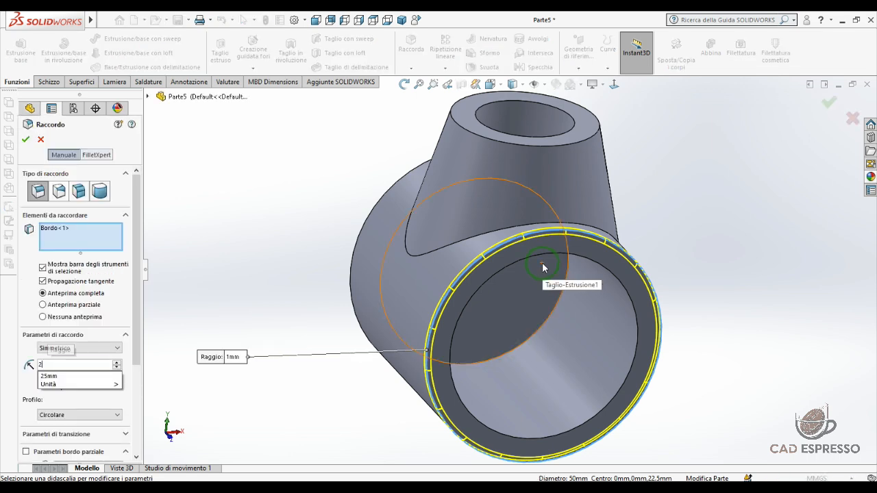
{"action": "key", "text": "Return"}
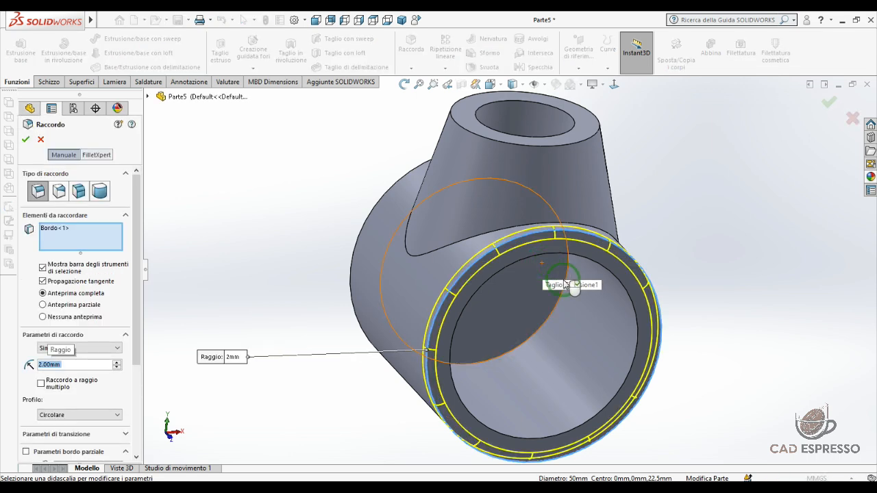
{"action": "left_click", "coordinate": [478, 295]}
{"action": "left_click", "coordinate": [437, 250]}
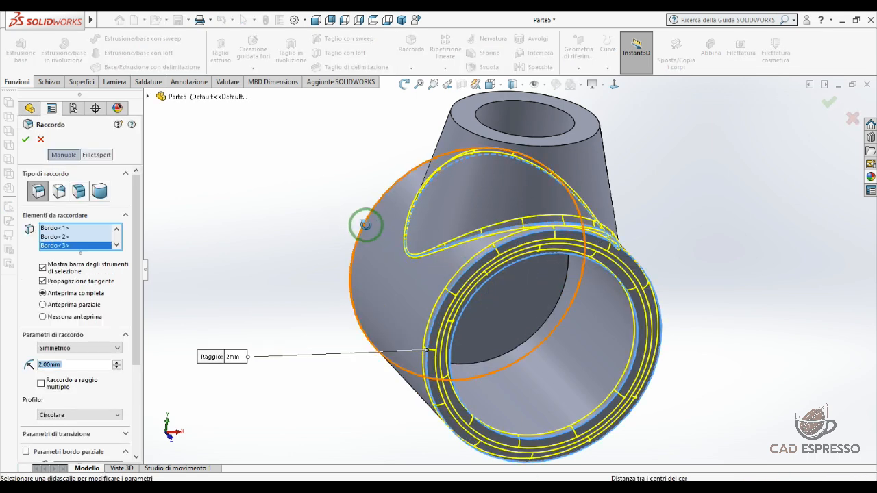
- Add the cylinder's rear outer edge, the boss's top outer edge and the bore's inner end edge to the fillet and finish it
{"action": "middle_click_drag", "start_coordinate": [417, 219], "coordinate": [396, 286]}
{"action": "left_click", "coordinate": [402, 276]}
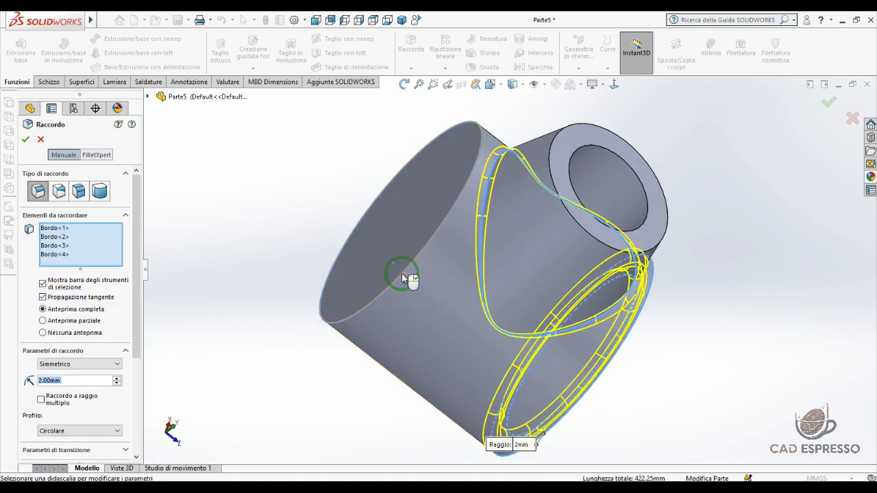
{"action": "left_click", "coordinate": [557, 138]}
{"action": "middle_click_drag", "start_coordinate": [459, 245], "coordinate": [396, 122]}
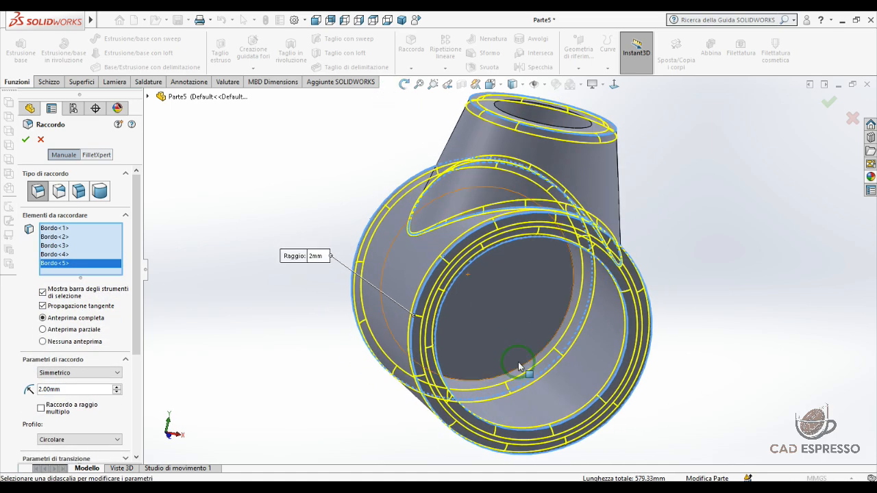
{"action": "left_click", "coordinate": [553, 345]}
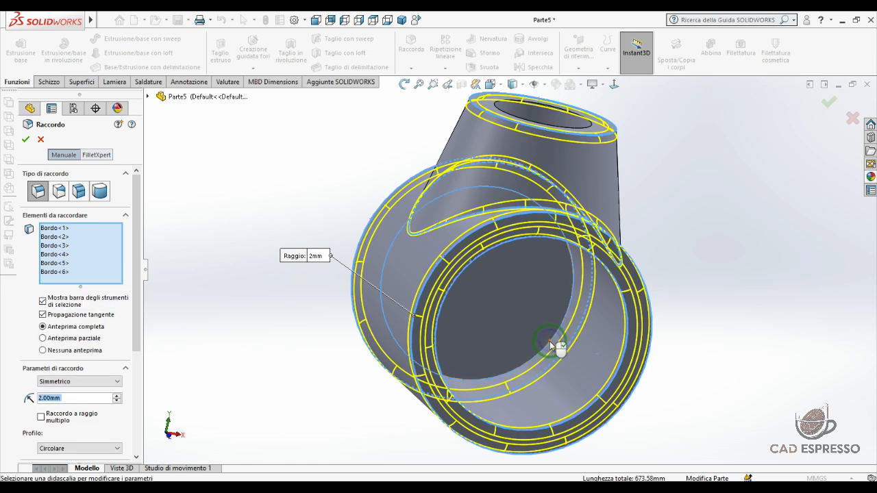
{"action": "left_click", "coordinate": [25, 142]}
{"action": "middle_click_drag", "start_coordinate": [297, 295], "coordinate": [493, 352]}
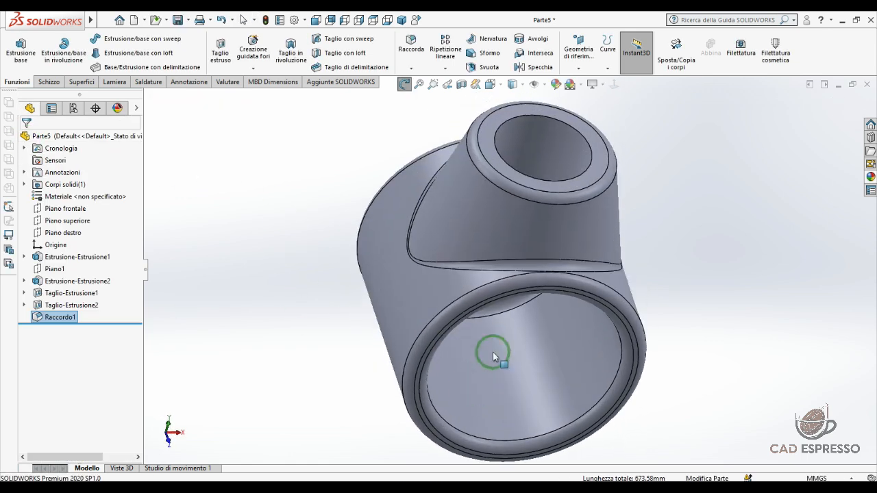
- Chamfer the top edge of the boss's 20 mm hole by 3 mm at 45 degrees
{"action": "left_click", "coordinate": [521, 119]}
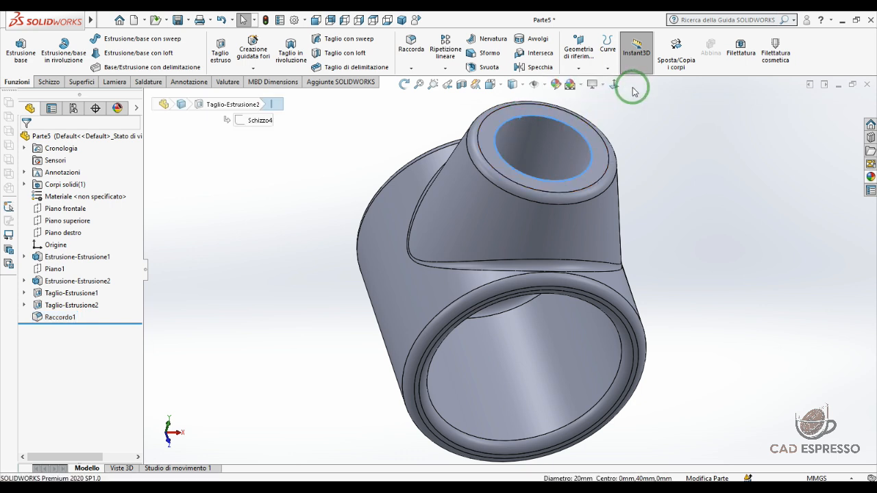
{"action": "left_click", "coordinate": [531, 97]}
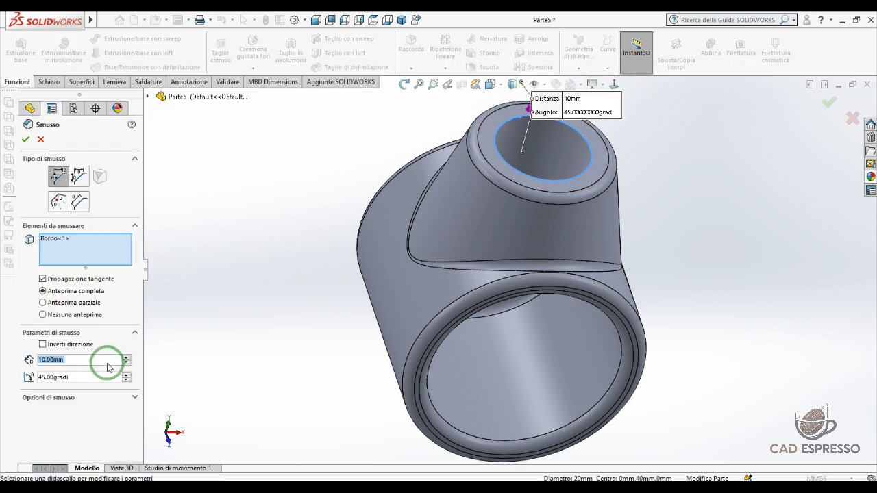
{"action": "type", "text": "3"}
{"action": "key", "text": "Return"}
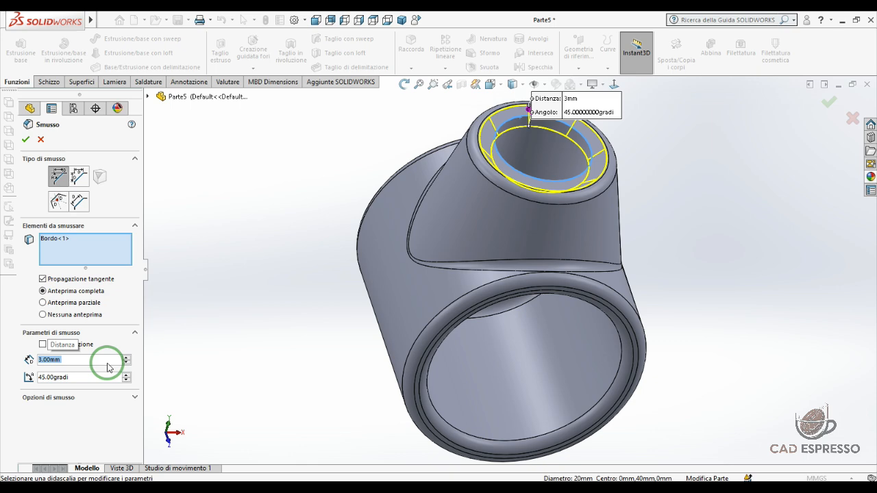
{"action": "left_click", "coordinate": [24, 139]}
{"action": "middle_click_drag", "start_coordinate": [320, 272], "coordinate": [548, 307]}
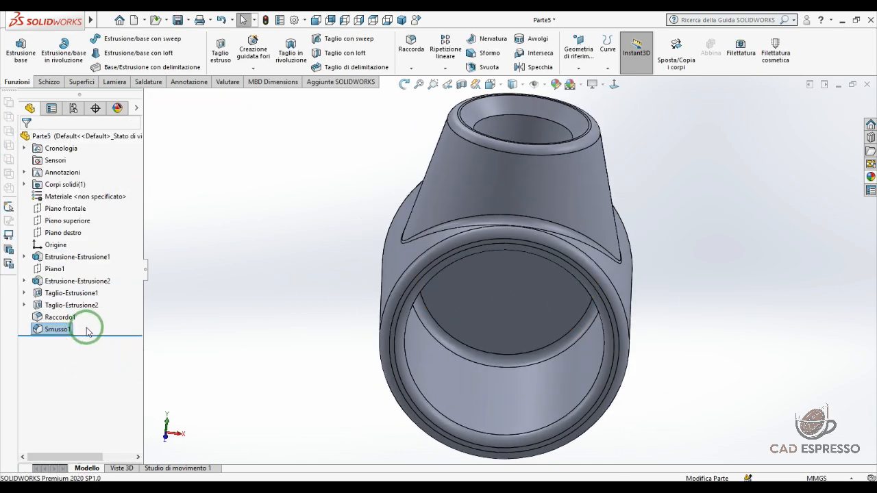
- Start a 25 mm blind cut thread on the chamfer's inner edge, using type SP4xx Bottle and size SP415-L-6
{"action": "middle_click_drag", "start_coordinate": [529, 130], "coordinate": [553, 193]}
{"action": "scroll", "coordinate": [567, 150], "scroll_direction": "down", "scroll_amount": 2}
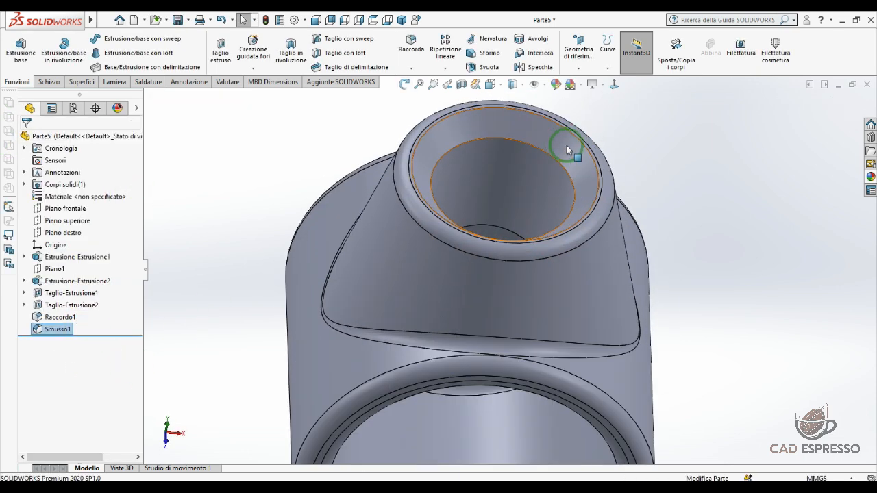
{"action": "left_click", "coordinate": [527, 140]}
{"action": "left_click", "coordinate": [736, 45]}
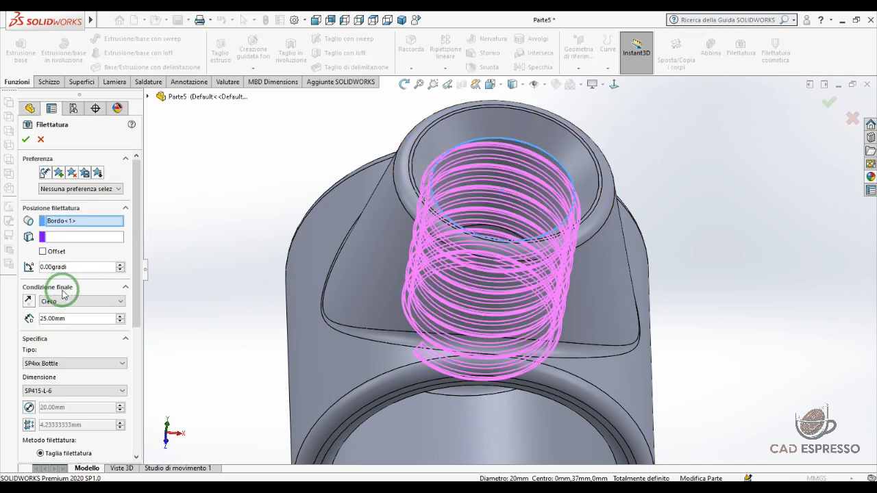
{"action": "middle_click_drag", "start_coordinate": [454, 333], "coordinate": [462, 236]}
{"action": "scroll", "coordinate": [462, 237], "scroll_direction": "down", "scroll_amount": 1}
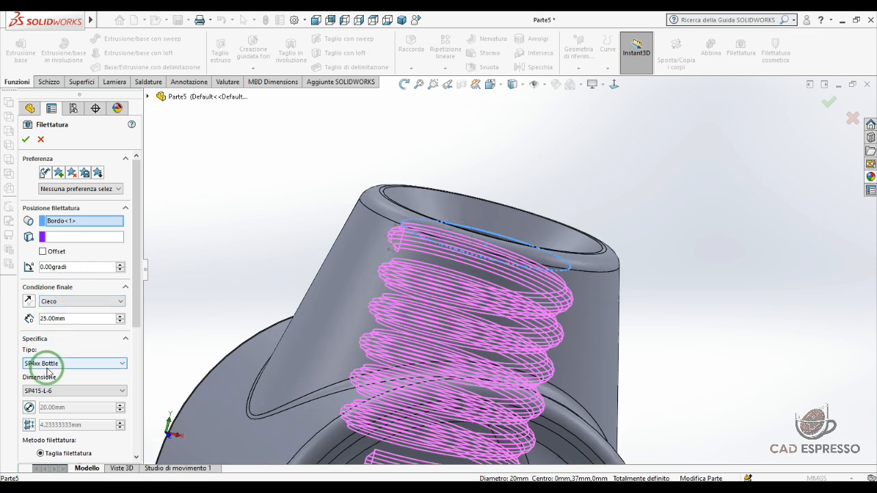
{"action": "left_click", "coordinate": [68, 390]}
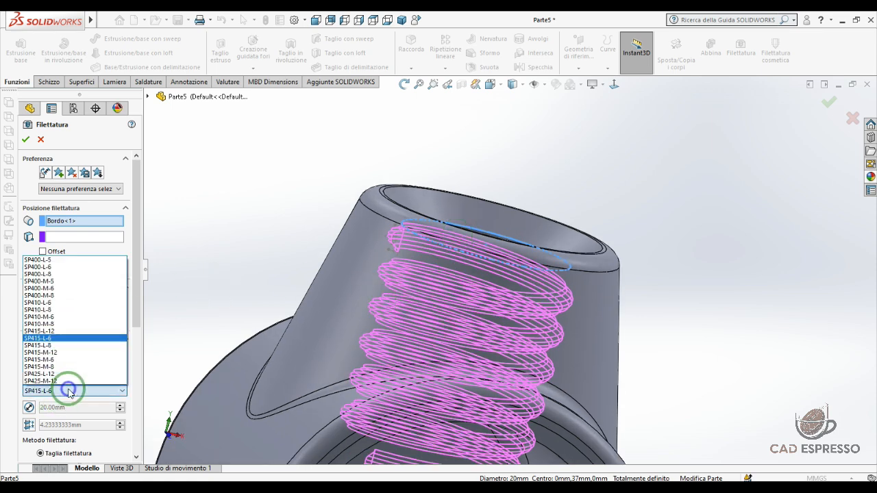
{"action": "left_click", "coordinate": [62, 336]}
- Relocate the thread profile by its lower corner point so the thread starts above the hole edge, and finish the thread
{"action": "left_click_drag", "start_coordinate": [136, 267], "coordinate": [140, 332]}
{"action": "left_click", "coordinate": [68, 402]}
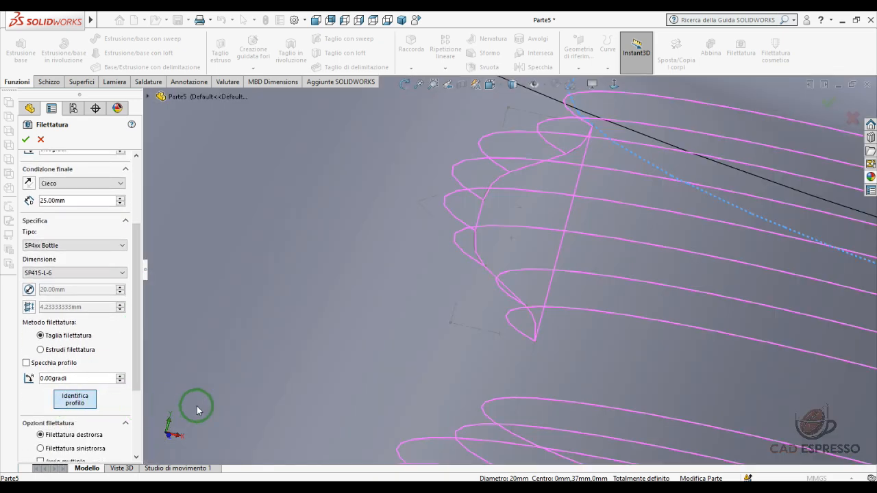
{"action": "left_click", "coordinate": [534, 344]}
{"action": "scroll", "coordinate": [634, 172], "scroll_direction": "up", "scroll_amount": 3}
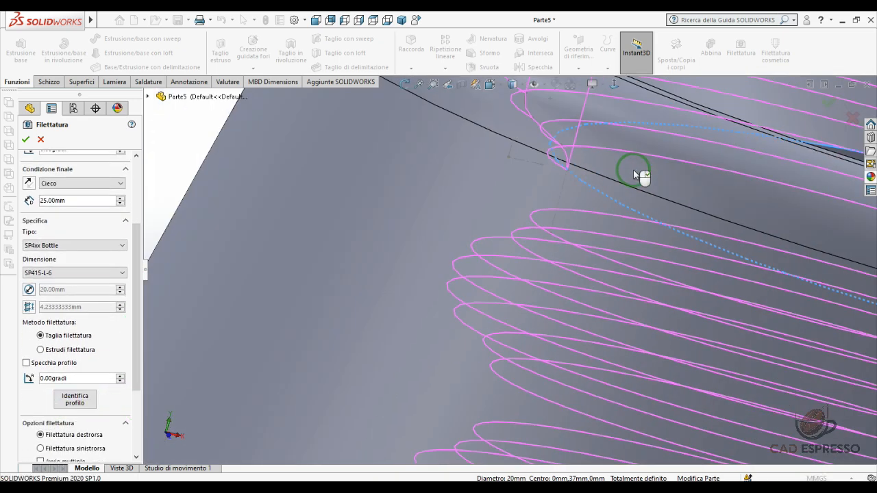
{"action": "middle_click_drag", "start_coordinate": [634, 172], "coordinate": [542, 253]}
{"action": "scroll", "coordinate": [636, 199], "scroll_direction": "down", "scroll_amount": 2}
{"action": "scroll", "coordinate": [646, 262], "scroll_direction": "up", "scroll_amount": 6}
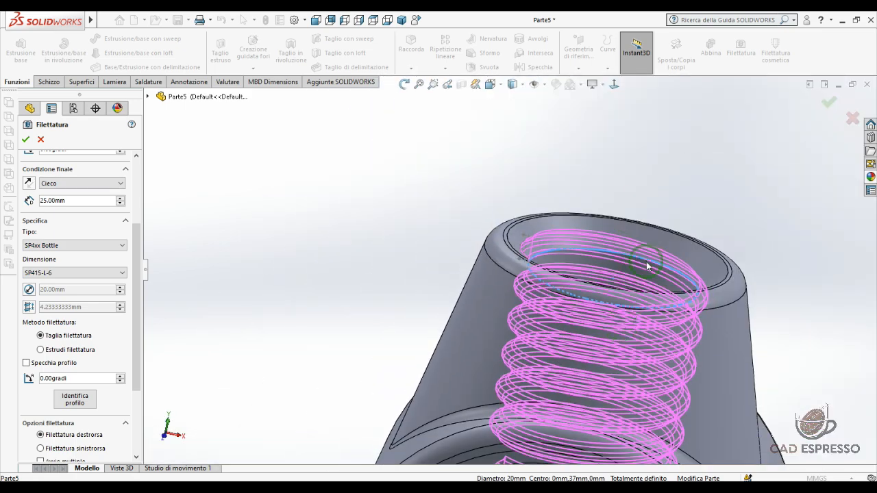
{"action": "scroll", "coordinate": [570, 398], "scroll_direction": "up", "scroll_amount": 2}
{"action": "scroll", "coordinate": [556, 371], "scroll_direction": "down", "scroll_amount": 1}
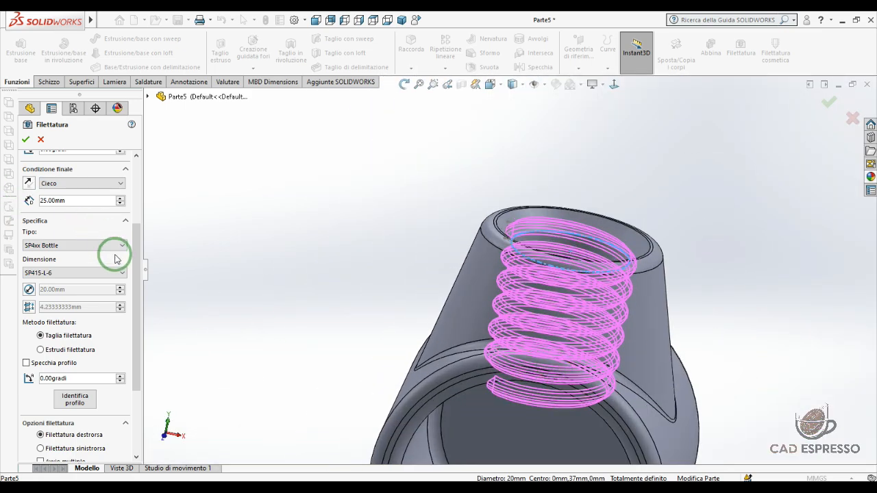
{"action": "left_click_drag", "start_coordinate": [136, 288], "coordinate": [137, 372]}
{"action": "left_click", "coordinate": [24, 139]}
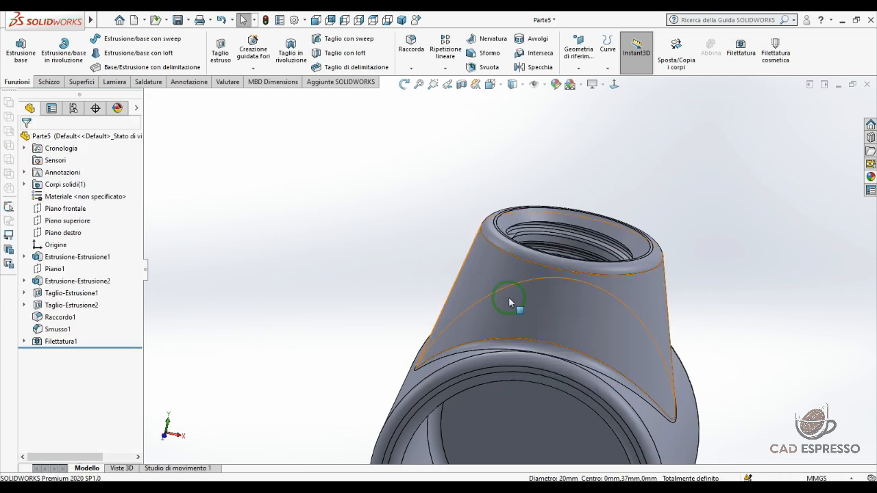
- Inspect the thread from inside the cylinder and save the part
{"action": "middle_click_drag", "start_coordinate": [505, 297], "coordinate": [536, 291]}
{"action": "scroll", "coordinate": [566, 374], "scroll_direction": "down", "scroll_amount": 3}
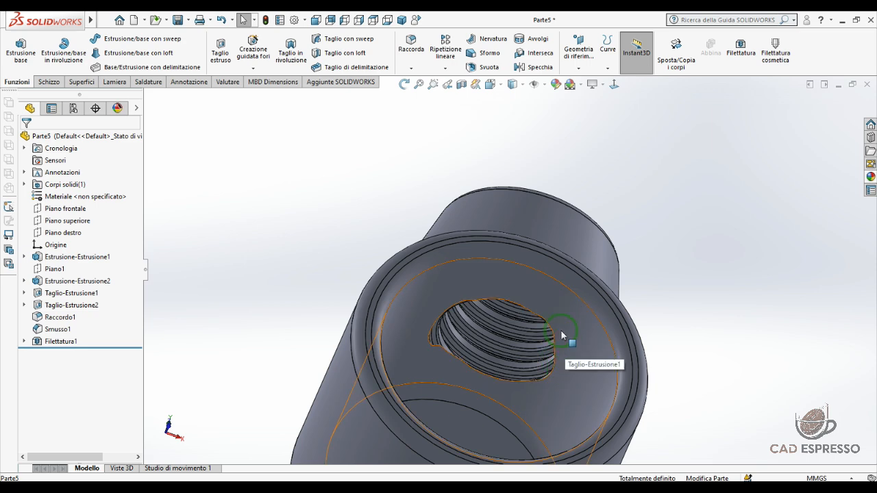
{"action": "key", "text": "ctrl+s"}
{"action": "scroll", "coordinate": [433, 346], "scroll_direction": "up", "scroll_amount": 3}
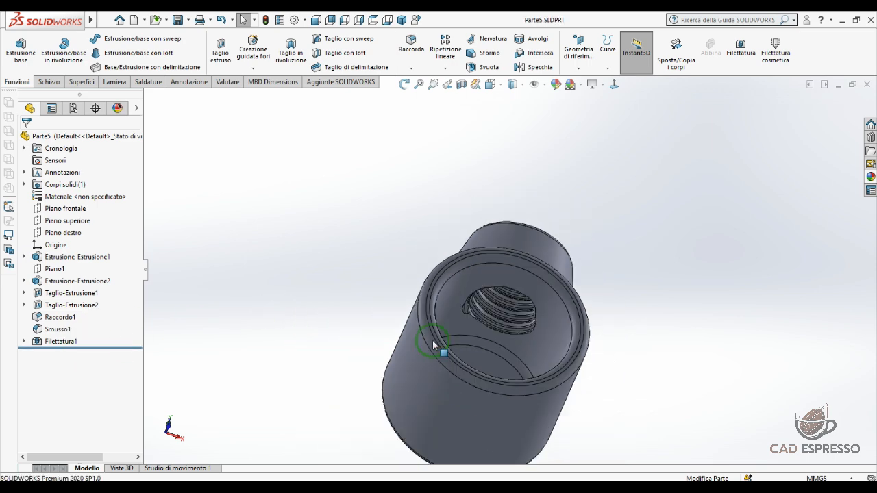
- Apply a walnut wood-grain appearance to the whole part
{"action": "middle_click_drag", "start_coordinate": [433, 346], "coordinate": [549, 381]}
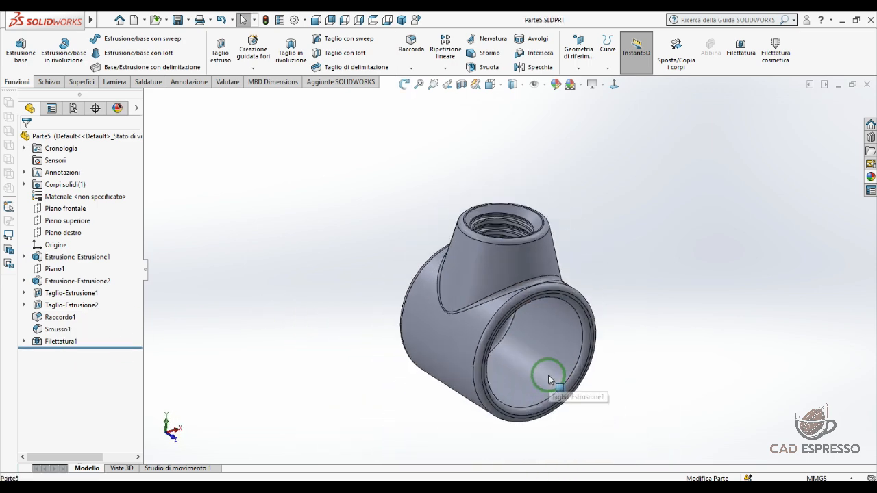
{"action": "scroll", "coordinate": [548, 380], "scroll_direction": "down", "scroll_amount": 2}
{"action": "left_click", "coordinate": [870, 177]}
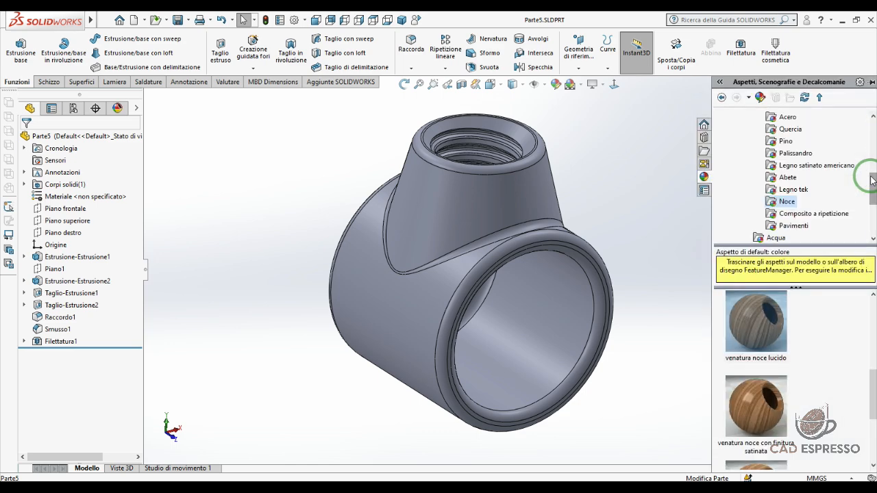
{"action": "left_click_drag", "start_coordinate": [786, 298], "coordinate": [414, 332]}
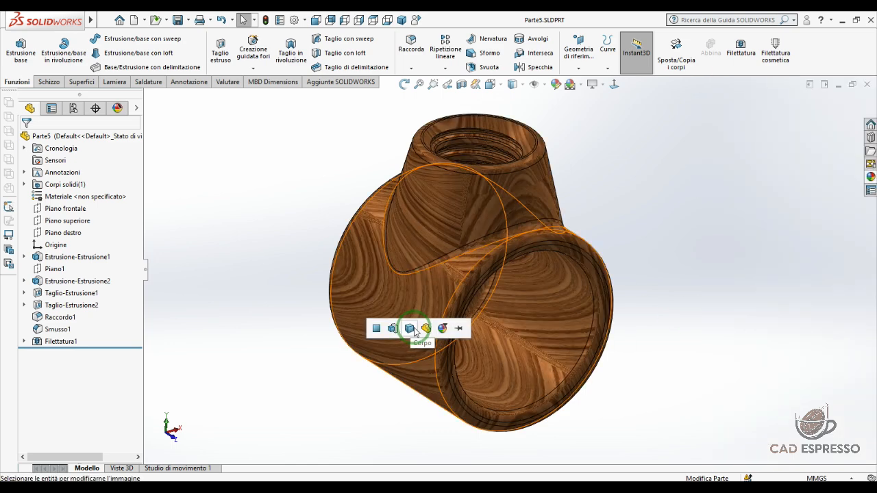
{"action": "left_click", "coordinate": [425, 330]}
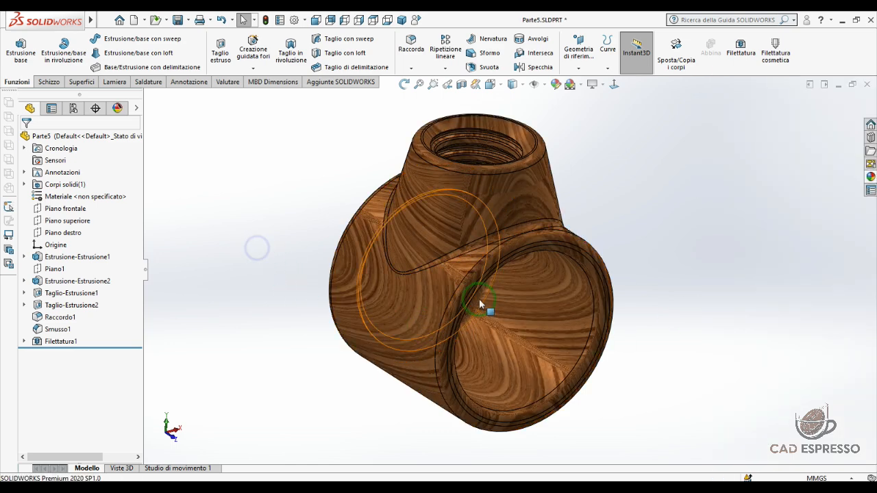
{"action": "middle_click_drag", "start_coordinate": [480, 304], "coordinate": [512, 343]}
{"action": "scroll", "coordinate": [483, 202], "scroll_direction": "down", "scroll_amount": 3}
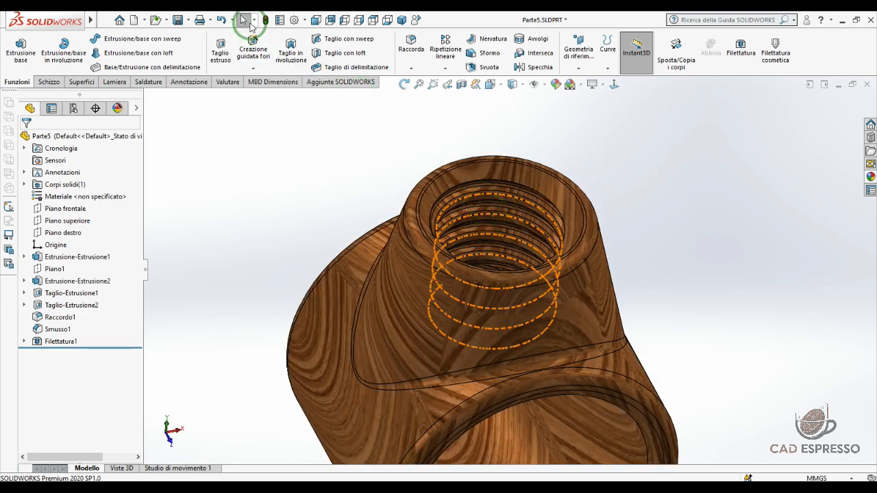
- Save the finished part and create a new part document
{"action": "left_click", "coordinate": [178, 19]}
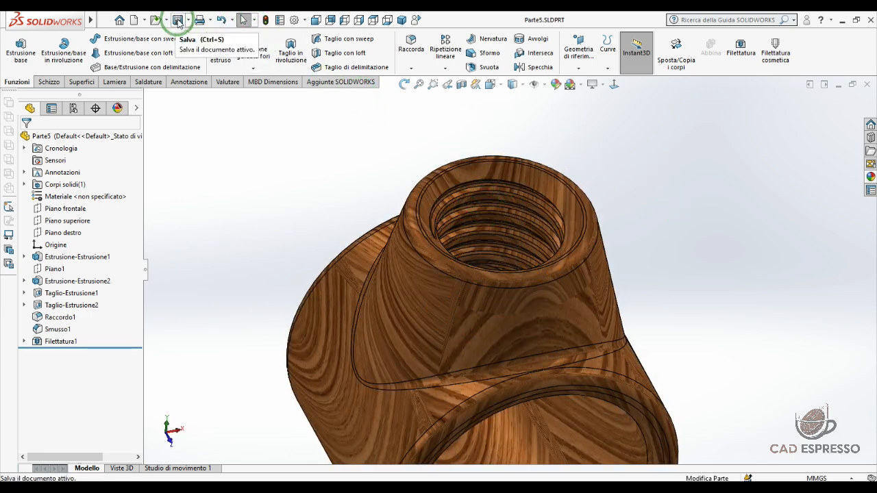
{"action": "left_click", "coordinate": [134, 20]}
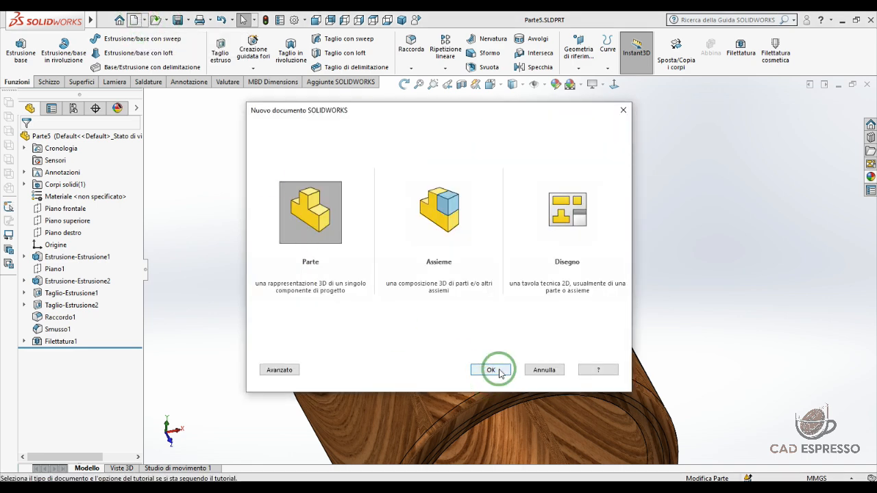
{"action": "left_click", "coordinate": [498, 371]}
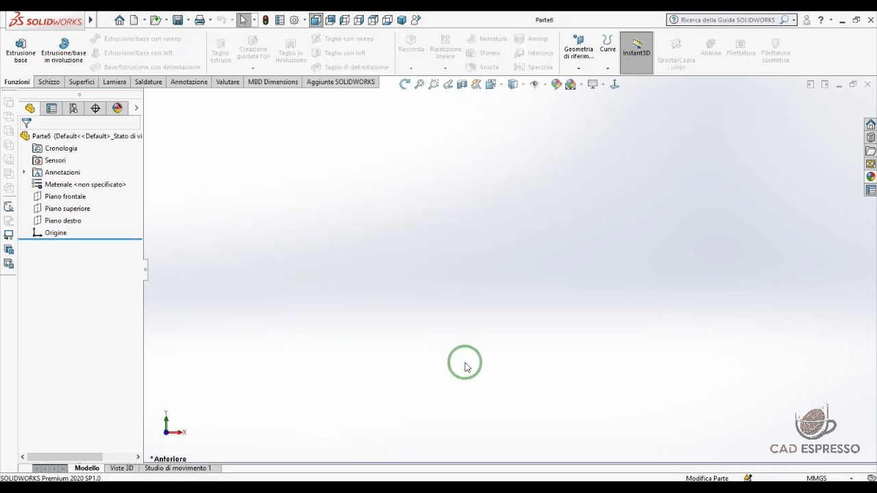
- Sketch a 19.5 mm diameter circle centred on the origin on the top plane
{"action": "left_click", "coordinate": [63, 208]}
{"action": "left_click", "coordinate": [71, 188]}
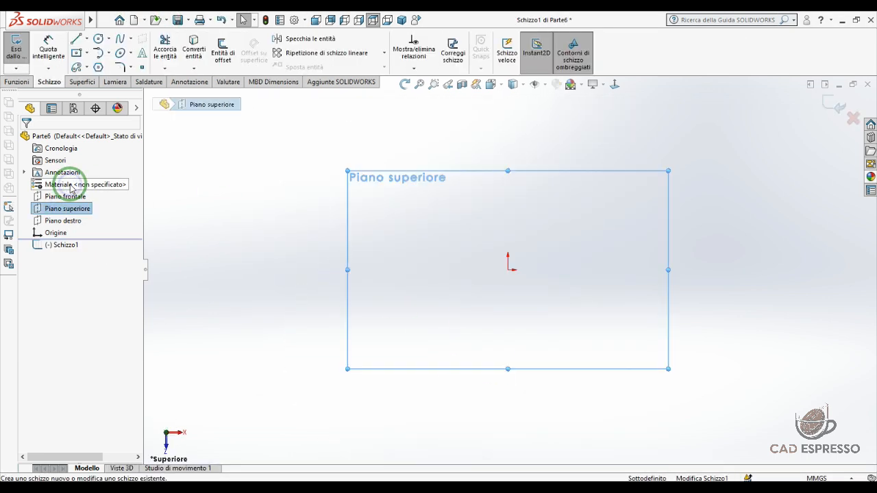
{"action": "left_click", "coordinate": [100, 41]}
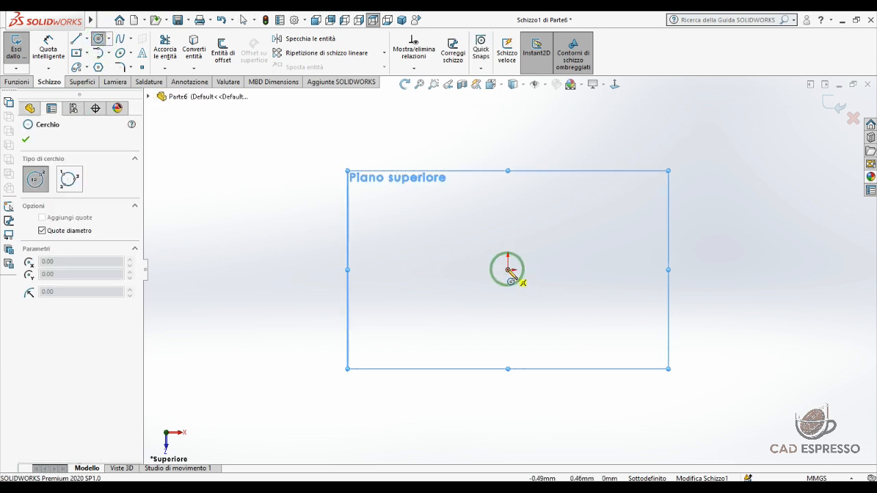
{"action": "left_click", "coordinate": [507, 270]}
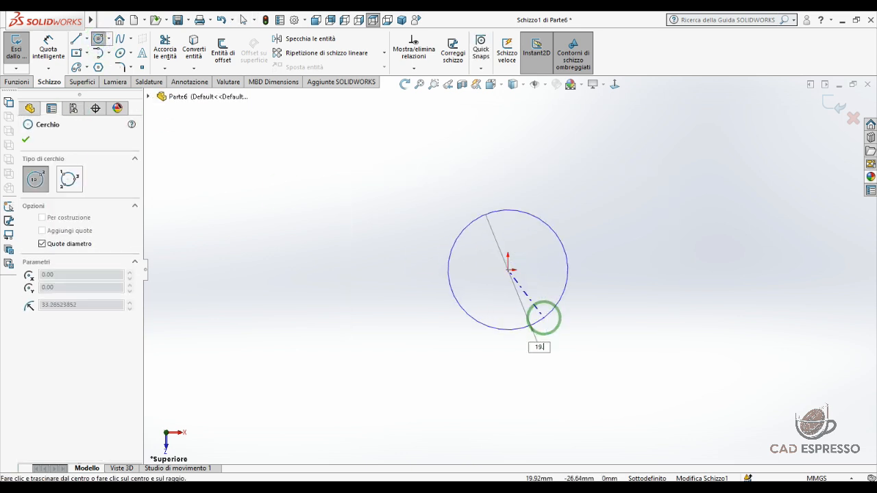
{"action": "key", "text": "Return"}
- Extrude the circle 60 mm upward as a solid cylinder
{"action": "scroll", "coordinate": [610, 281], "scroll_direction": "down", "scroll_amount": 3}
{"action": "middle_click_drag", "start_coordinate": [491, 278], "coordinate": [464, 143]}
{"action": "left_click", "coordinate": [21, 82]}
{"action": "left_click", "coordinate": [23, 47]}
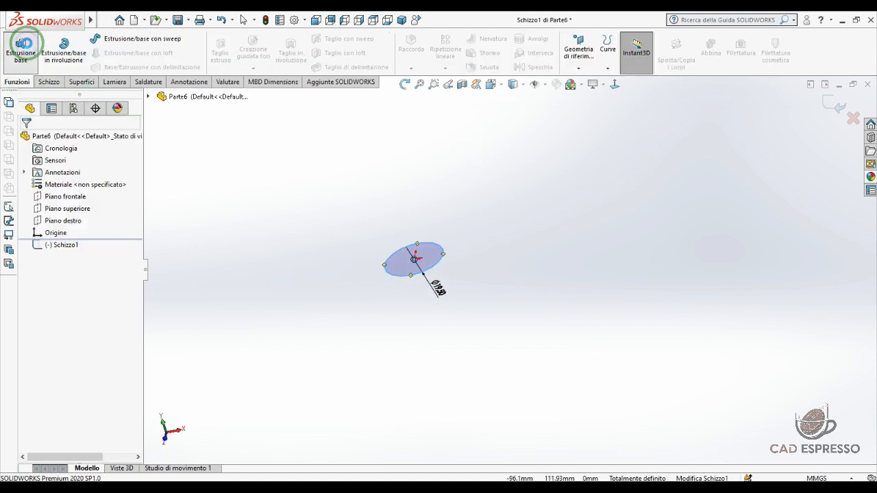
{"action": "type", "text": "60"}
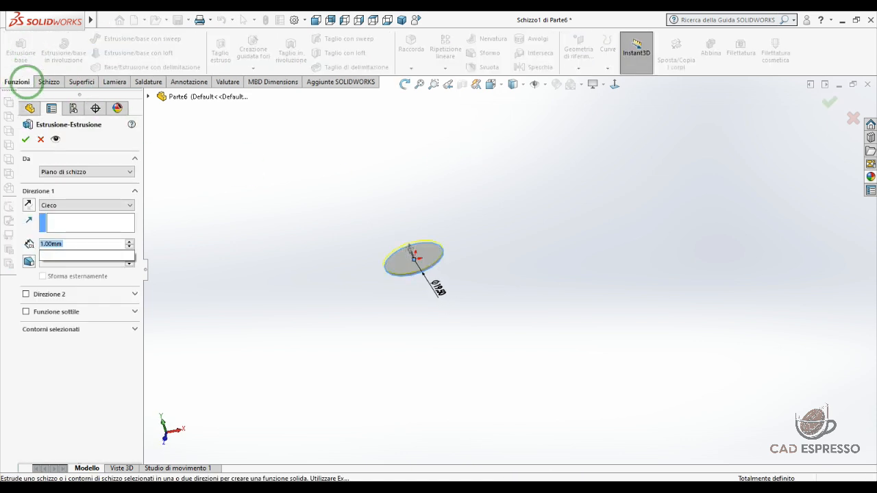
{"action": "key", "text": "Return"}
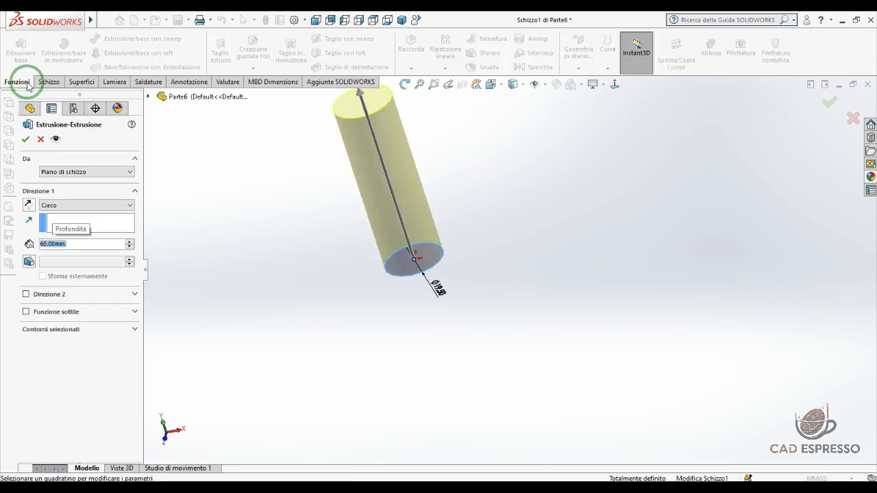
{"action": "left_click", "coordinate": [25, 142]}
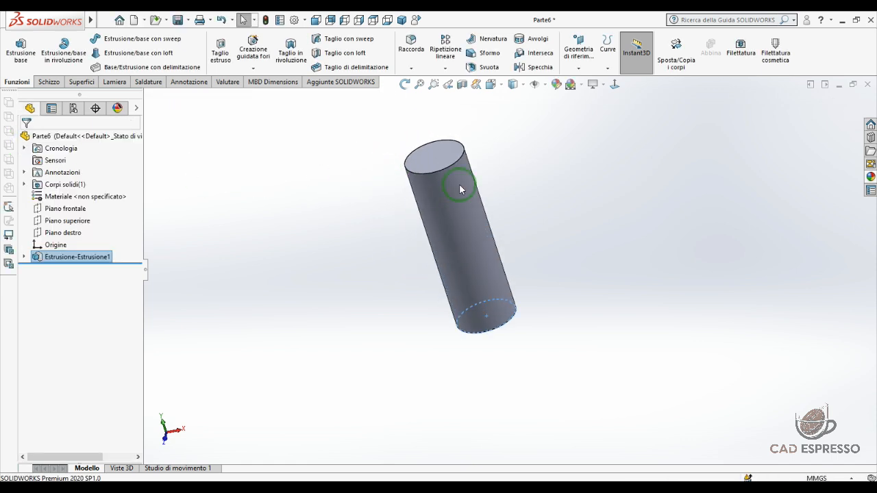
- Apply the walnut wood-grain appearance to the whole part
{"action": "left_click", "coordinate": [870, 177]}
{"action": "left_click_drag", "start_coordinate": [753, 332], "coordinate": [462, 235]}
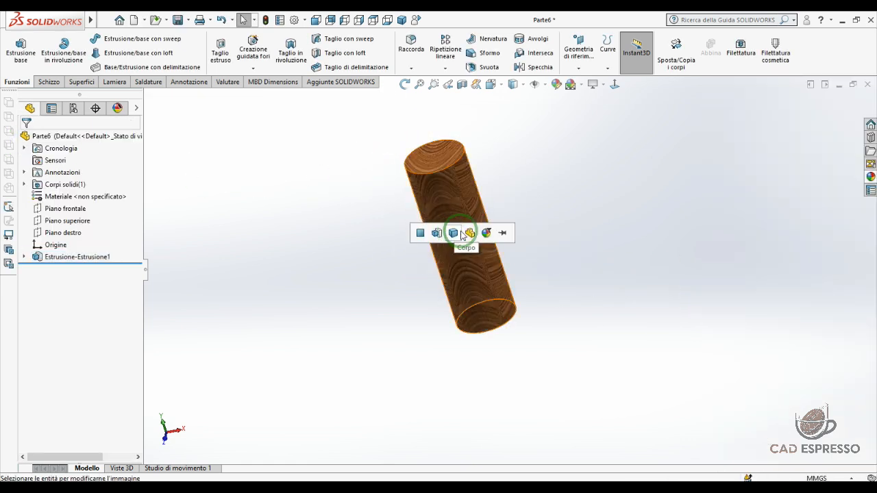
{"action": "left_click", "coordinate": [470, 234]}
- Start a 50 mm SP4xx Bottle SP415-L-6 thread on the cylinder's bottom edge, using the extruded thread method
{"action": "middle_click_drag", "start_coordinate": [462, 235], "coordinate": [377, 297]}
{"action": "scroll", "coordinate": [446, 285], "scroll_direction": "down", "scroll_amount": 2}
{"action": "middle_click_drag", "start_coordinate": [440, 265], "coordinate": [490, 203]}
{"action": "left_click", "coordinate": [466, 313]}
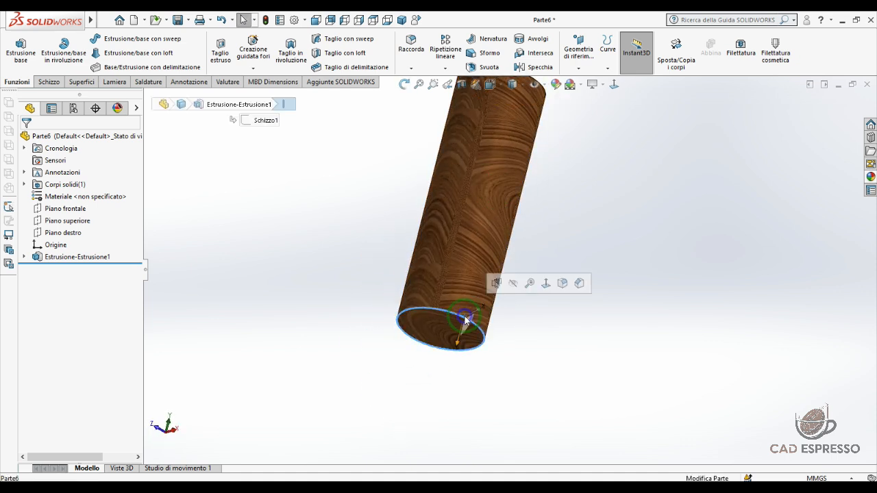
{"action": "left_click", "coordinate": [740, 52]}
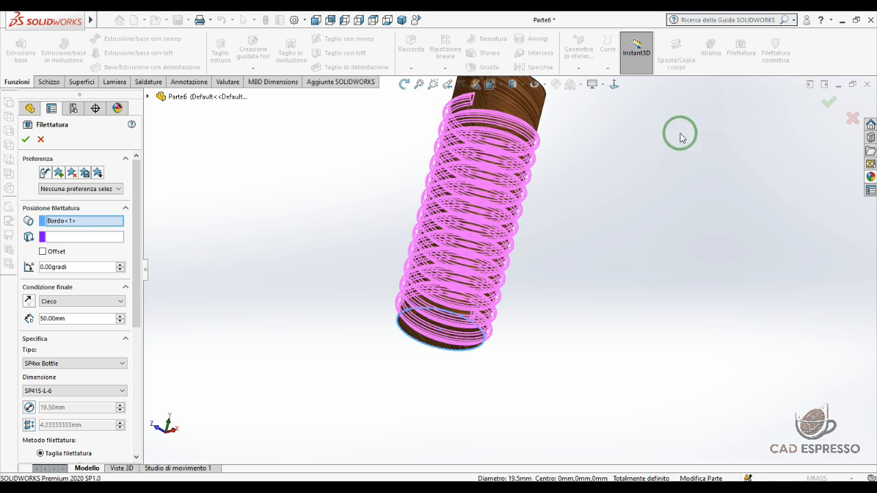
{"action": "left_click_drag", "start_coordinate": [141, 253], "coordinate": [145, 342]}
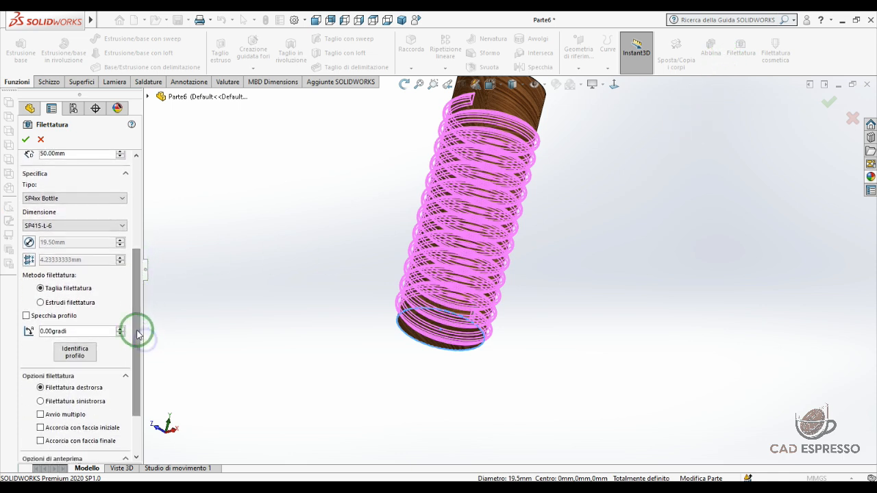
{"action": "left_click", "coordinate": [40, 302]}
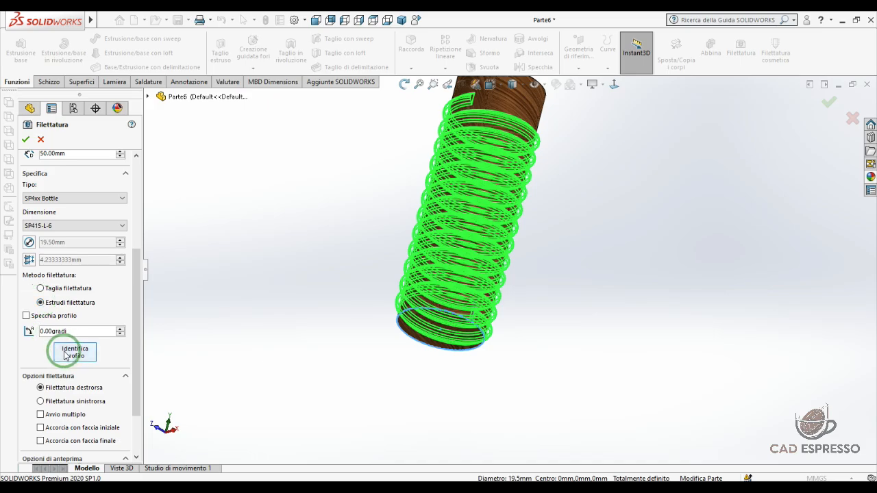
- Relocate the thread profile by its upper point so the thread starts below the cylinder's bottom edge, and finish the thread
{"action": "left_click", "coordinate": [69, 353]}
{"action": "scroll", "coordinate": [492, 337], "scroll_direction": "up", "scroll_amount": 7}
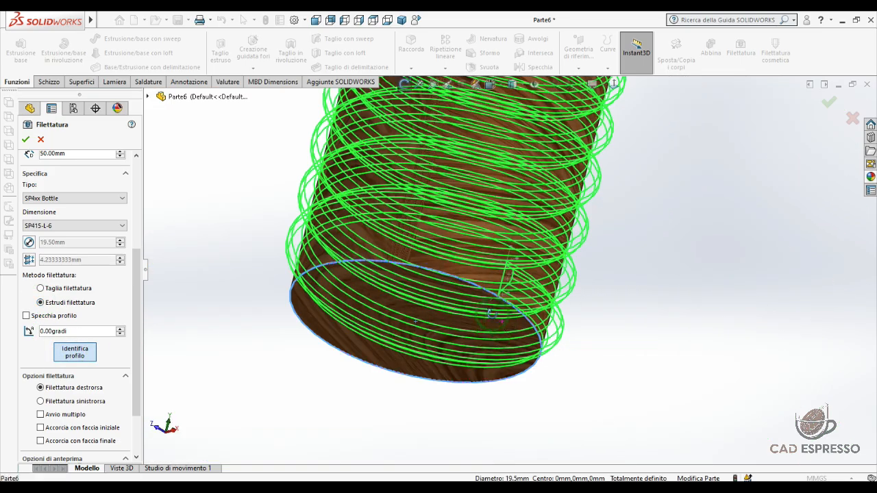
{"action": "middle_click_drag", "start_coordinate": [489, 316], "coordinate": [565, 367]}
{"action": "scroll", "coordinate": [553, 292], "scroll_direction": "down", "scroll_amount": 8}
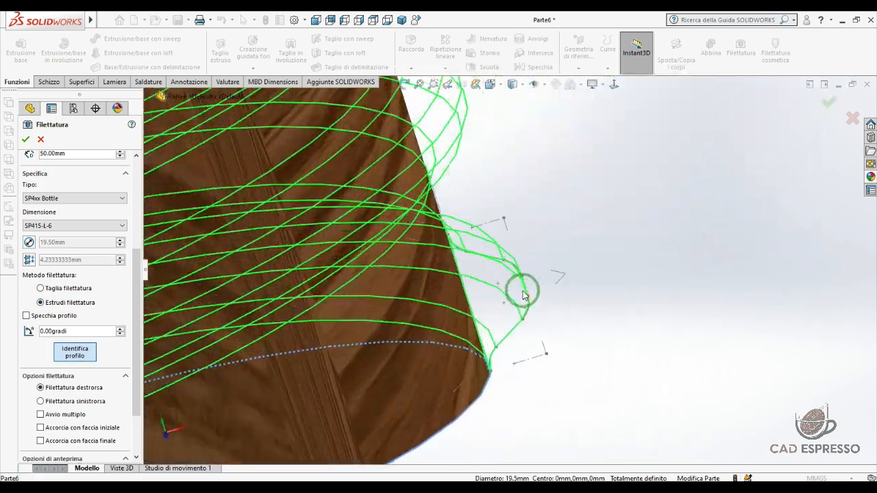
{"action": "scroll", "coordinate": [430, 219], "scroll_direction": "up", "scroll_amount": 8}
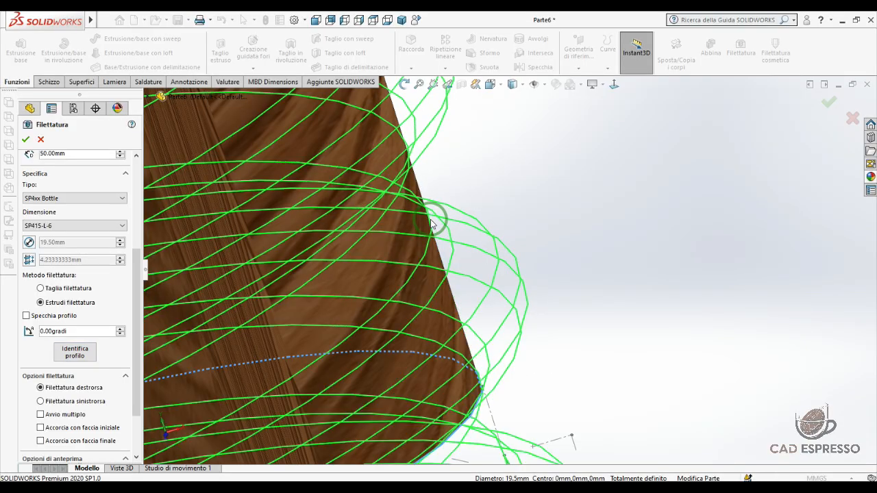
{"action": "middle_click_drag", "start_coordinate": [443, 331], "coordinate": [430, 354]}
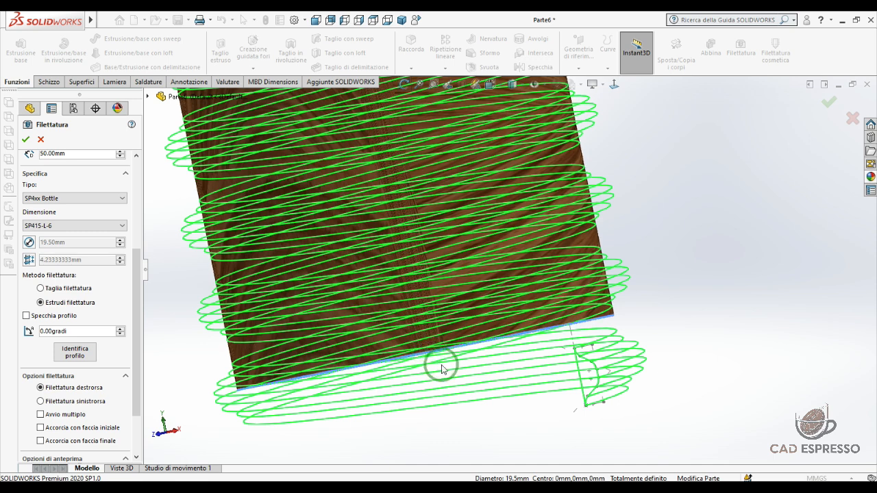
{"action": "left_click", "coordinate": [24, 140]}
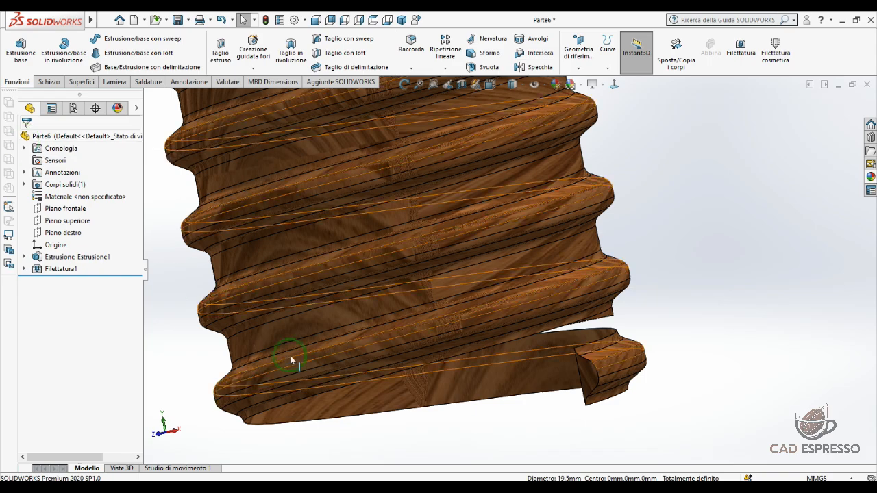
- Sketch a circle of about 14 mm radius centred on the origin on the cylinder's bottom face, enclosing the whole thread
{"action": "mouse_move", "coordinate": [290, 358]}
{"action": "middle_mouse_down"}
{"action": "mouse_move", "coordinate": [314, 303]}
{"action": "mouse_move", "coordinate": [303, 313]}
{"action": "mouse_move", "coordinate": [296, 226]}
{"action": "mouse_move", "coordinate": [459, 392]}
{"action": "middle_mouse_up"}
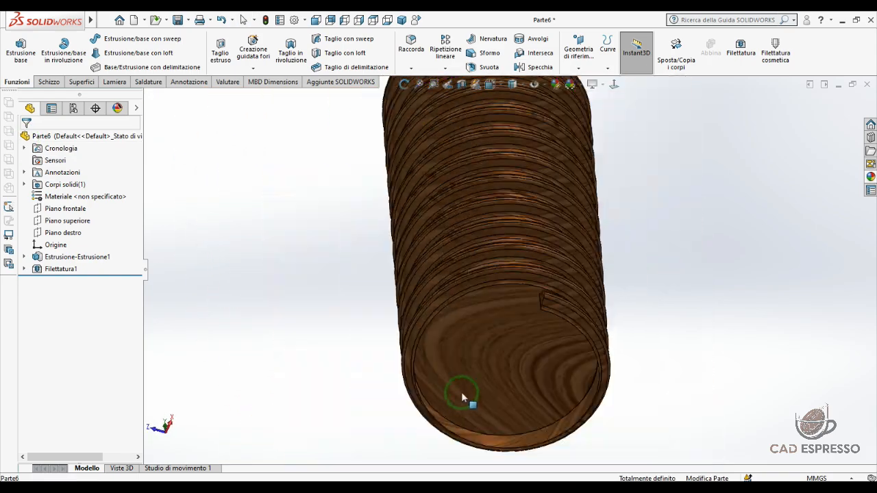
{"action": "left_click", "coordinate": [484, 349]}
{"action": "left_click", "coordinate": [537, 325]}
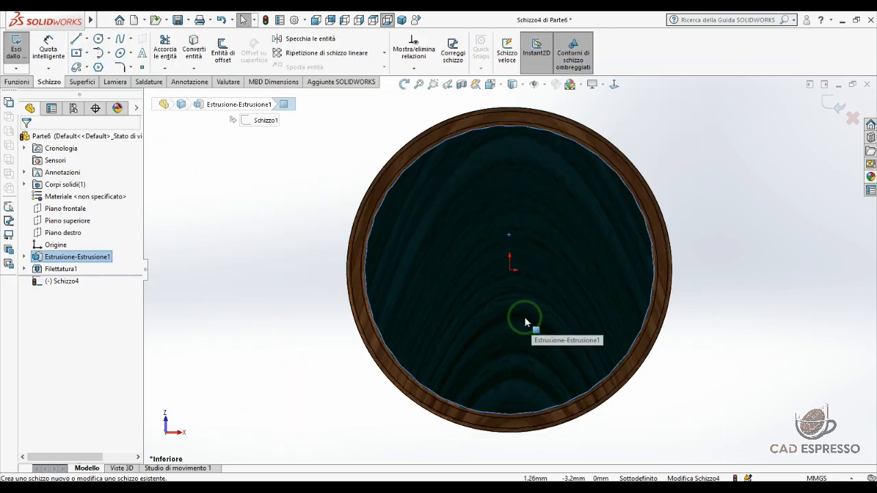
{"action": "left_click", "coordinate": [98, 38]}
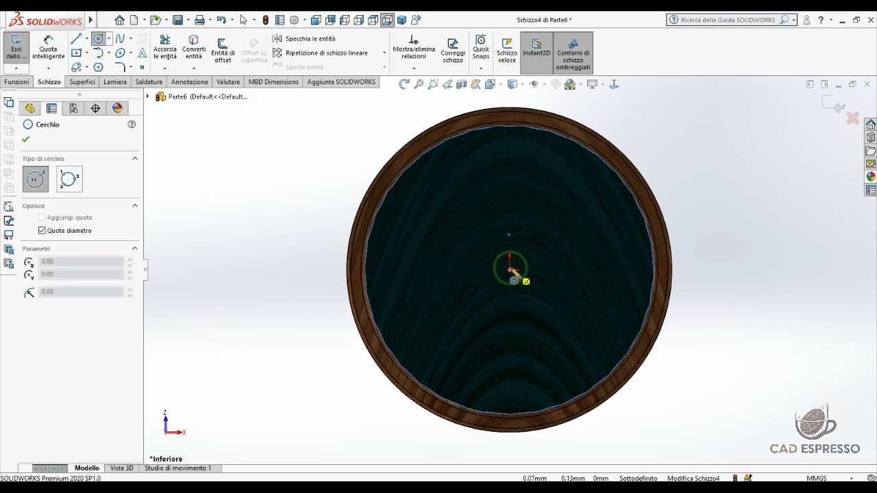
{"action": "left_click", "coordinate": [510, 271]}
{"action": "left_click", "coordinate": [675, 387]}
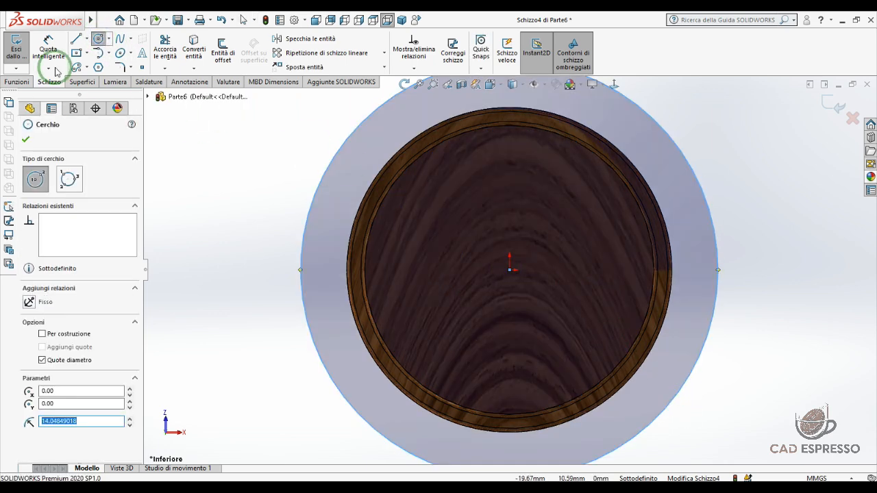
- Cut through all with the large circle in the reversed direction to trim the thread protruding below the bottom face
{"action": "left_click", "coordinate": [11, 82]}
{"action": "left_click", "coordinate": [217, 51]}
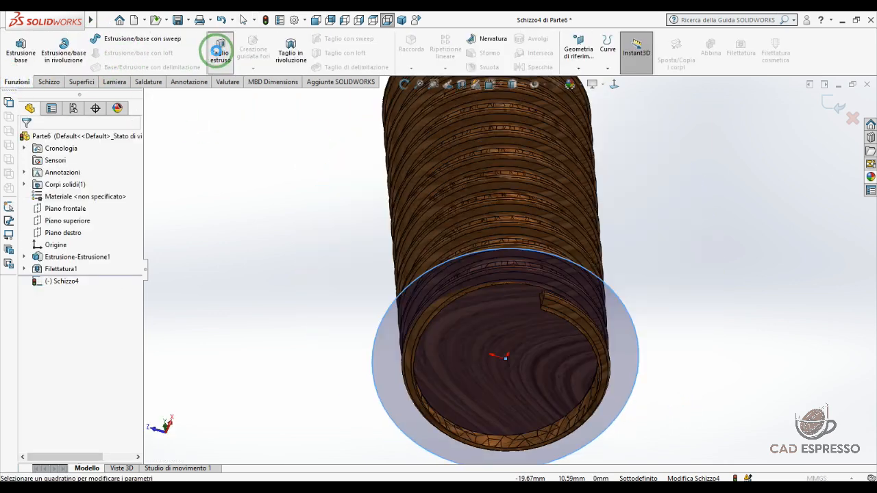
{"action": "left_click", "coordinate": [59, 206]}
{"action": "left_click", "coordinate": [59, 227]}
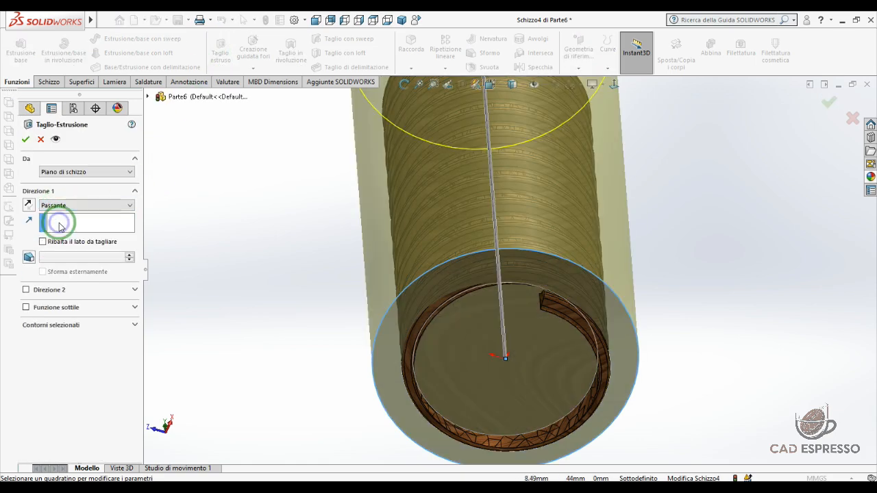
{"action": "left_click", "coordinate": [28, 206]}
{"action": "middle_click_drag", "start_coordinate": [488, 327], "coordinate": [552, 415]}
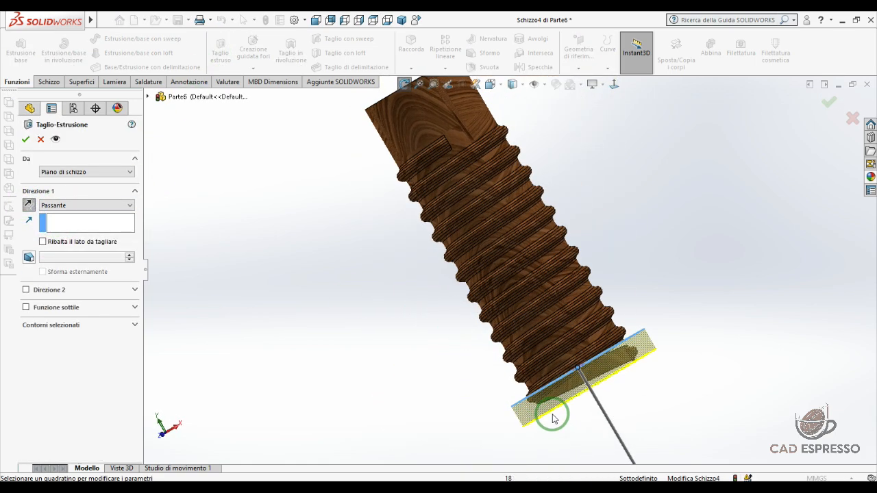
{"action": "left_click", "coordinate": [24, 139]}
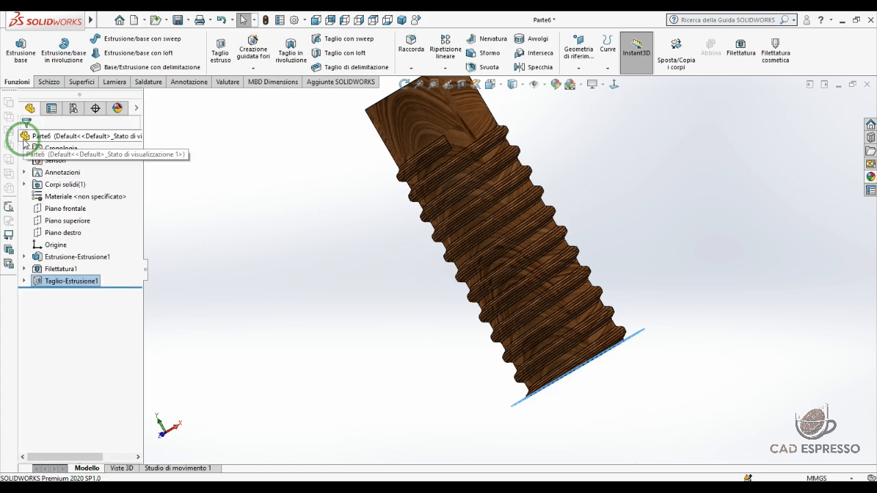
- Sketch a 9.75 mm radius circle centred on the origin on the bottom face, matching the cylinder's edge
{"action": "middle_click_drag", "start_coordinate": [602, 370], "coordinate": [553, 290]}
{"action": "left_click", "coordinate": [552, 288]}
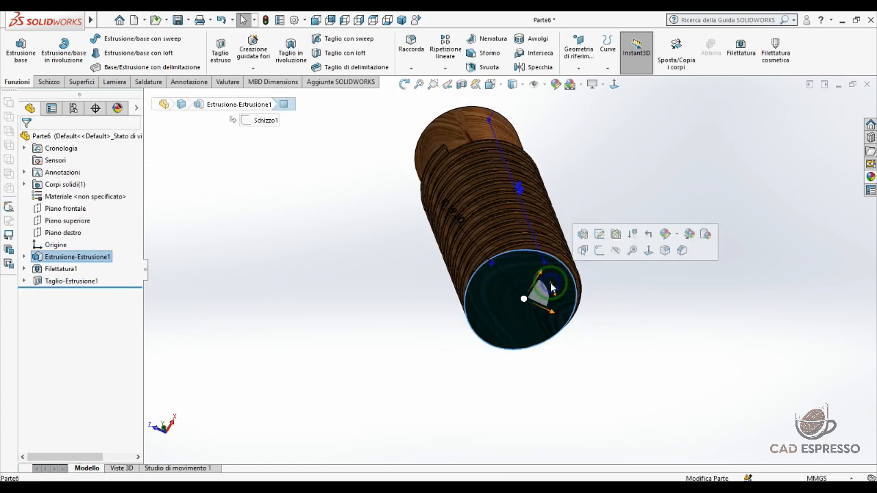
{"action": "left_click", "coordinate": [598, 250]}
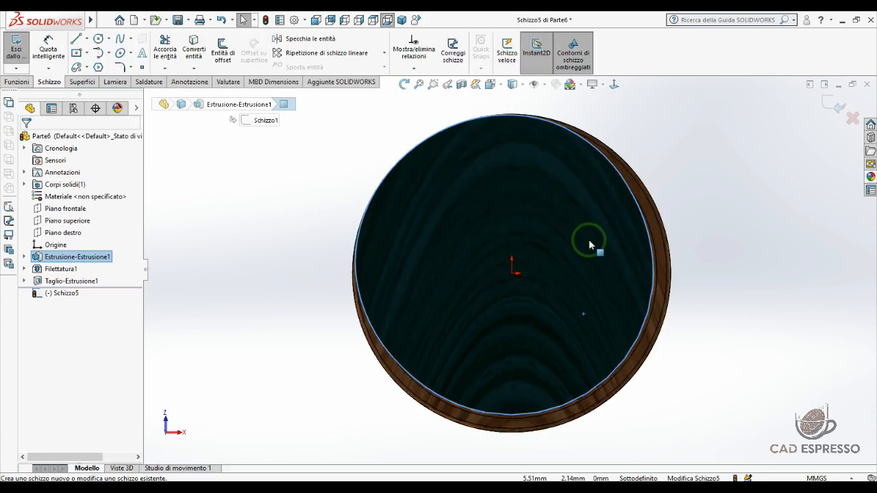
{"action": "left_click", "coordinate": [97, 42]}
{"action": "left_click", "coordinate": [514, 273]}
{"action": "left_click", "coordinate": [536, 374]}
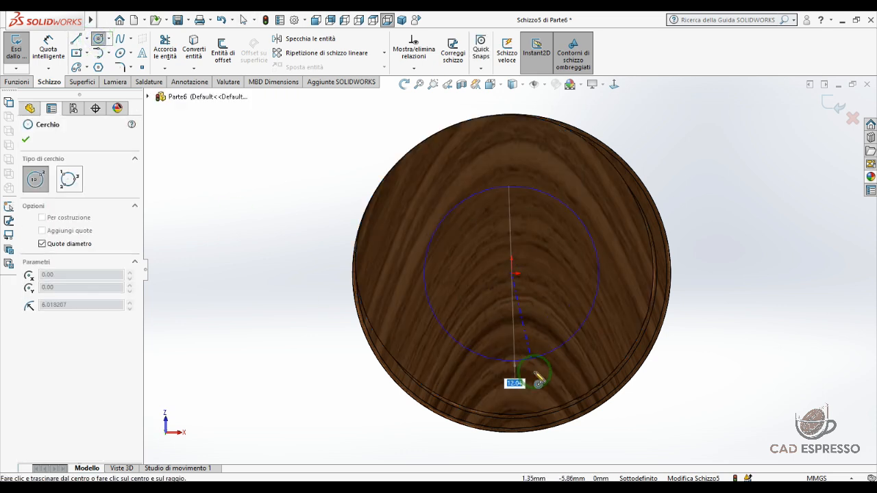
{"action": "left_click", "coordinate": [542, 419]}
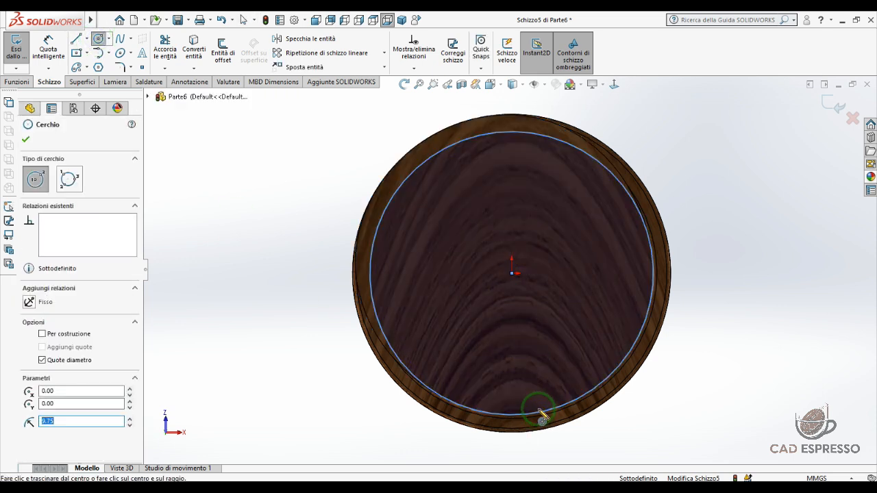
- Cut the material outside the bottom-face circle with a blind 60 mm extruded cut, flipped side and 15° draft, to taper the thread start
{"action": "left_click", "coordinate": [15, 53]}
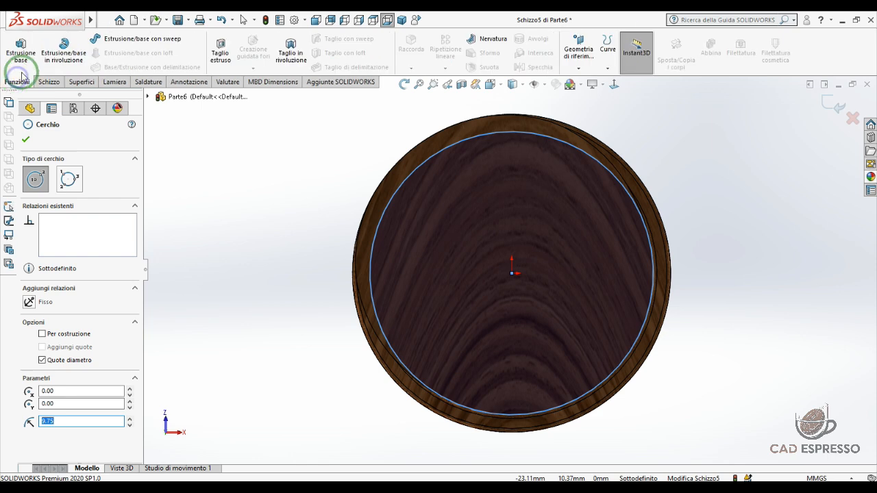
{"action": "left_click", "coordinate": [222, 53]}
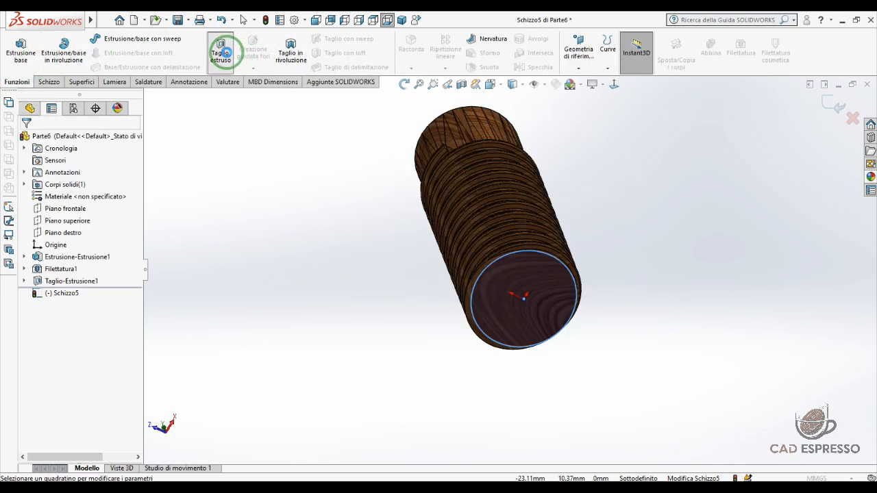
{"action": "left_click", "coordinate": [85, 197]}
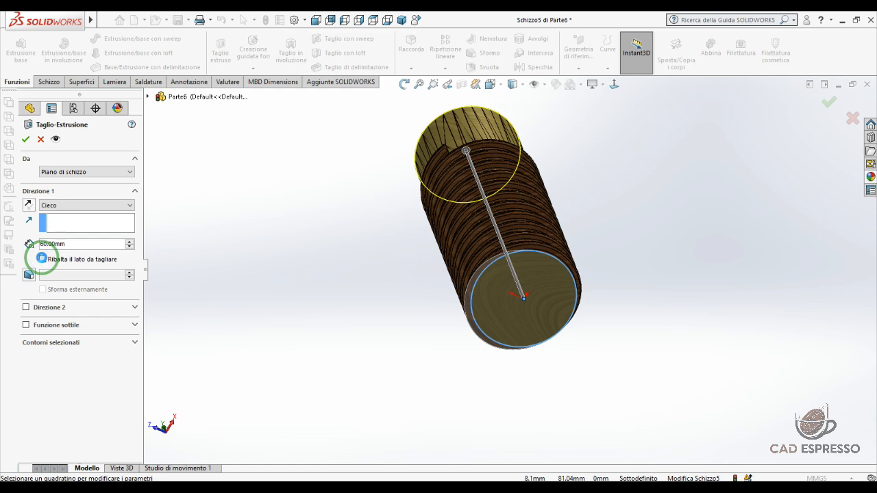
{"action": "left_click", "coordinate": [43, 260]}
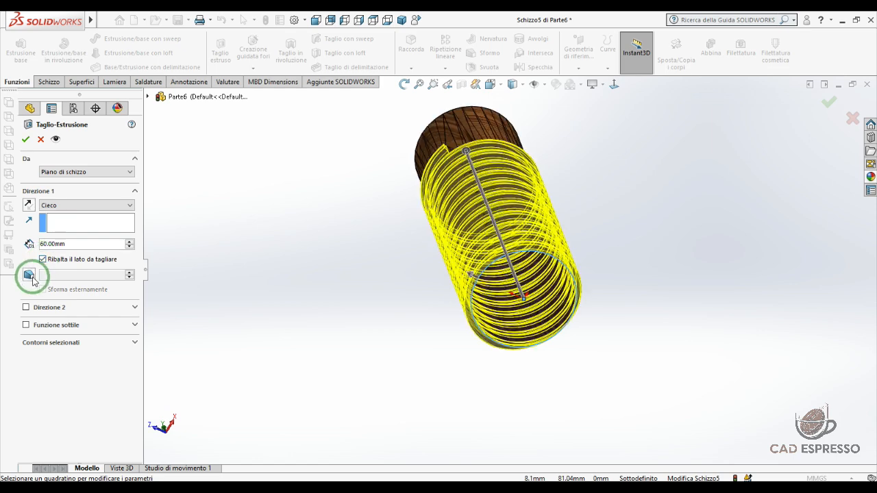
{"action": "left_click", "coordinate": [30, 275]}
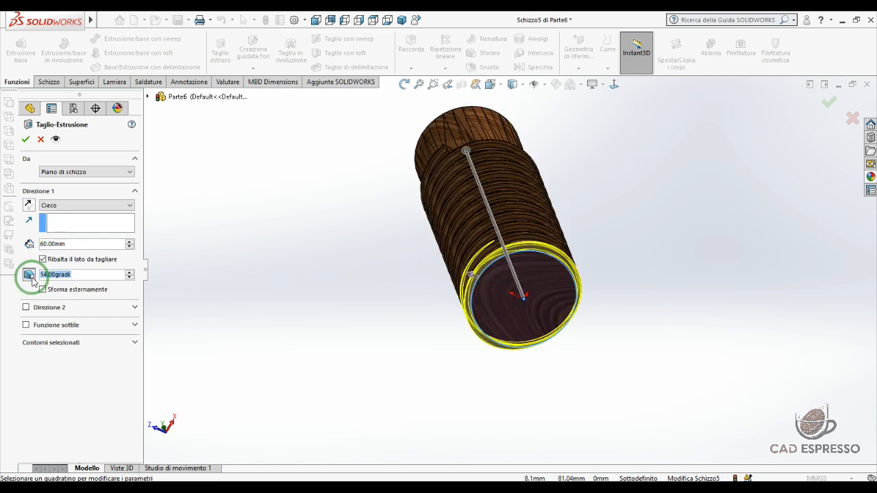
{"action": "key", "text": "Up"}
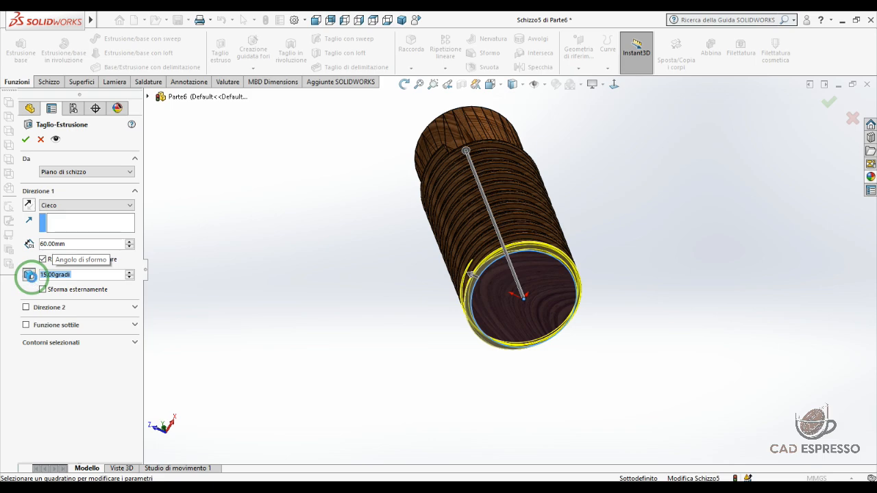
{"action": "scroll", "coordinate": [525, 268], "scroll_direction": "down", "scroll_amount": 3}
{"action": "middle_click_drag", "start_coordinate": [525, 268], "coordinate": [616, 171]}
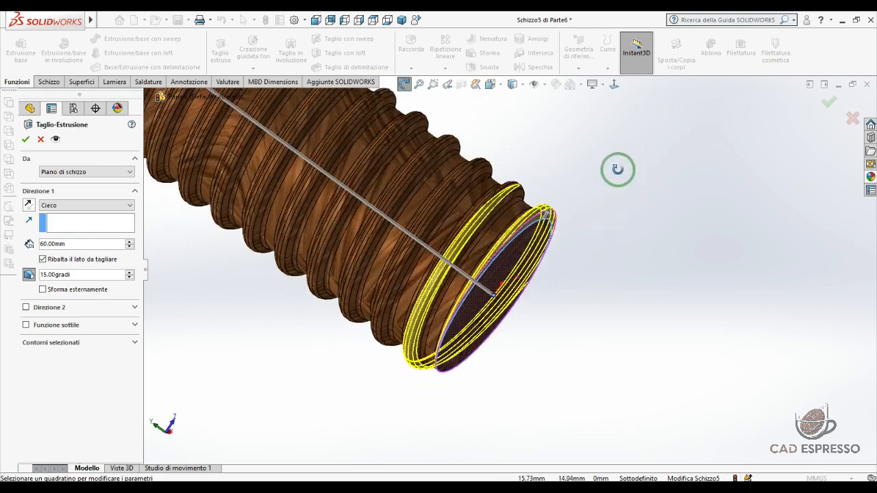
{"action": "left_click", "coordinate": [24, 139]}
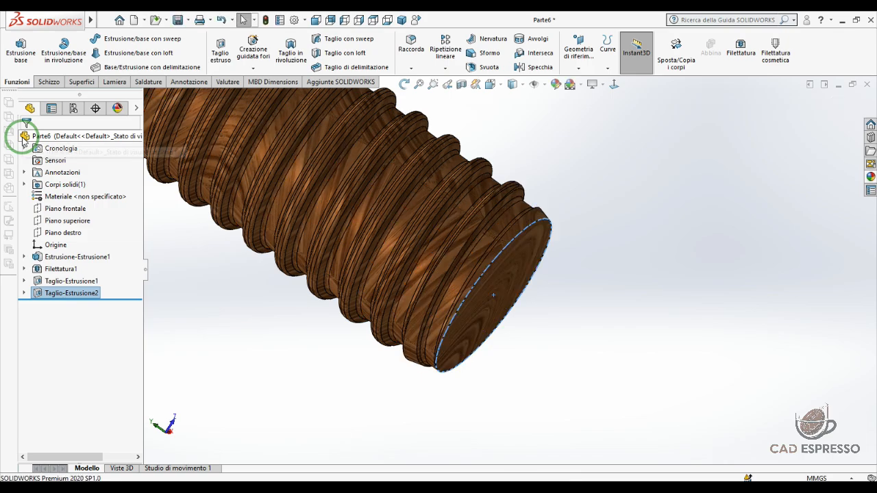
- Sketch a 50 mm diameter construction circle centred on the origin on the cylinder's unthreaded end face
{"action": "scroll", "coordinate": [229, 219], "scroll_direction": "up", "scroll_amount": 5}
{"action": "scroll", "coordinate": [323, 172], "scroll_direction": "down", "scroll_amount": 5}
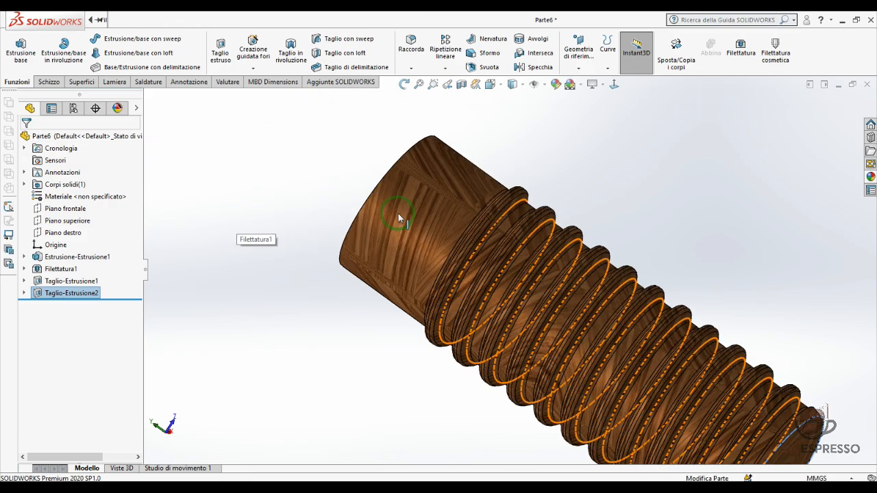
{"action": "middle_click_drag", "start_coordinate": [398, 213], "coordinate": [330, 179]}
{"action": "left_click", "coordinate": [359, 159]}
{"action": "left_click", "coordinate": [363, 148]}
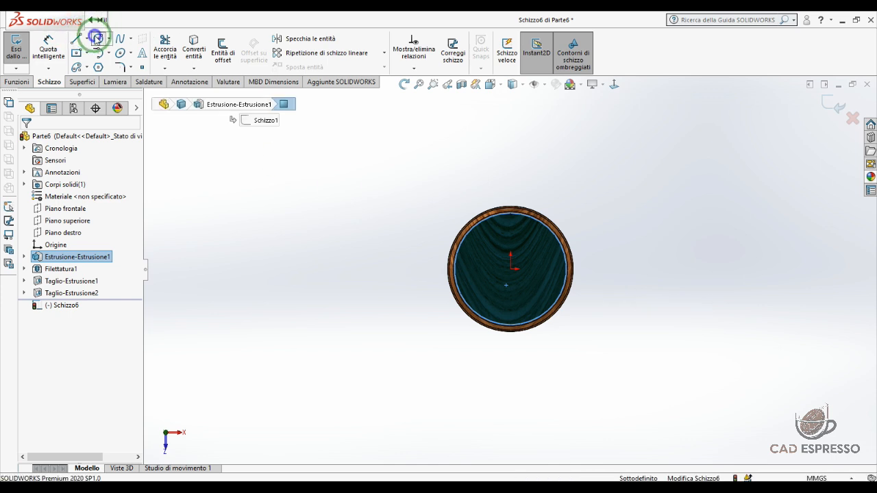
{"action": "left_click", "coordinate": [96, 38]}
{"action": "left_click", "coordinate": [510, 269]}
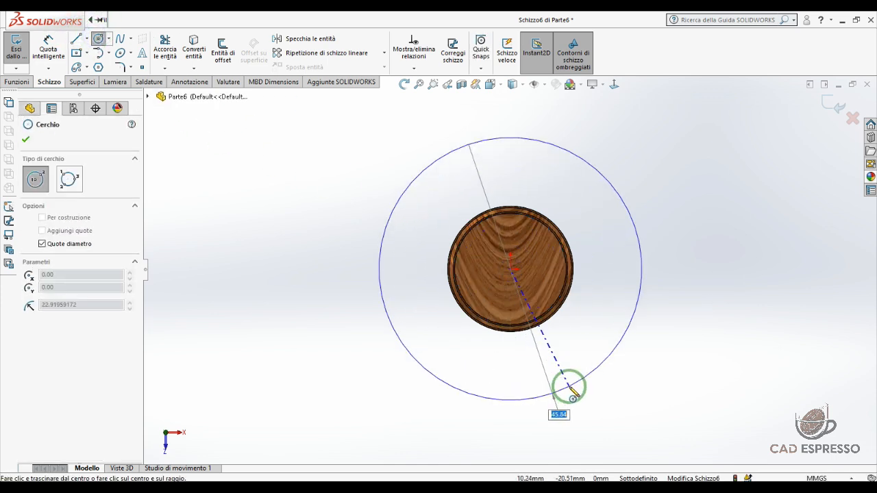
{"action": "type", "text": "50"}
{"action": "key", "text": "Return"}
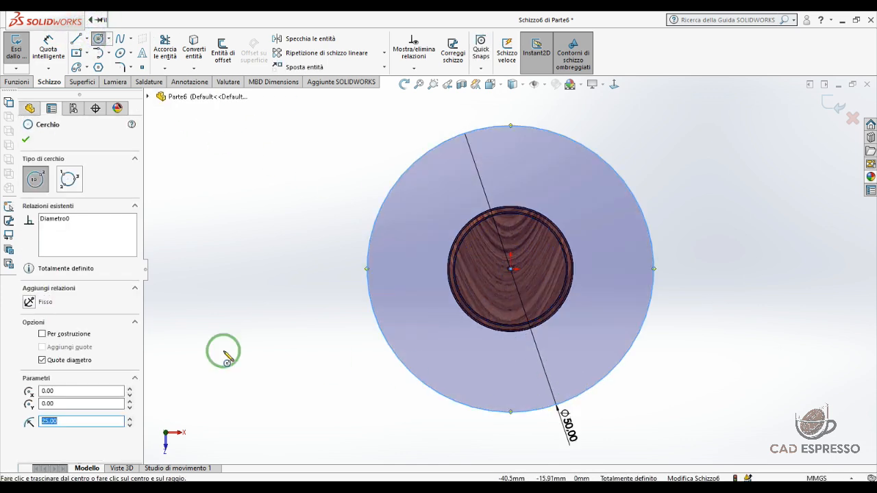
{"action": "left_click", "coordinate": [41, 334]}
{"action": "left_click", "coordinate": [25, 140]}
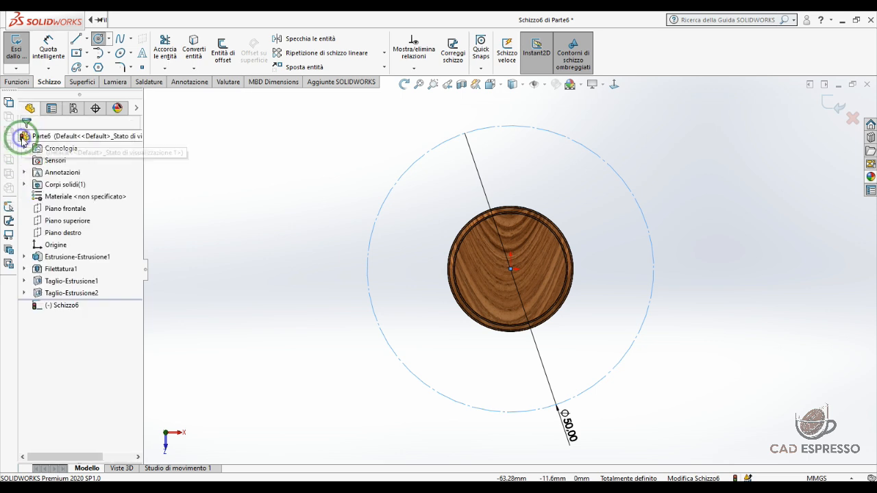
- Draw a three-point arc of about 4.9 mm radius bulging outward on the construction circle, plus an adjoining inward-curving arc ending on the circle
{"action": "left_click", "coordinate": [108, 53]}
{"action": "left_click", "coordinate": [131, 91]}
{"action": "left_click", "coordinate": [485, 128]}
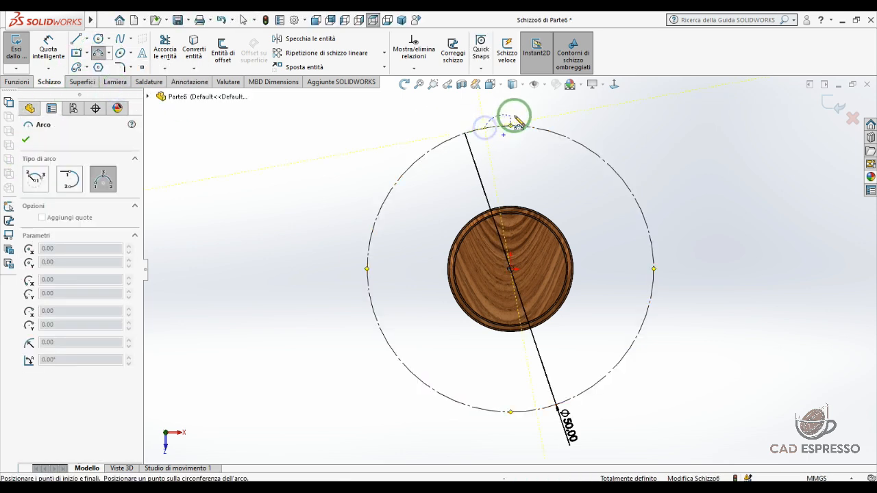
{"action": "left_click", "coordinate": [539, 128]}
{"action": "left_click", "coordinate": [513, 105]}
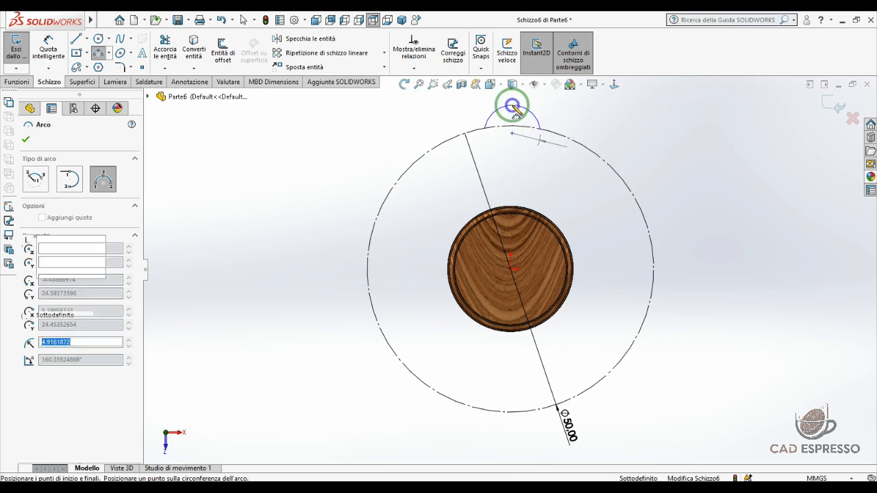
{"action": "left_click", "coordinate": [540, 129]}
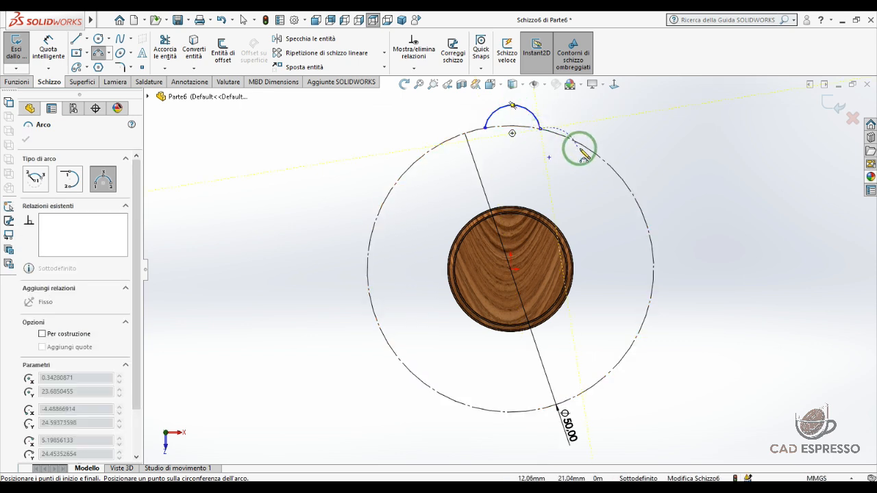
{"action": "left_click", "coordinate": [585, 146]}
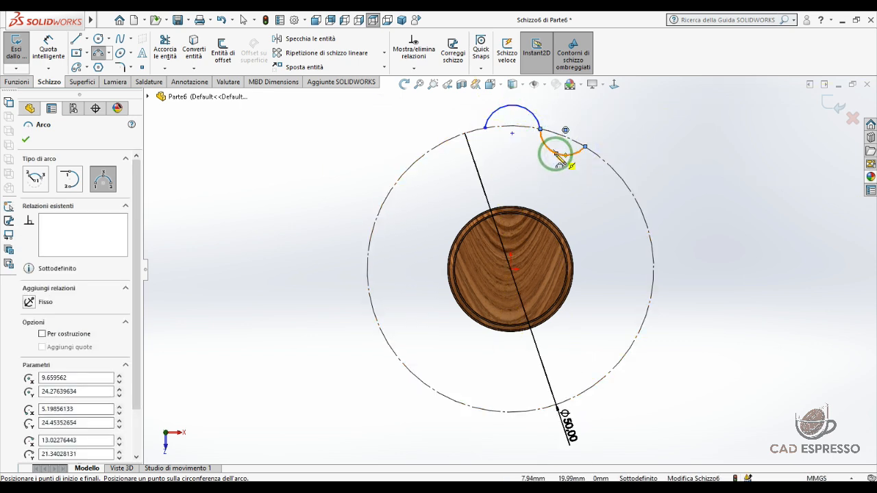
{"action": "key", "text": "Escape"}
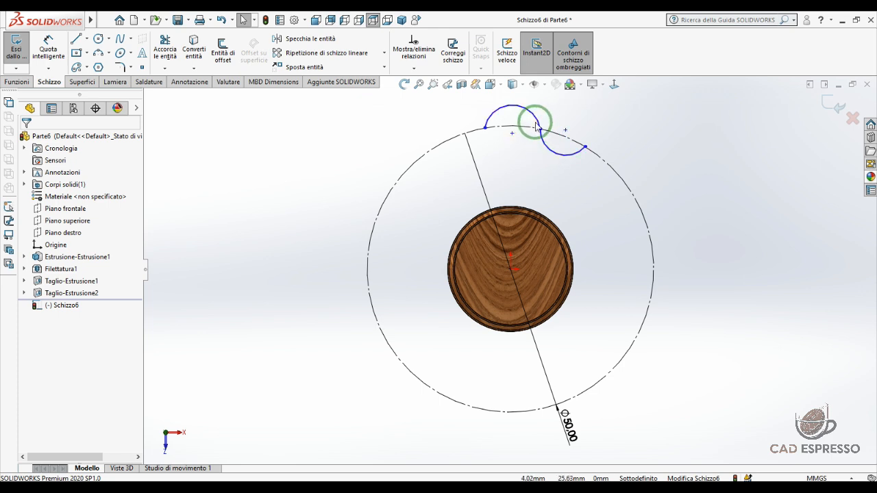
- Make the two arcs tangent to each other and align the outward arc's centre vertically with the origin
{"action": "left_click", "coordinate": [539, 137]}
{"action": "left_click", "coordinate": [548, 143], "text": "ctrl"}
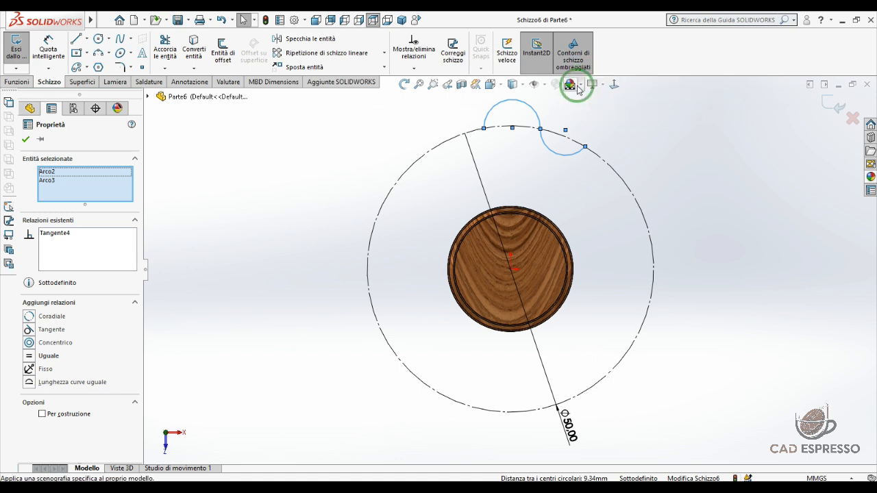
{"action": "left_click_drag", "start_coordinate": [512, 128], "coordinate": [508, 167]}
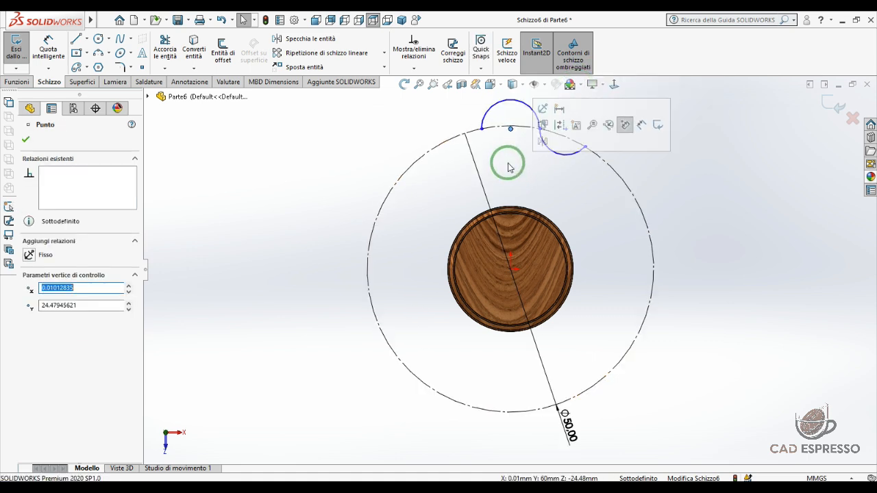
{"action": "left_click", "coordinate": [510, 270], "text": "ctrl"}
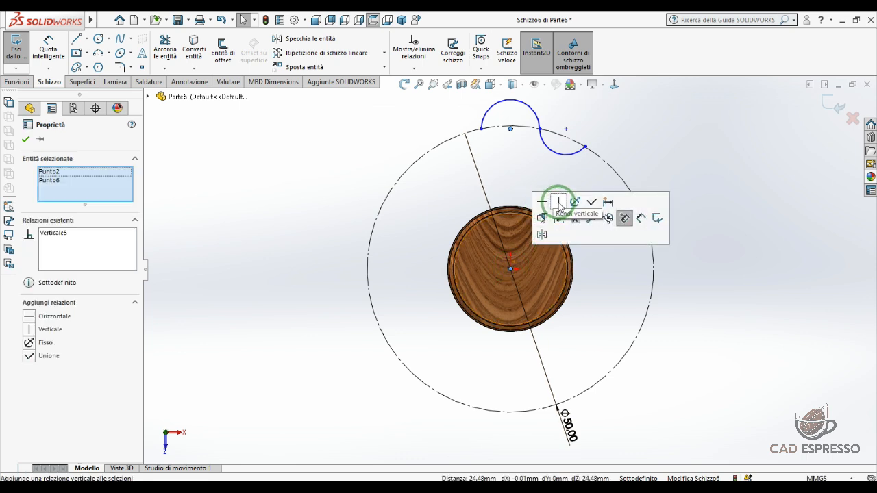
- Make the two arcs equal in radius and reshape them to about 6.26 mm radius by shifting the outward arc's centre toward the origin
{"action": "left_click", "coordinate": [531, 108]}
{"action": "left_click", "coordinate": [552, 145], "text": "ctrl"}
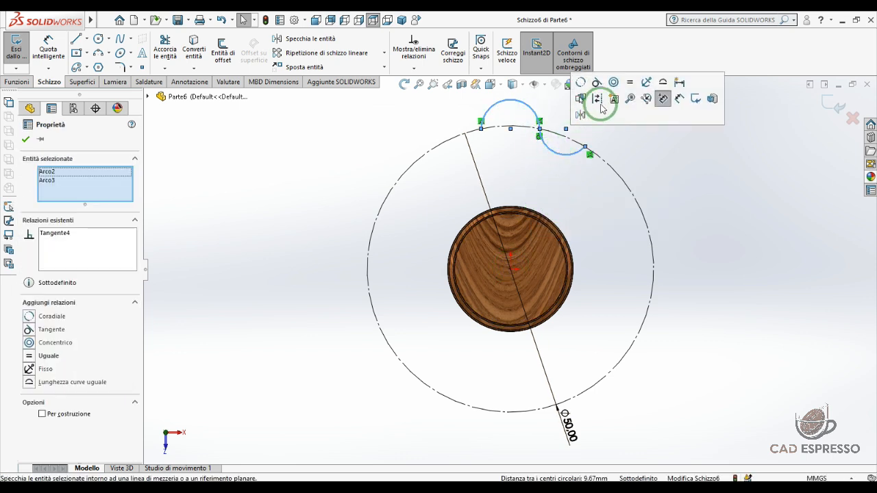
{"action": "left_click", "coordinate": [630, 82]}
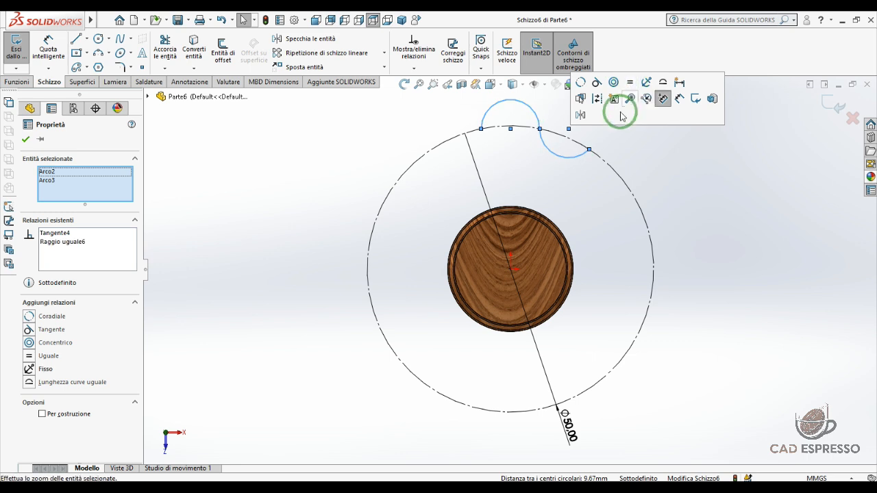
{"action": "left_click", "coordinate": [590, 151]}
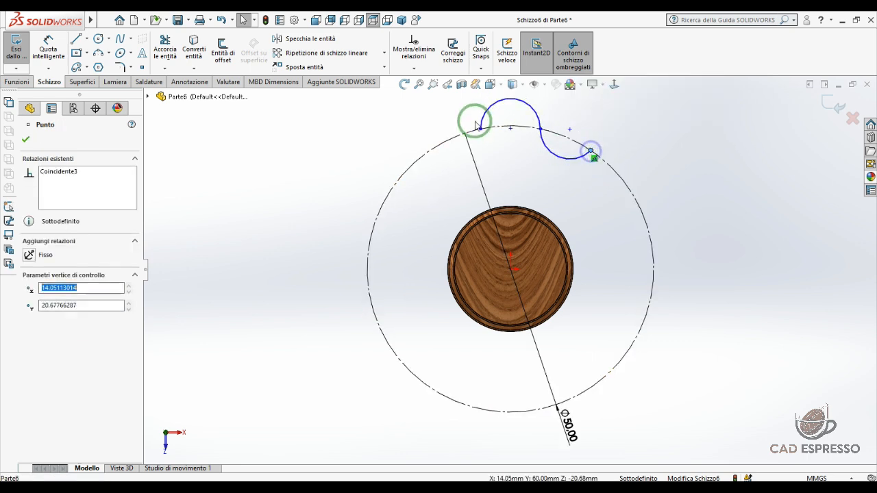
{"action": "mouse_move", "coordinate": [508, 129]}
{"action": "left_mouse_down"}
{"action": "mouse_move", "coordinate": [512, 151]}
{"action": "mouse_move", "coordinate": [509, 139]}
{"action": "left_mouse_up"}
{"action": "left_click", "coordinate": [718, 176]}
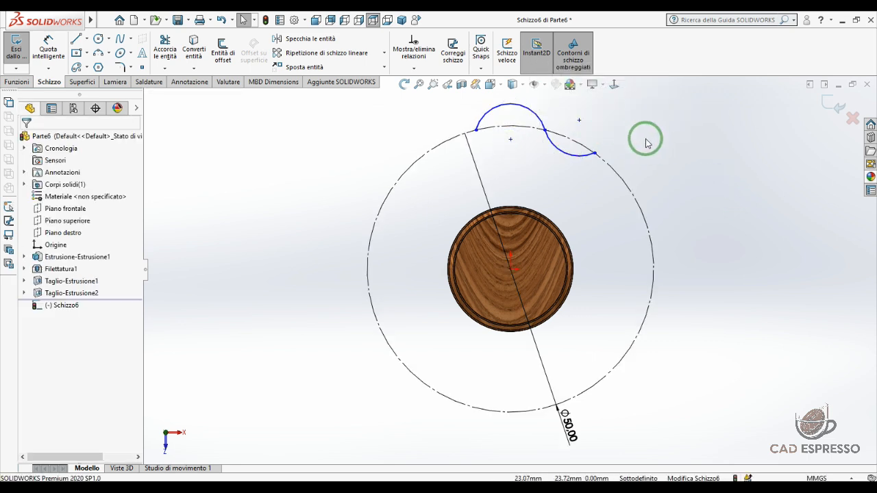
- Repeat the two arcs in a circular sketch pattern of 7 equally spaced instances over 360° about the origin
{"action": "scroll", "coordinate": [646, 143], "scroll_direction": "down", "scroll_amount": 2}
{"action": "left_click", "coordinate": [504, 115]}
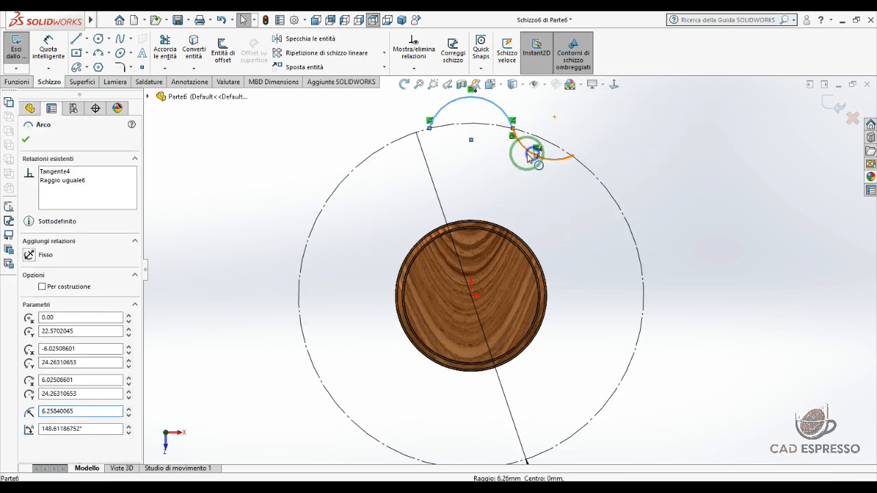
{"action": "left_click", "coordinate": [526, 152], "text": "ctrl"}
{"action": "scroll", "coordinate": [621, 123], "scroll_direction": "down", "scroll_amount": 3}
{"action": "left_click", "coordinate": [344, 55]}
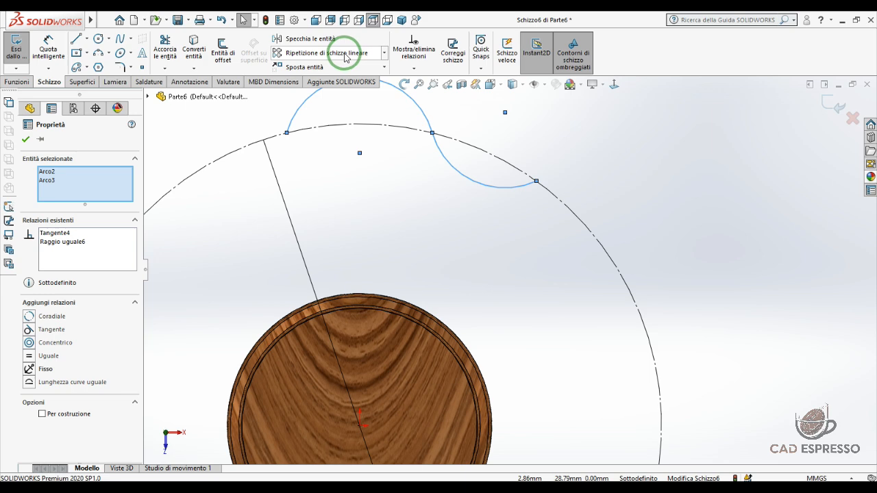
{"action": "left_click", "coordinate": [383, 53]}
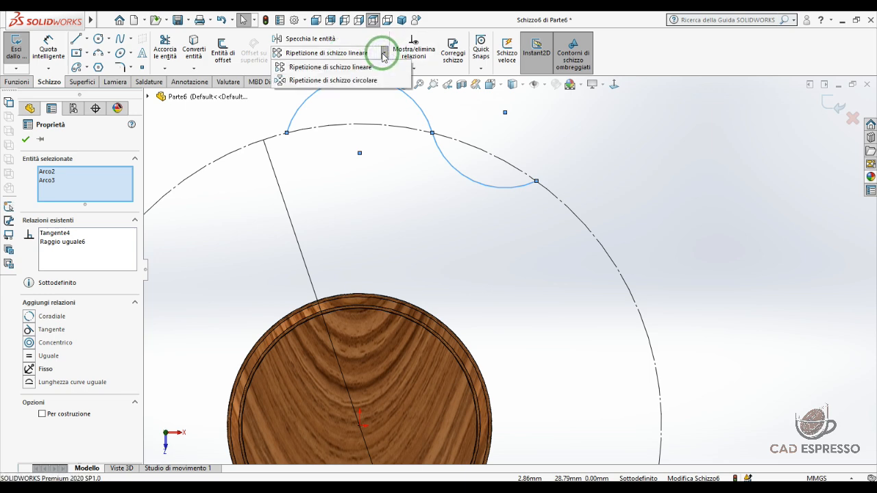
{"action": "left_click", "coordinate": [363, 80]}
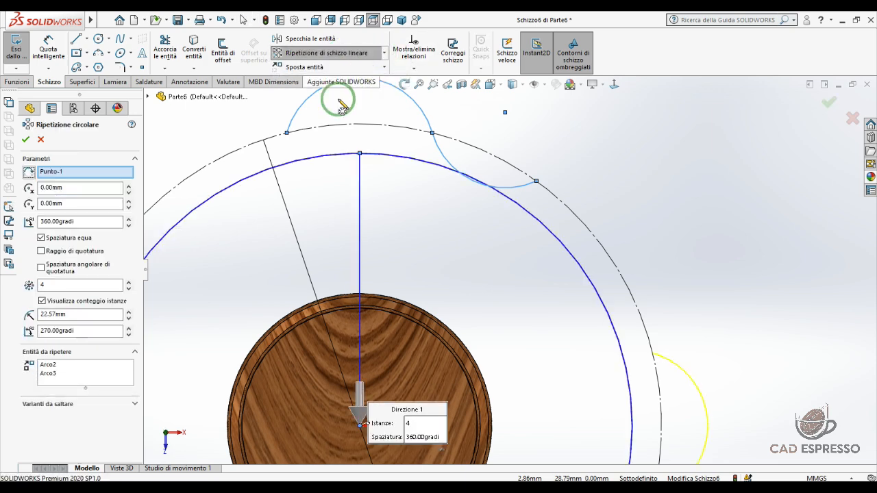
{"action": "left_click", "coordinate": [115, 284]}
{"action": "left_click", "coordinate": [128, 281]}
{"action": "left_click", "coordinate": [127, 281]}
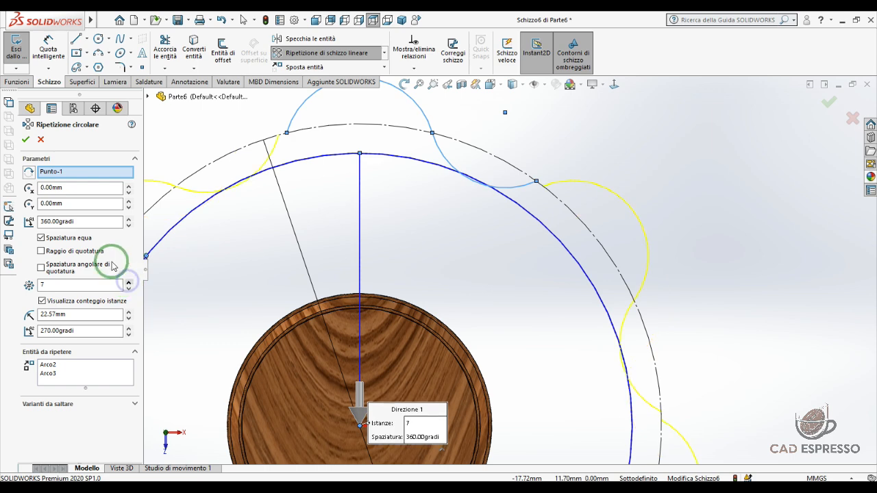
{"action": "left_click", "coordinate": [10, 134]}
{"action": "left_click", "coordinate": [27, 141]}
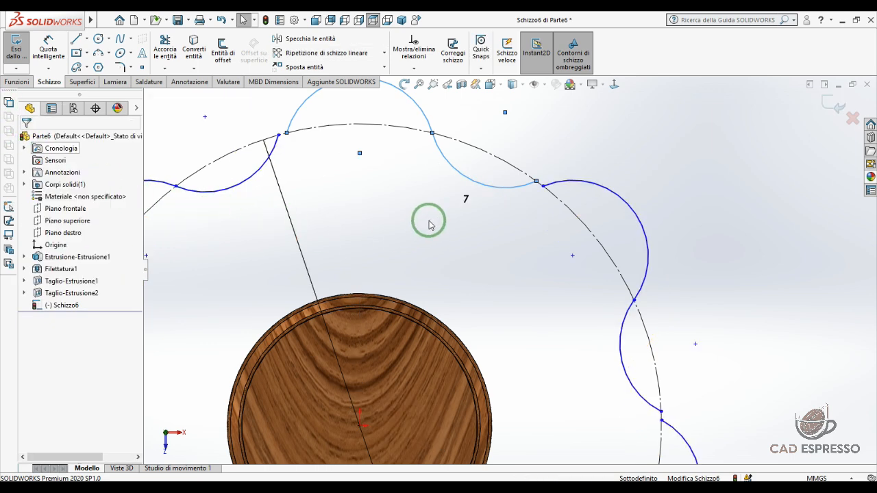
- Merge the inward arc's free endpoint with the start of the neighbouring patterned arc to close the lobed outline
{"action": "left_click_drag", "start_coordinate": [519, 201], "coordinate": [539, 185]}
{"action": "left_click", "coordinate": [539, 183]}
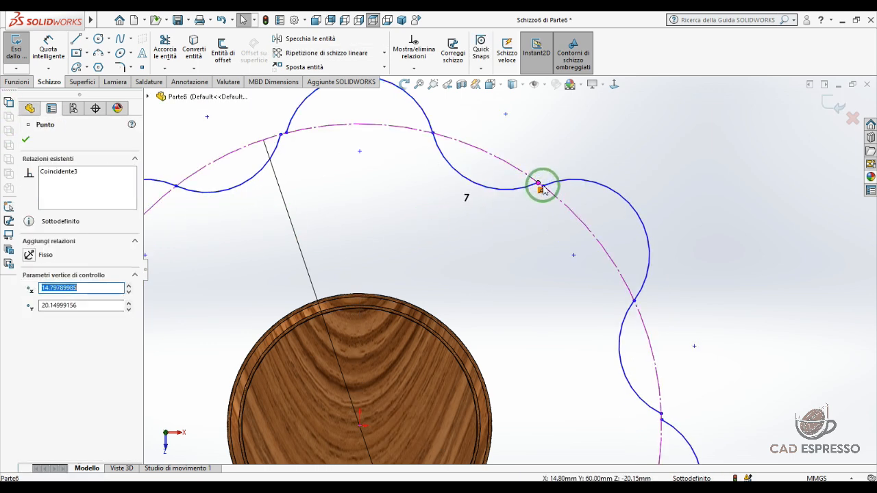
{"action": "left_click", "coordinate": [542, 186], "text": "ctrl"}
{"action": "left_click", "coordinate": [621, 120]}
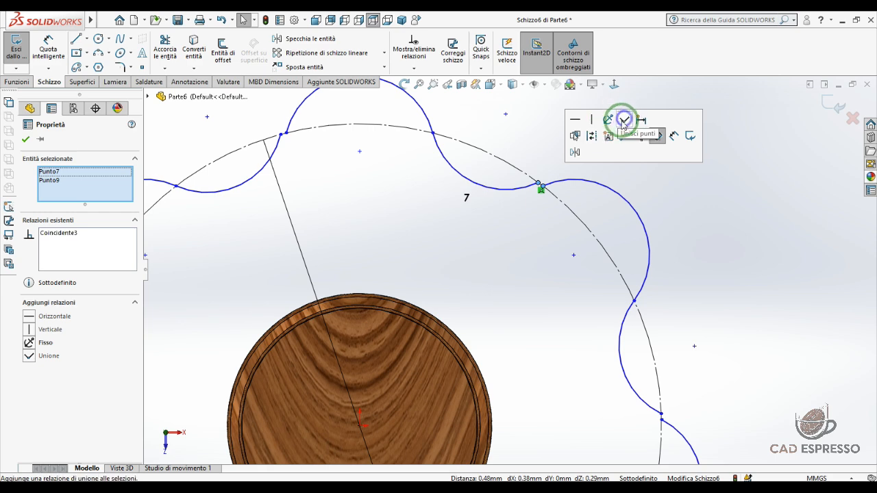
{"action": "scroll", "coordinate": [559, 282], "scroll_direction": "up", "scroll_amount": 5}
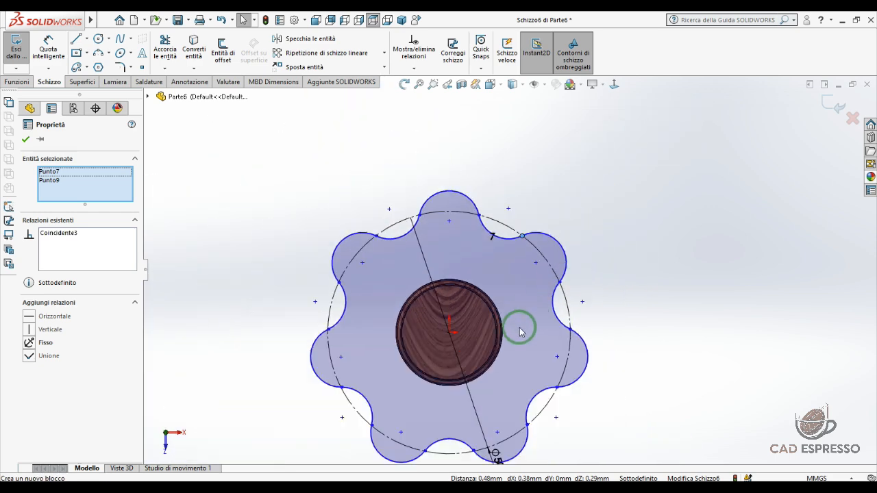
{"action": "scroll", "coordinate": [476, 219], "scroll_direction": "down", "scroll_amount": 1}
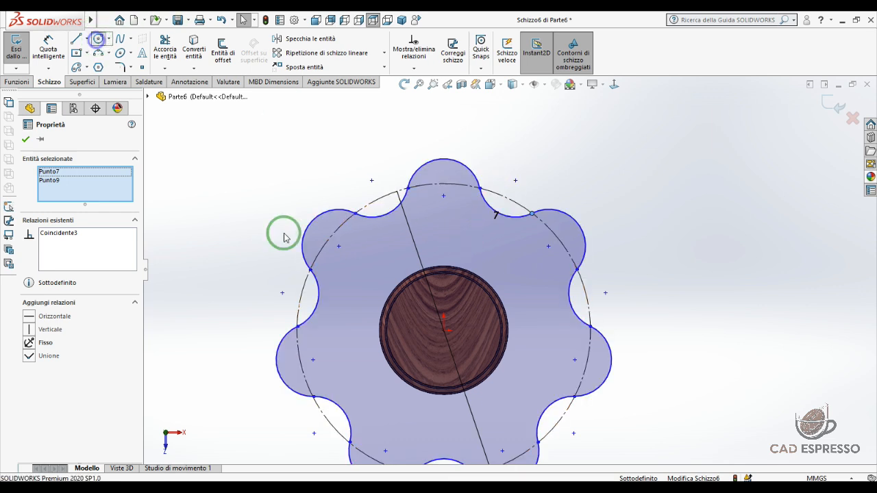
- Sketch a construction circle about 60.9 mm in diameter around the lobed outline, centred on the origin
{"action": "left_click", "coordinate": [446, 334]}
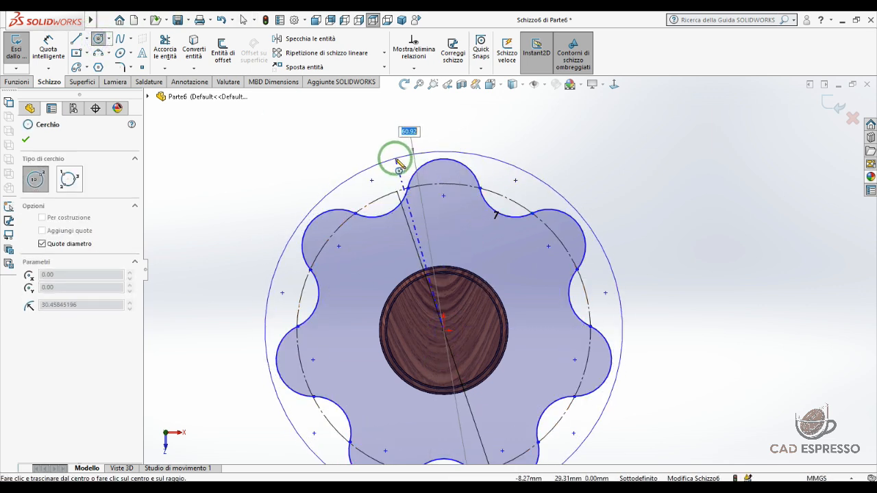
{"action": "left_click", "coordinate": [391, 153]}
{"action": "key", "text": "Escape"}
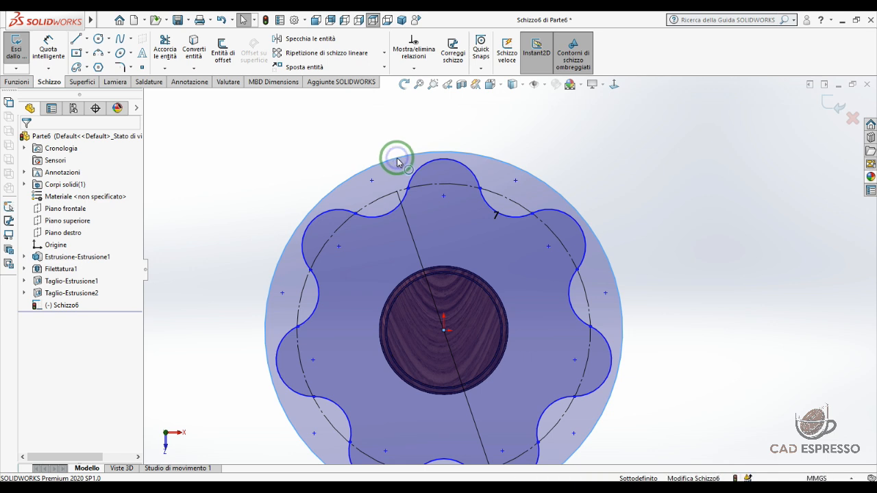
{"action": "left_click", "coordinate": [398, 162]}
{"action": "left_click", "coordinate": [42, 286]}
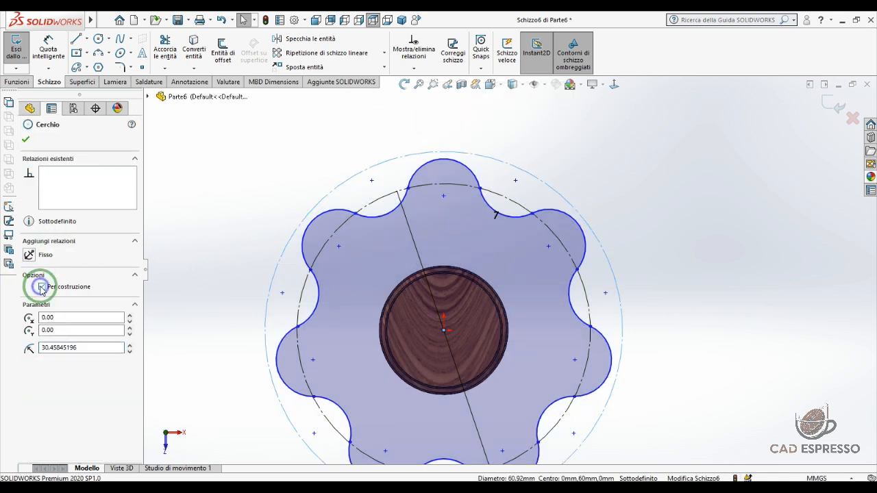
- Make the outer construction circle tangent to the top lobe's arc and coincident with the centre of the neighbouring inward arc
{"action": "left_click", "coordinate": [439, 164], "text": "ctrl"}
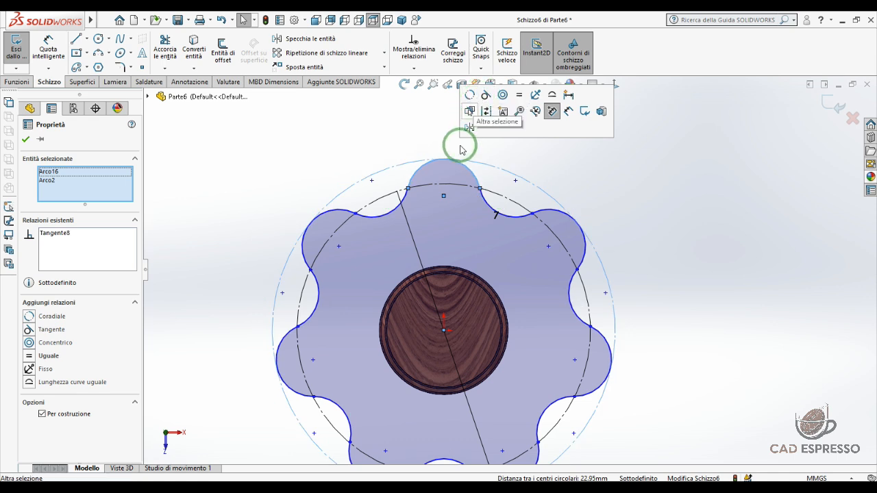
{"action": "left_click", "coordinate": [371, 181]}
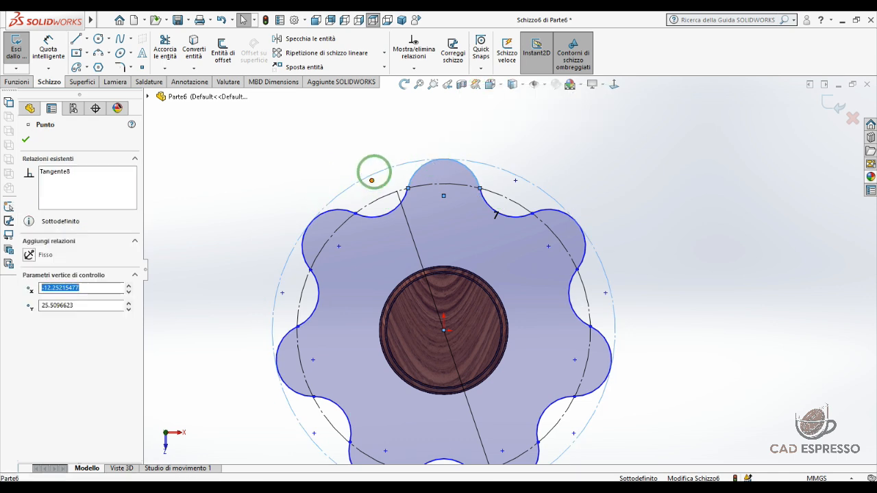
{"action": "left_click", "coordinate": [375, 174], "text": "ctrl"}
{"action": "left_click", "coordinate": [424, 110]}
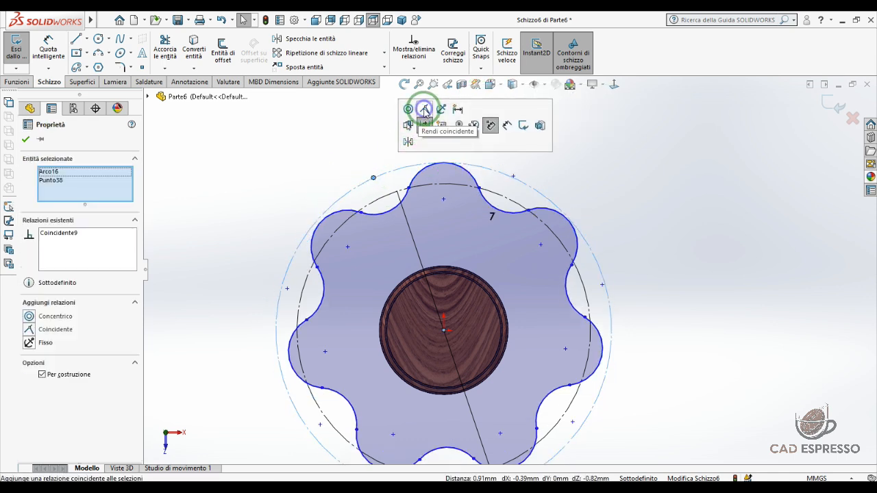
- Make an arc endpoint at the lower end of the lobed outline coincident with the 50 mm construction circle
{"action": "scroll", "coordinate": [432, 308], "scroll_direction": "up", "scroll_amount": 2}
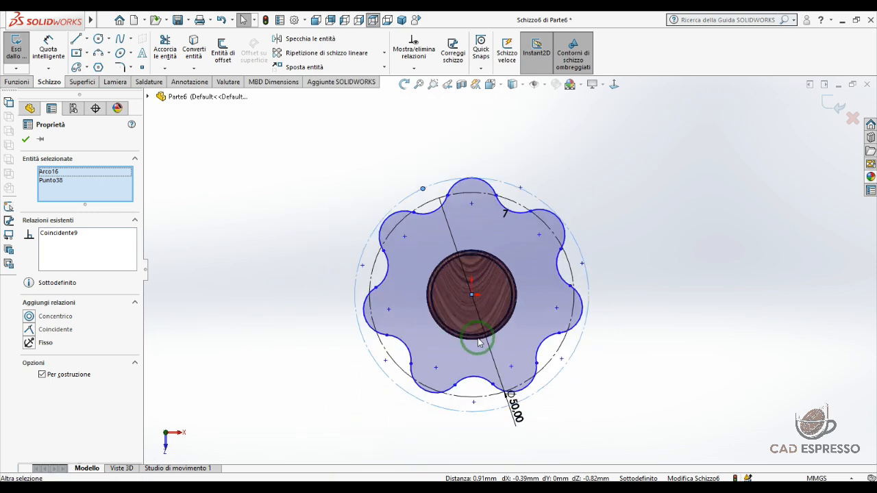
{"action": "scroll", "coordinate": [474, 346], "scroll_direction": "down", "scroll_amount": 2}
{"action": "left_click", "coordinate": [448, 401]}
{"action": "left_click", "coordinate": [447, 415], "text": "ctrl"}
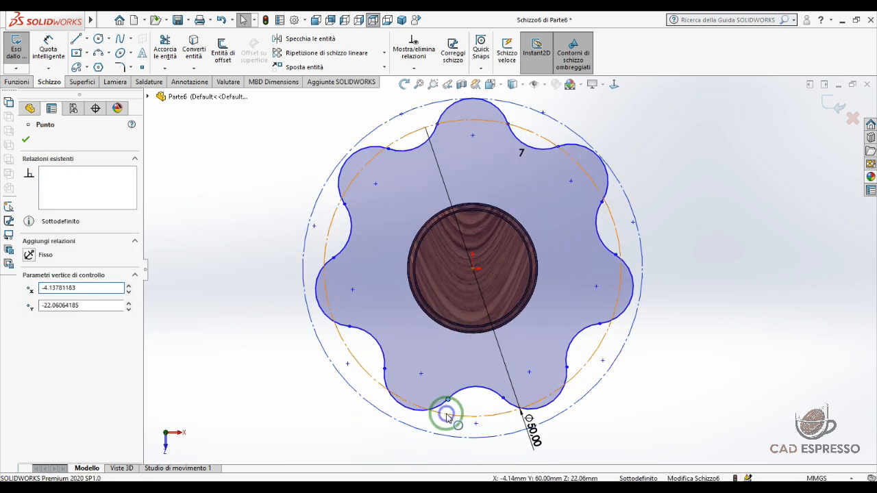
{"action": "left_click", "coordinate": [494, 350]}
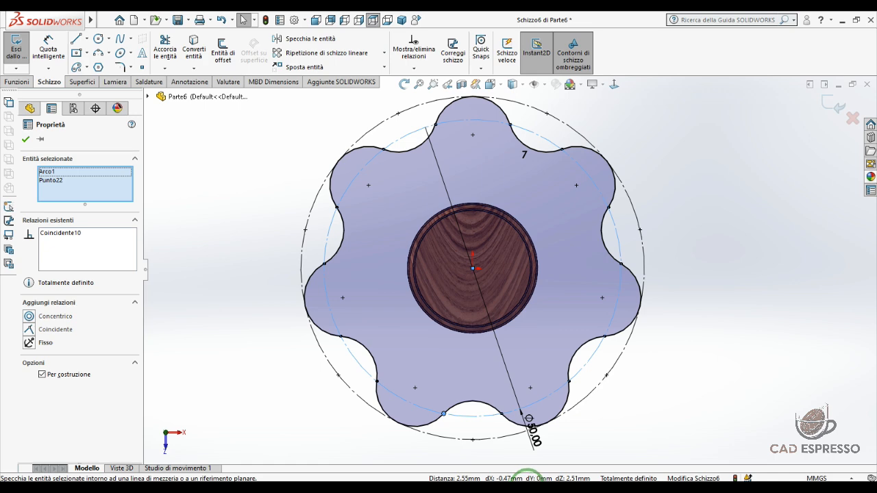
- Extrude the seven-lobed profile 8 mm away from the threaded shaft, merged with the body, as the knob head
{"action": "left_click", "coordinate": [14, 82]}
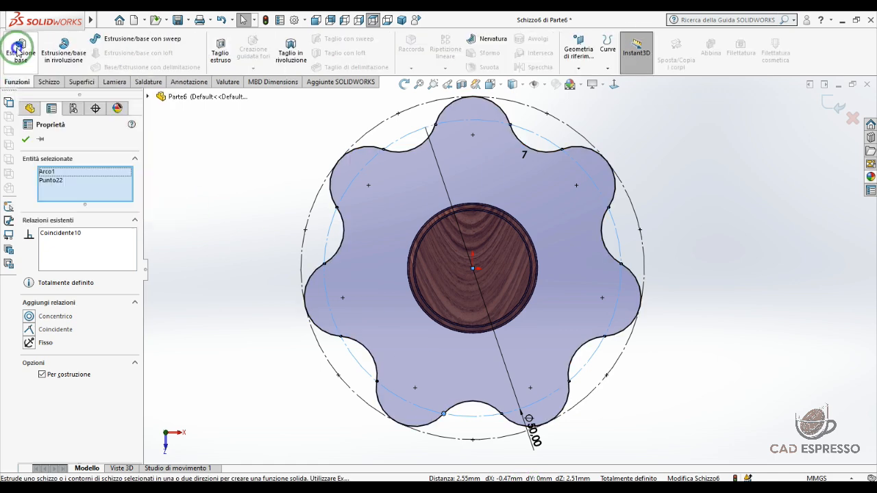
{"action": "left_click", "coordinate": [18, 48]}
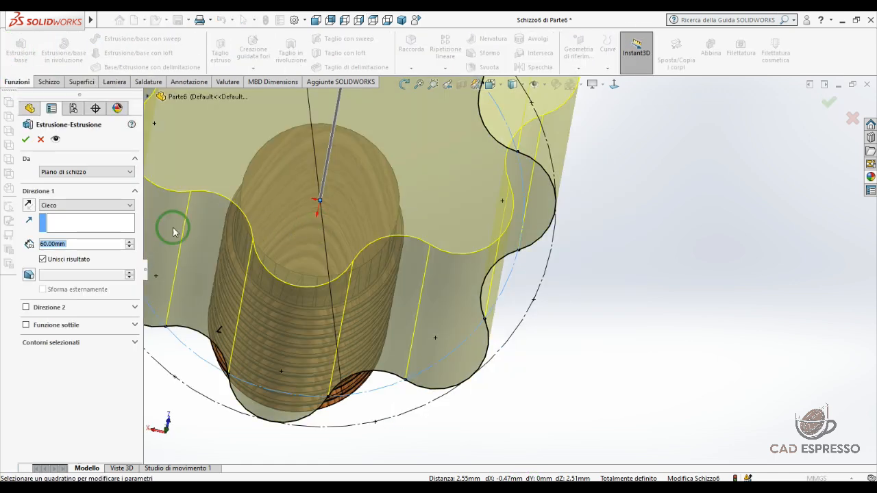
{"action": "type", "text": "8"}
{"action": "key", "text": "Return"}
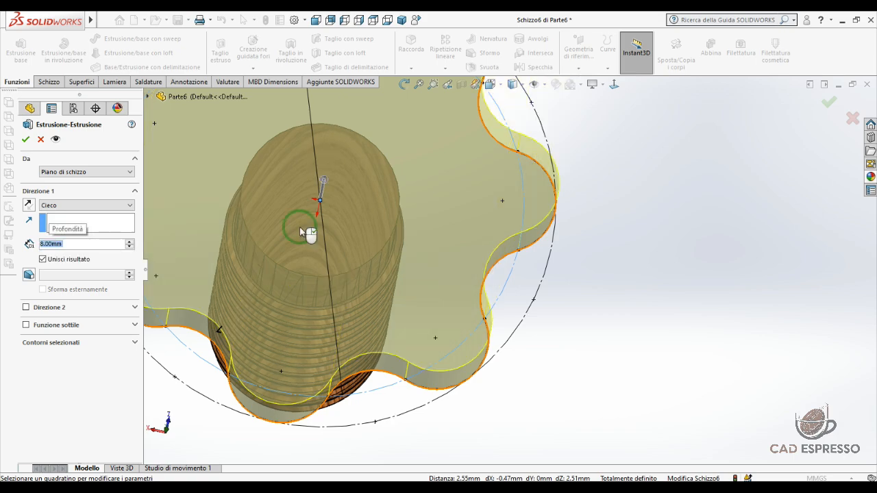
{"action": "scroll", "coordinate": [300, 231], "scroll_direction": "up", "scroll_amount": 5}
{"action": "scroll", "coordinate": [411, 233], "scroll_direction": "down", "scroll_amount": 2}
{"action": "middle_click_drag", "start_coordinate": [466, 241], "coordinate": [486, 204]}
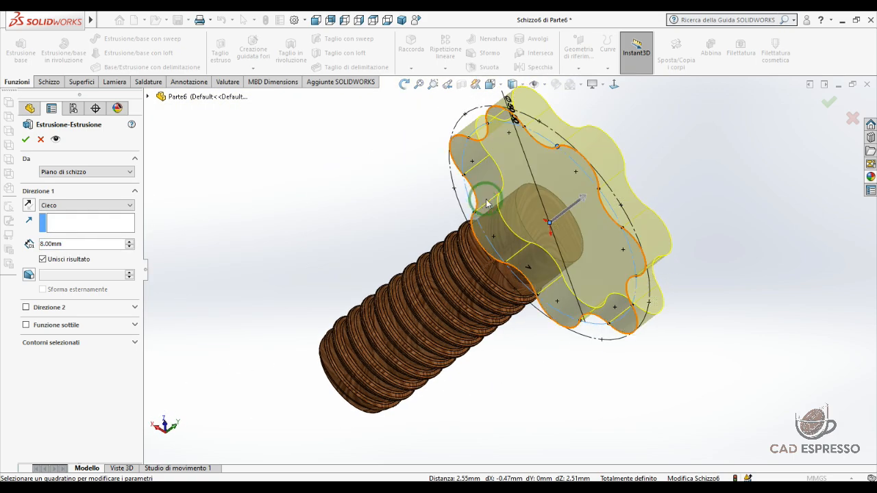
{"action": "left_click", "coordinate": [27, 139]}
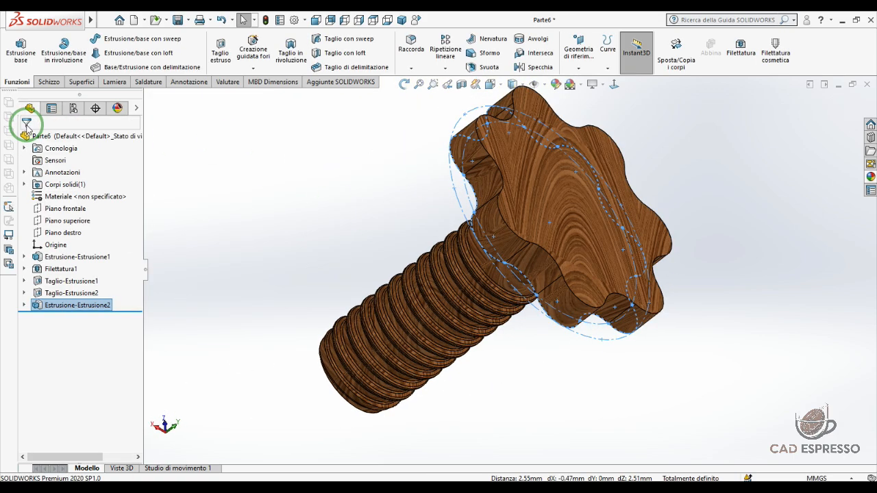
{"action": "left_click", "coordinate": [326, 207]}
- Chamfer the circular edge where the shaft meets the underside of the knob head by 5 mm at 45°
{"action": "middle_click_drag", "start_coordinate": [513, 244], "coordinate": [485, 297]}
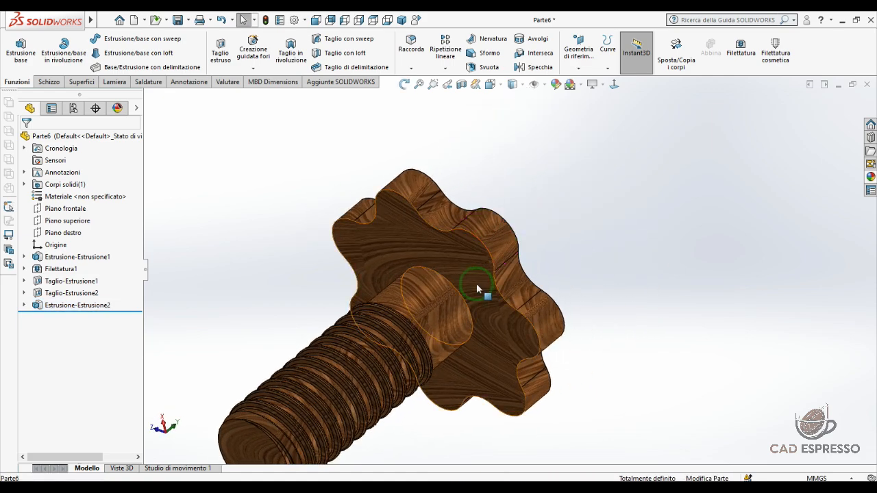
{"action": "scroll", "coordinate": [473, 299], "scroll_direction": "down", "scroll_amount": 4}
{"action": "left_click", "coordinate": [446, 302]}
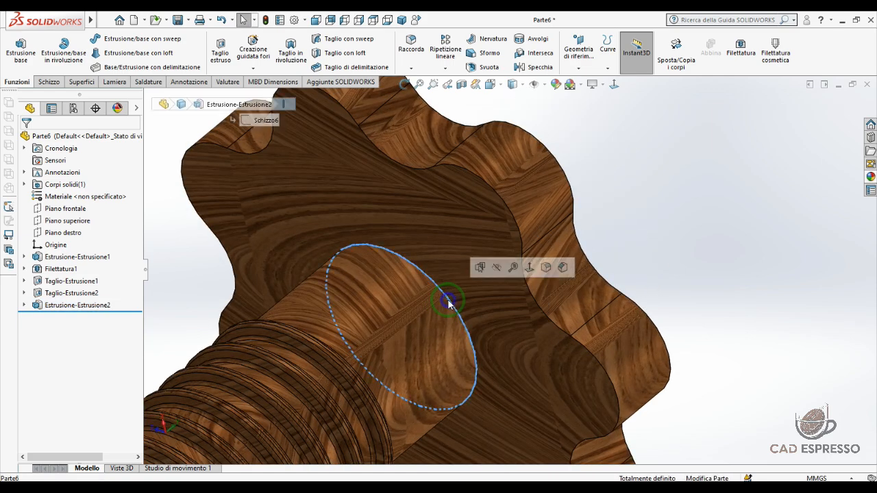
{"action": "left_click", "coordinate": [562, 266]}
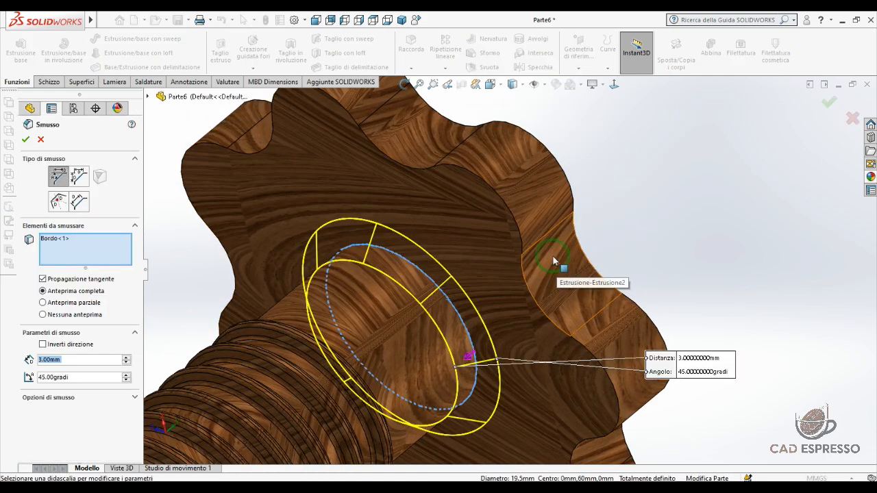
{"action": "type", "text": "5"}
{"action": "key", "text": "Return"}
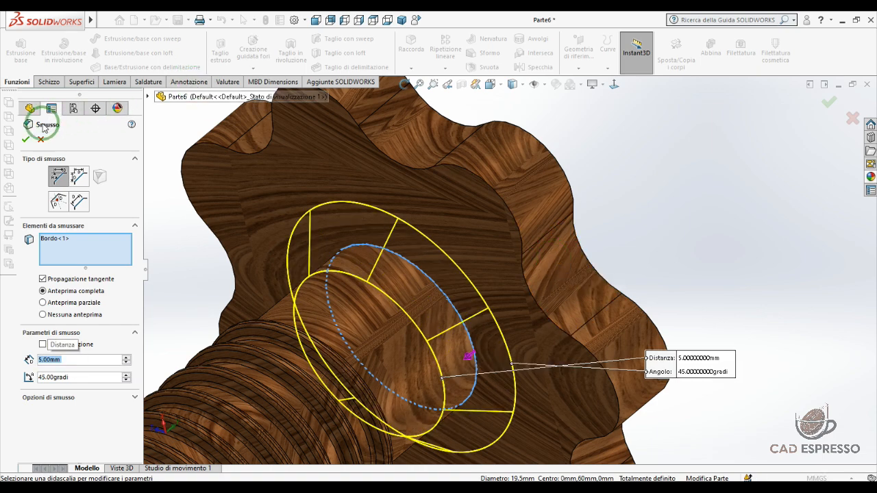
{"action": "left_click", "coordinate": [26, 137]}
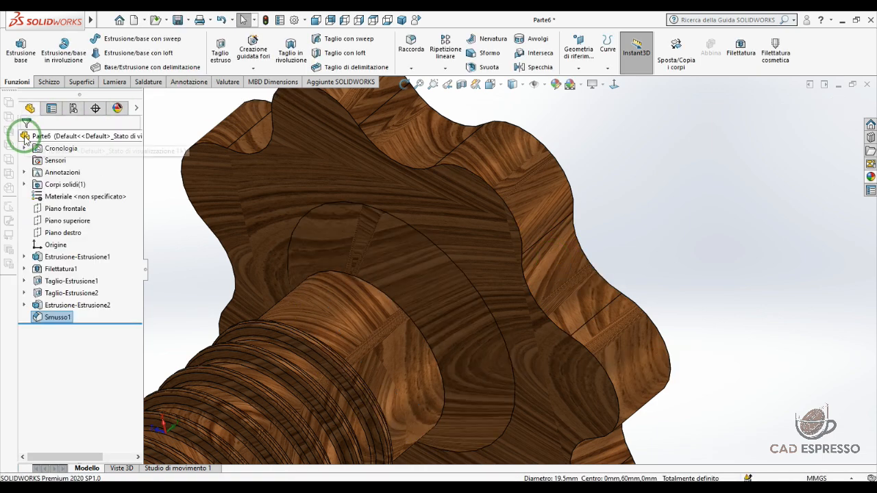
- Fillet both lobed outline edges of the knob head with a 3 mm radius and tangent propagation
{"action": "middle_click_drag", "start_coordinate": [441, 223], "coordinate": [472, 209]}
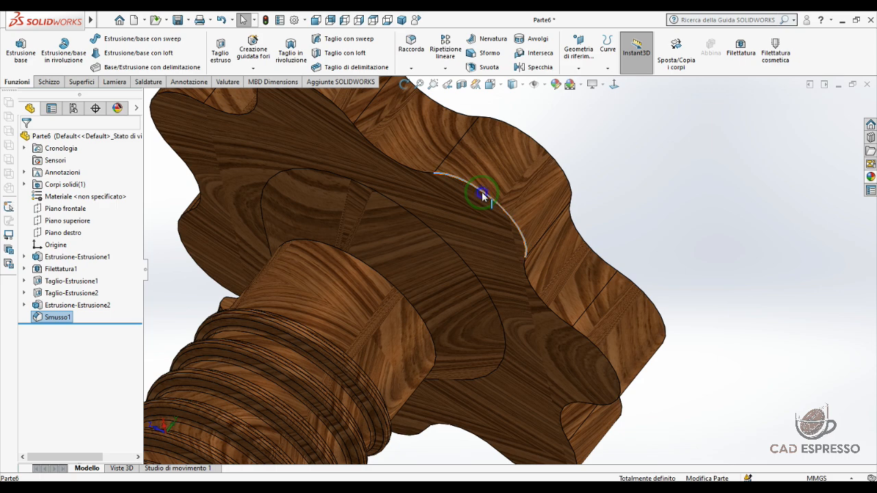
{"action": "left_click", "coordinate": [480, 188]}
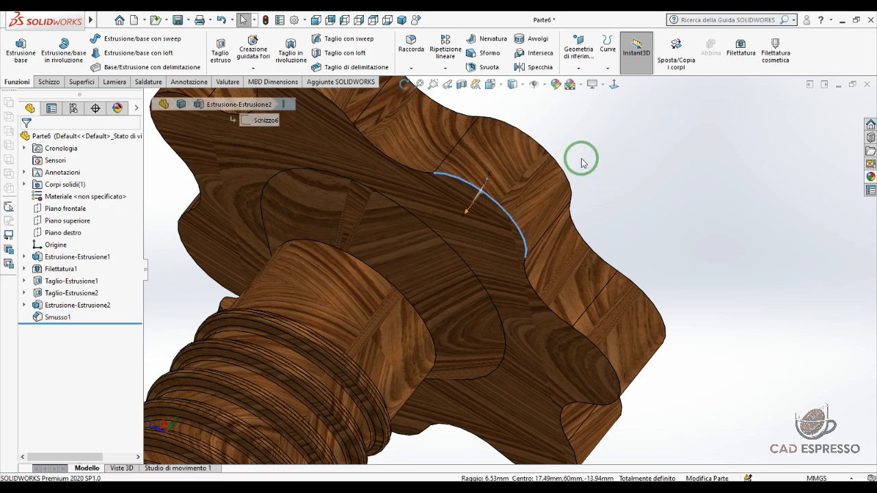
{"action": "left_click", "coordinate": [581, 163]}
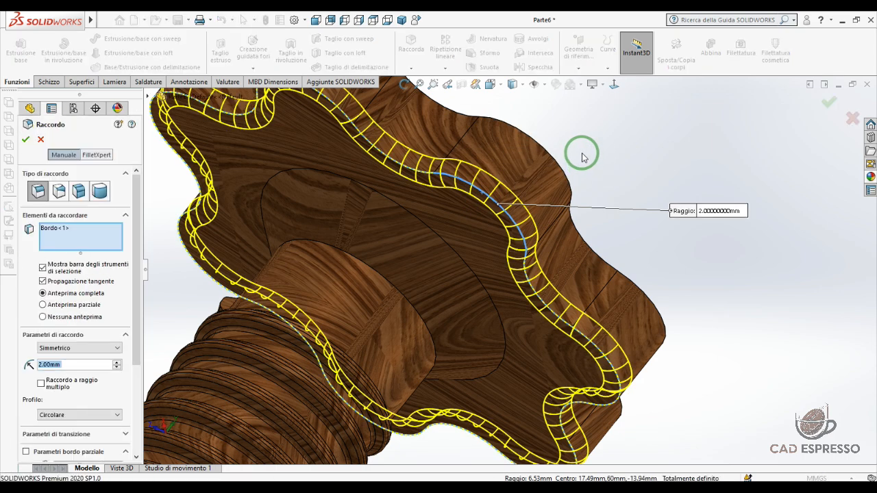
{"action": "type", "text": "3"}
{"action": "key", "text": "Return"}
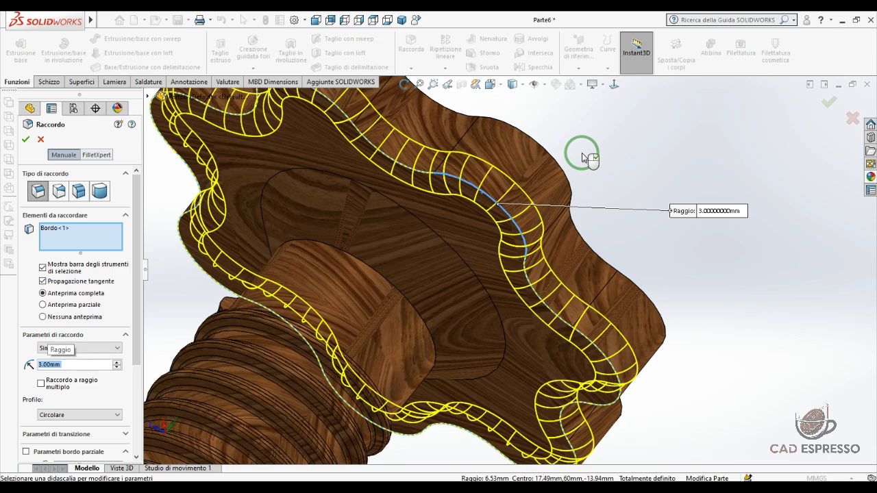
{"action": "left_click", "coordinate": [546, 152]}
{"action": "scroll", "coordinate": [550, 215], "scroll_direction": "up", "scroll_amount": 3}
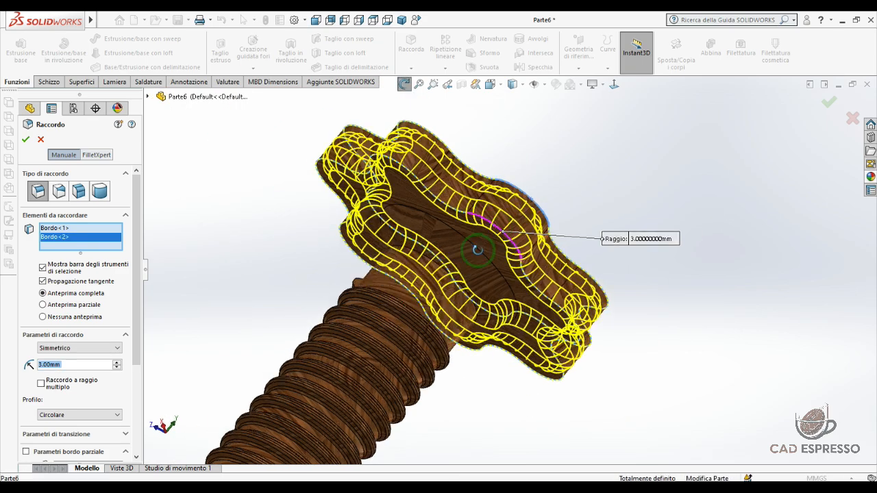
{"action": "middle_click_drag", "start_coordinate": [476, 249], "coordinate": [436, 301]}
{"action": "left_click", "coordinate": [829, 102]}
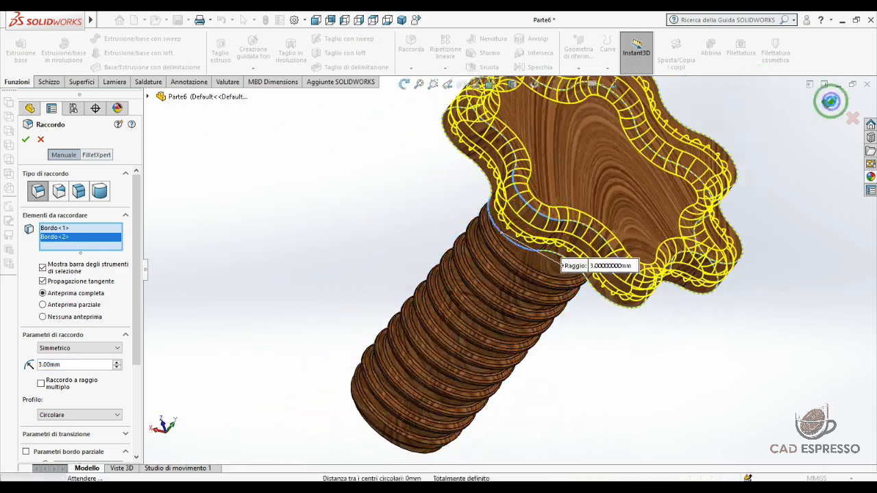
- Save the knob part as Parte6.SLDPRT in the assieme folder
{"action": "scroll", "coordinate": [580, 200], "scroll_direction": "up", "scroll_amount": 2}
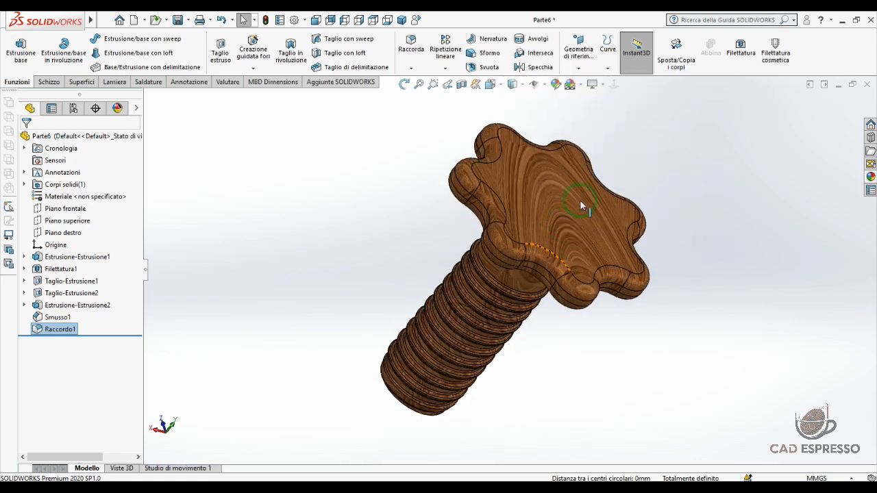
{"action": "middle_click_drag", "start_coordinate": [580, 200], "coordinate": [562, 250]}
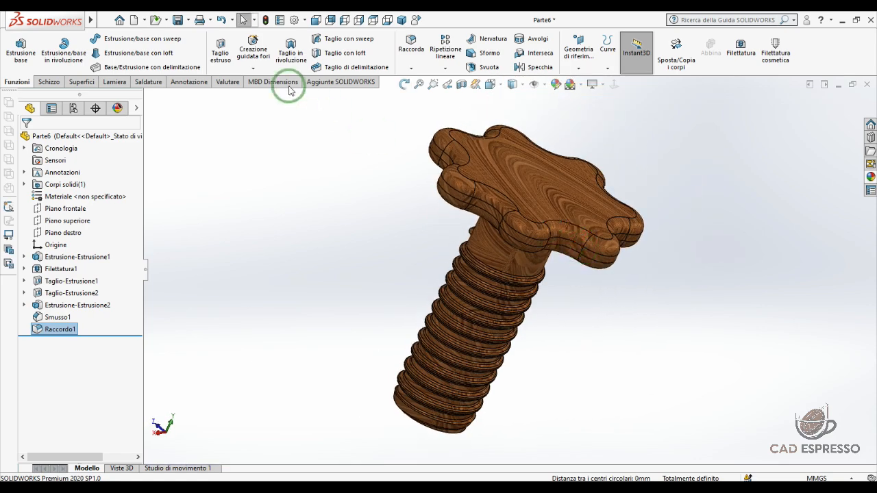
{"action": "left_click", "coordinate": [178, 20]}
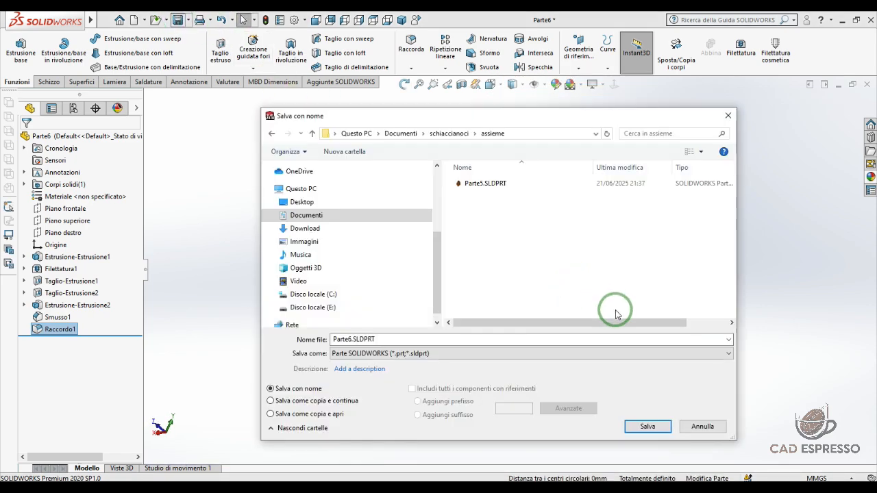
{"action": "left_click", "coordinate": [647, 427]}
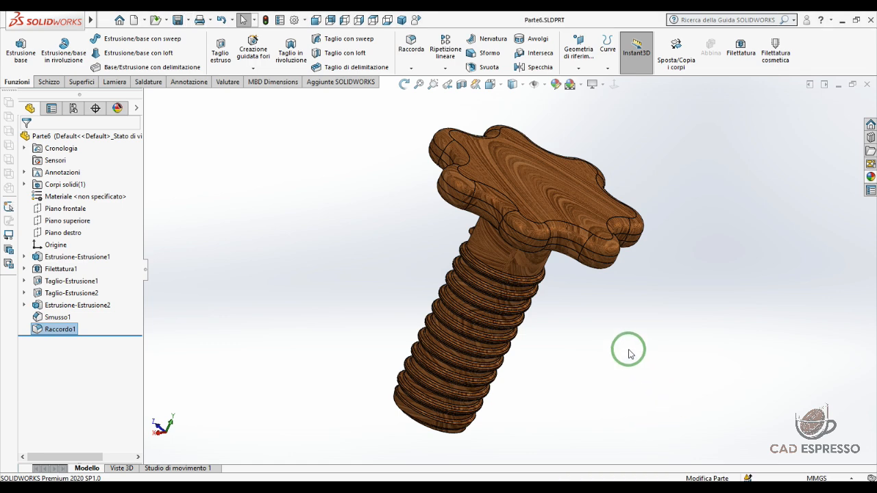
- Create a new assembly from the hollow part Parte5, placing it at the assembly origin
{"action": "key", "text": "ctrl+Tab"}
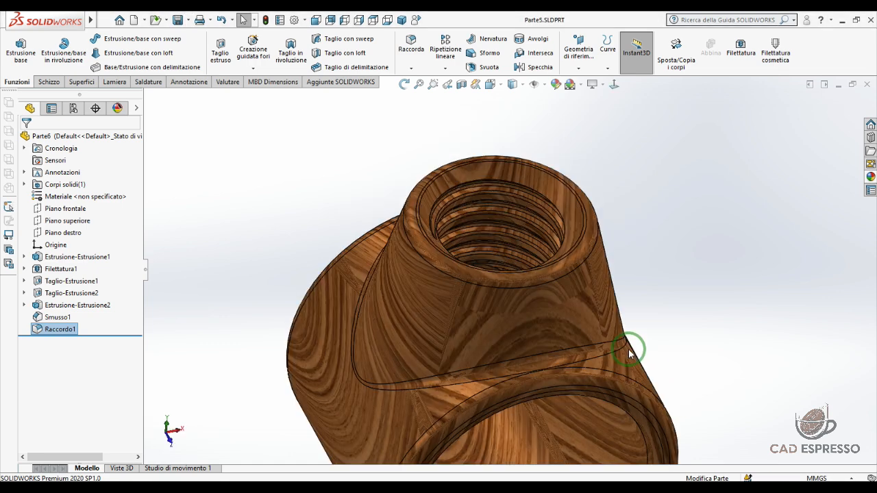
{"action": "scroll", "coordinate": [566, 389], "scroll_direction": "up", "scroll_amount": 4}
{"action": "scroll", "coordinate": [563, 391], "scroll_direction": "down", "scroll_amount": 3}
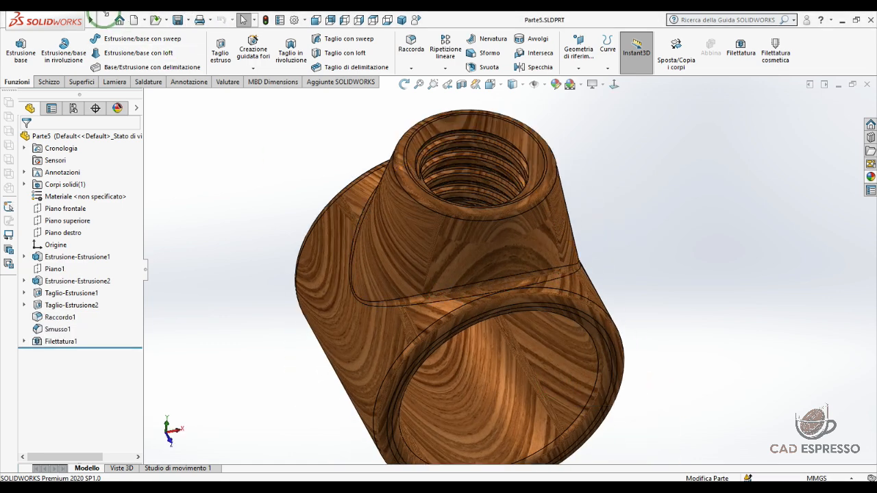
{"action": "left_click", "coordinate": [103, 24]}
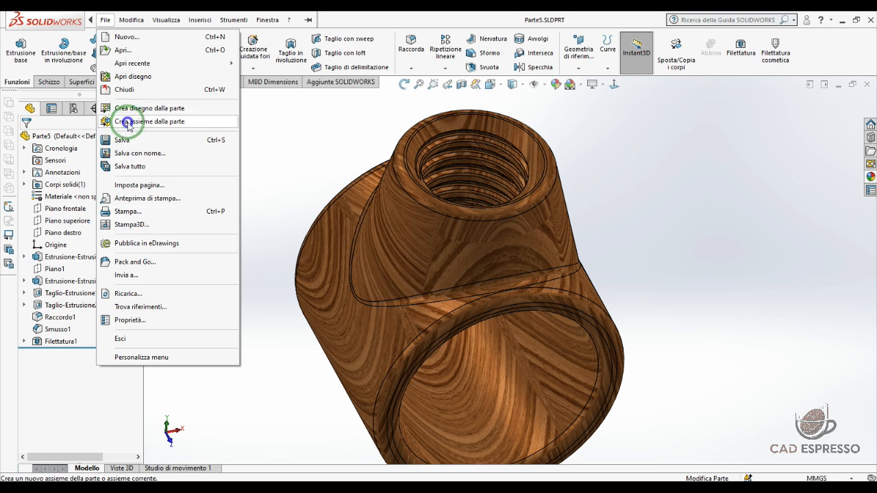
{"action": "left_click", "coordinate": [128, 123]}
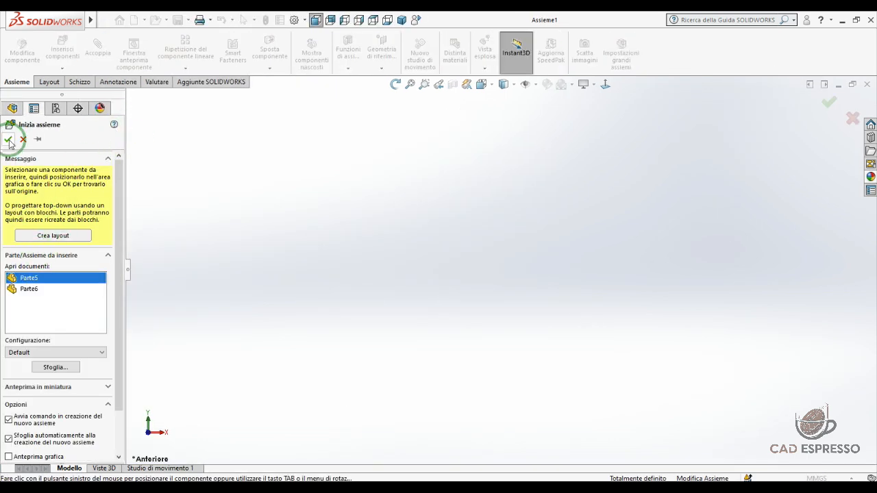
{"action": "left_click", "coordinate": [8, 139]}
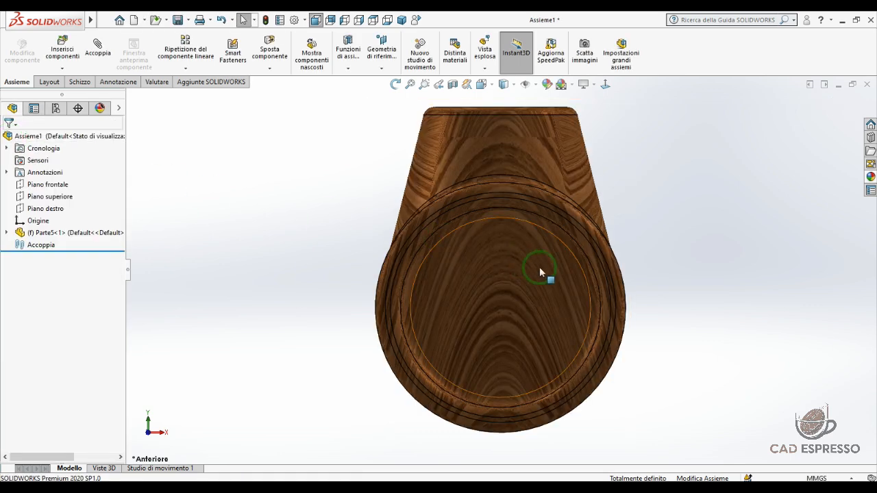
{"action": "key", "text": "ctrl+7"}
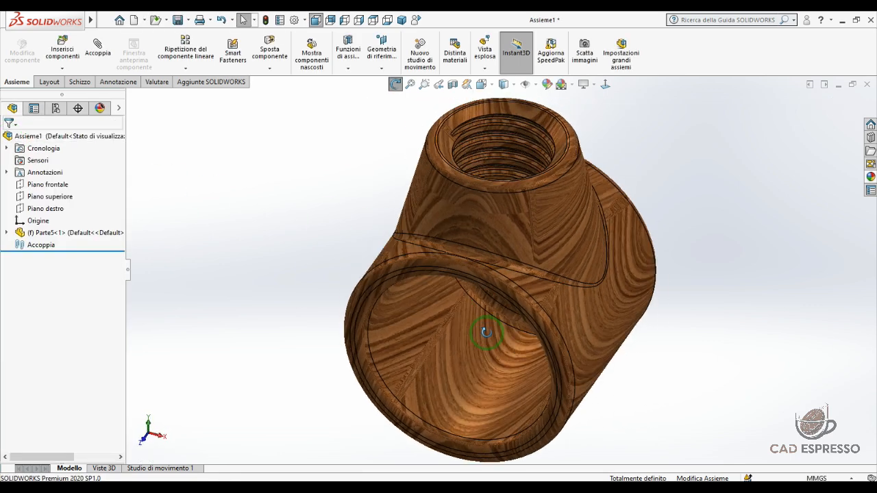
- Insert the threaded knob part Parte6 into the assembly, placing it beside the hollow part
{"action": "key", "text": "z"}
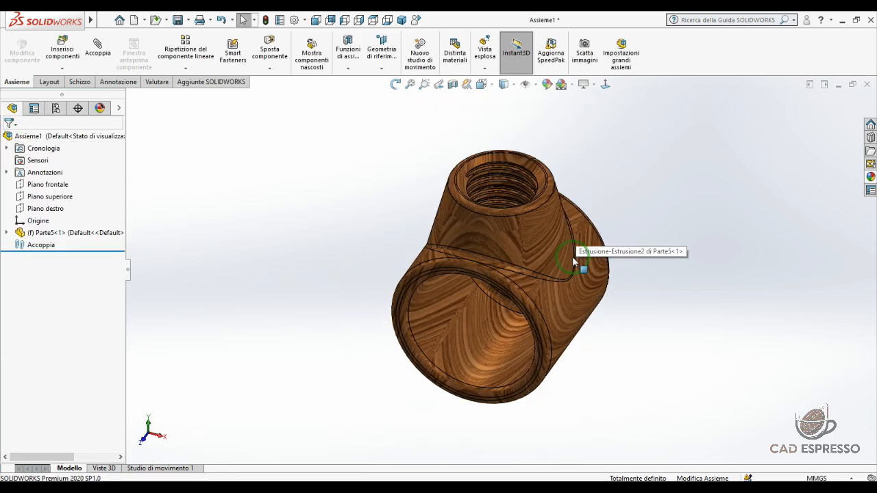
{"action": "left_click", "coordinate": [50, 61]}
{"action": "left_click", "coordinate": [31, 279]}
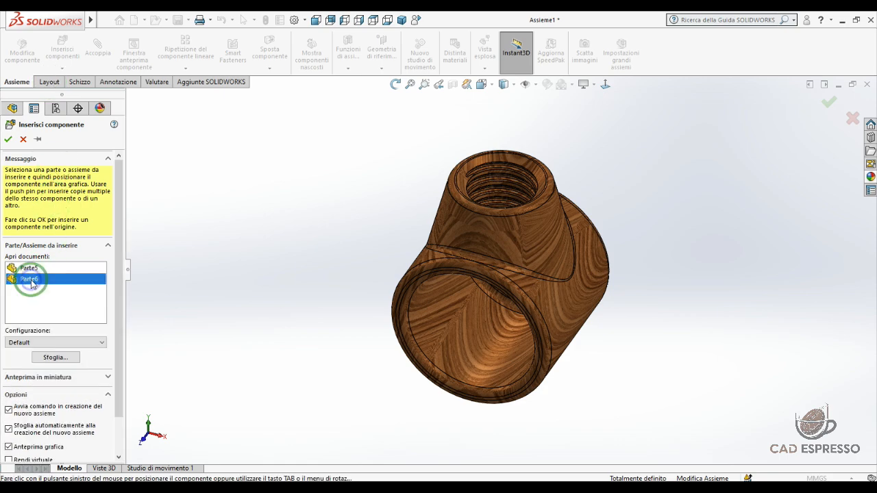
{"action": "left_click", "coordinate": [325, 170]}
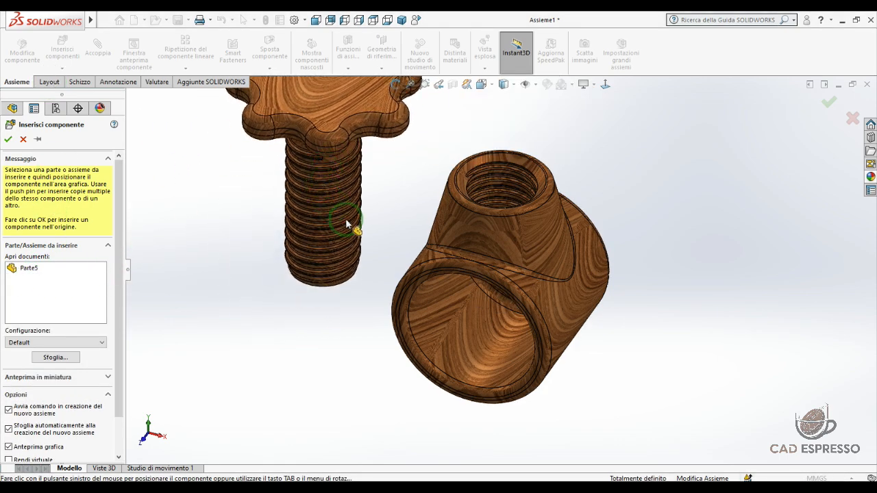
- Mate the knob's cylindrical shaft face concentric with the chamfered opening of the hollow part's threaded neck
{"action": "scroll", "coordinate": [380, 248], "scroll_direction": "up", "scroll_amount": 3}
{"action": "middle_click_drag", "start_coordinate": [472, 161], "coordinate": [412, 172]}
{"action": "scroll", "coordinate": [414, 174], "scroll_direction": "down", "scroll_amount": 5}
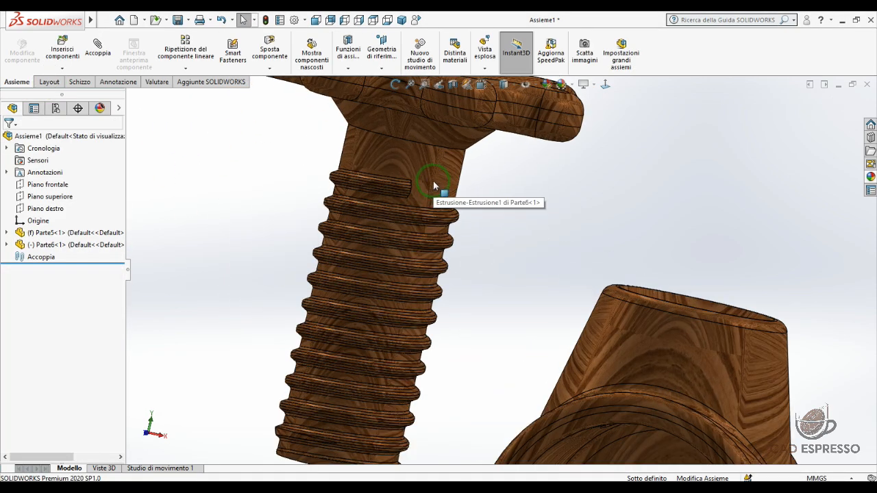
{"action": "left_click", "coordinate": [434, 183]}
{"action": "scroll", "coordinate": [538, 244], "scroll_direction": "up", "scroll_amount": 3}
{"action": "middle_click_drag", "start_coordinate": [608, 304], "coordinate": [595, 330]}
{"action": "scroll", "coordinate": [602, 305], "scroll_direction": "down", "scroll_amount": 5}
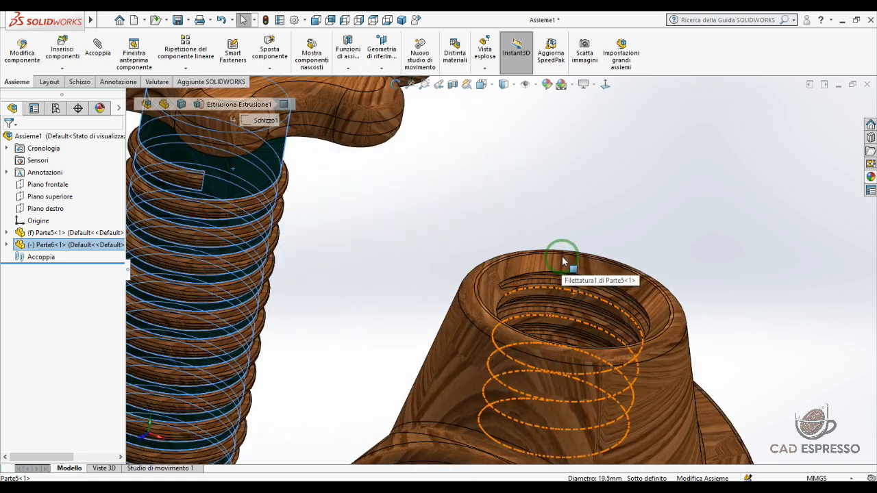
{"action": "left_click", "coordinate": [562, 256], "text": "ctrl"}
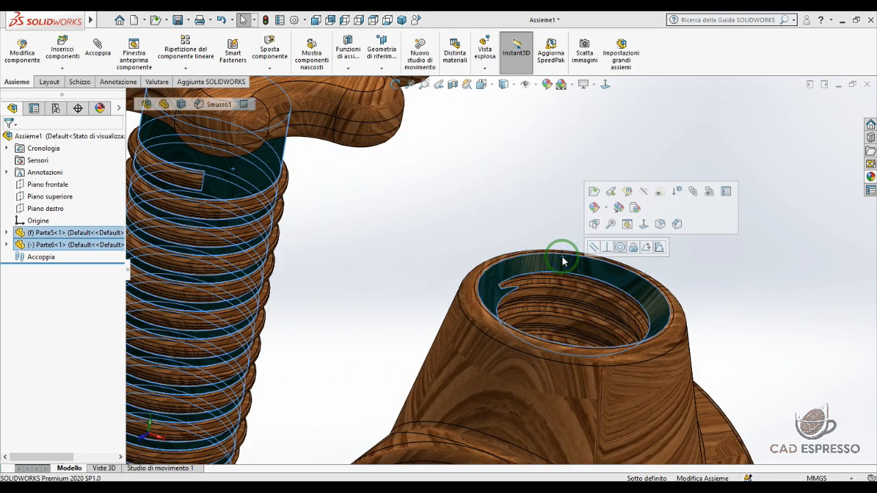
{"action": "left_click", "coordinate": [619, 247]}
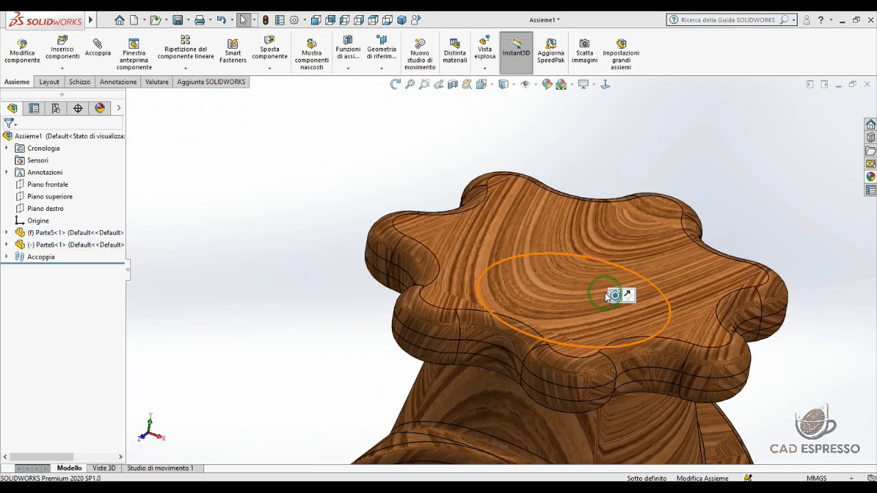
- Slide the knob up along its axis until most of the threaded shaft is outside the neck
{"action": "scroll", "coordinate": [609, 293], "scroll_direction": "up", "scroll_amount": 5}
{"action": "left_click_drag", "start_coordinate": [526, 256], "coordinate": [562, 48]}
{"action": "middle_click_drag", "start_coordinate": [511, 283], "coordinate": [563, 246]}
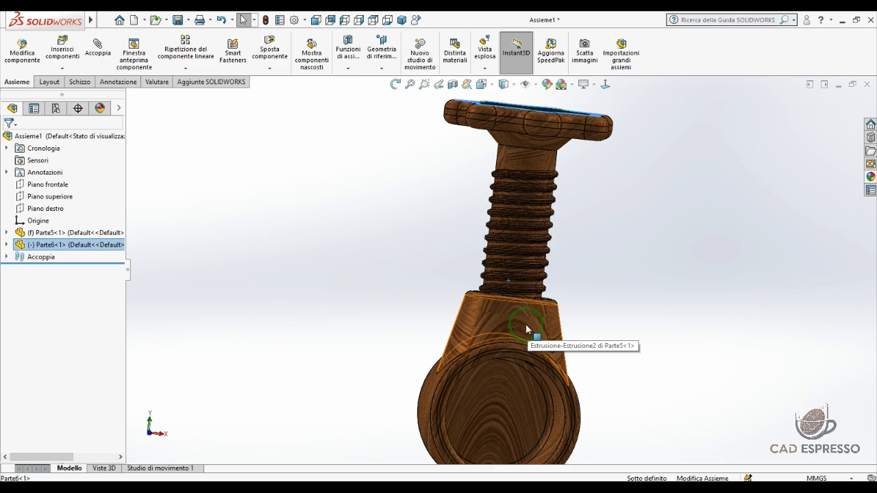
- Section the assembly along the front plane (Piano frontale) with zero offset and show it in front view
{"action": "left_click", "coordinate": [453, 85]}
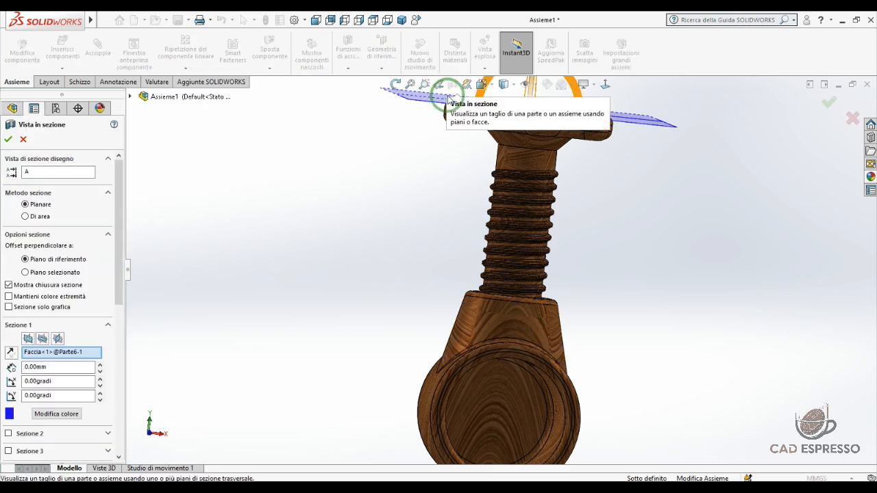
{"action": "left_click", "coordinate": [28, 339]}
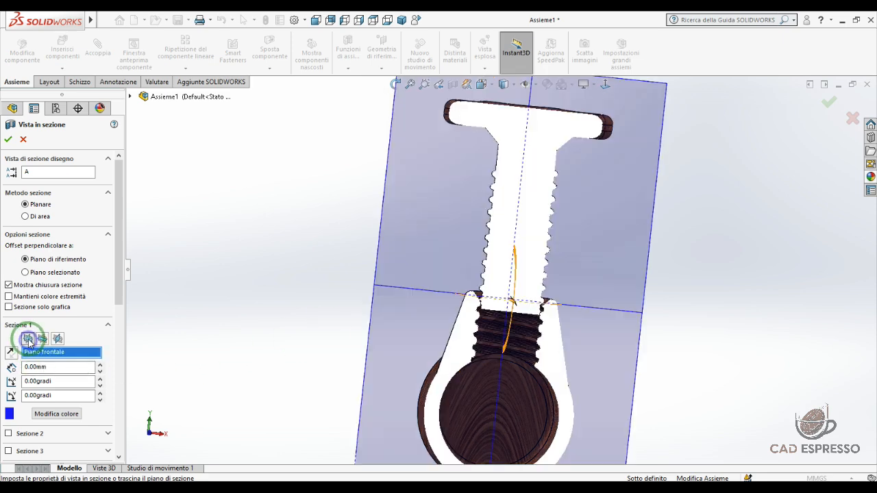
{"action": "left_click", "coordinate": [8, 137]}
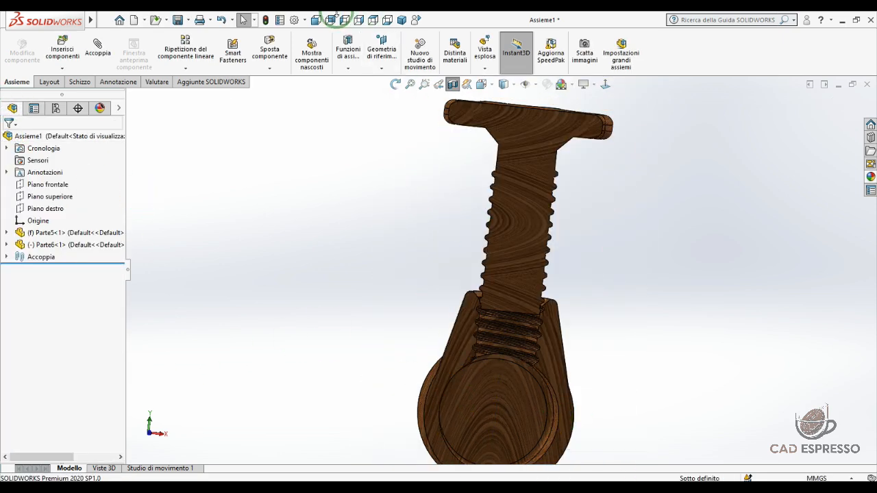
{"action": "left_click", "coordinate": [314, 21]}
{"action": "scroll", "coordinate": [354, 196], "scroll_direction": "down", "scroll_amount": 5}
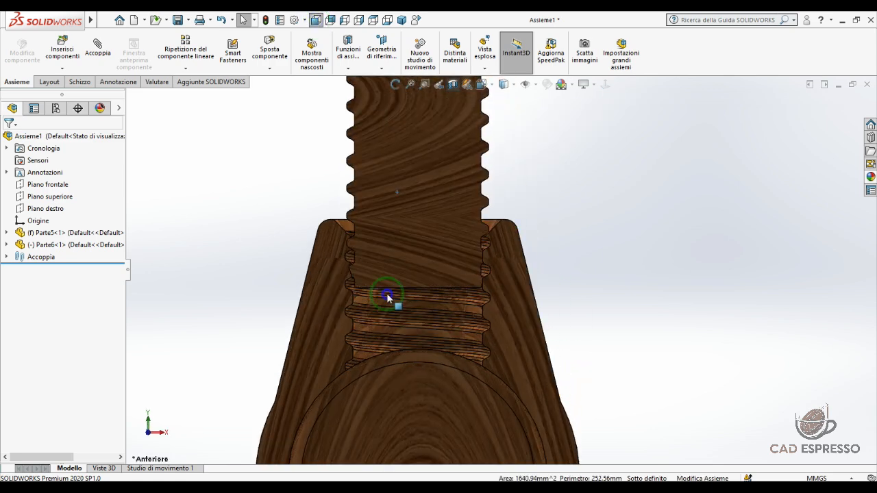
- Slide the knob down the neck until its thread profile lines up with the internal thread
{"action": "left_click", "coordinate": [397, 428]}
{"action": "left_click_drag", "start_coordinate": [397, 428], "coordinate": [378, 467]}
{"action": "scroll", "coordinate": [364, 256], "scroll_direction": "down", "scroll_amount": 10}
{"action": "left_click_drag", "start_coordinate": [526, 319], "coordinate": [369, 333]}
- Add a screw mate between the hollow part and the knob shaft using Distance/Revolution with the value 4.23333
{"action": "middle_click_drag", "start_coordinate": [648, 241], "coordinate": [548, 176]}
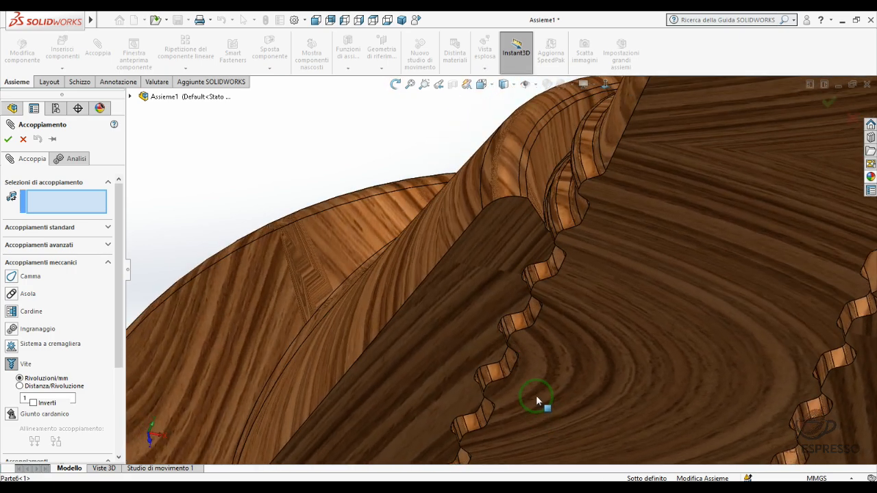
{"action": "left_click", "coordinate": [544, 169]}
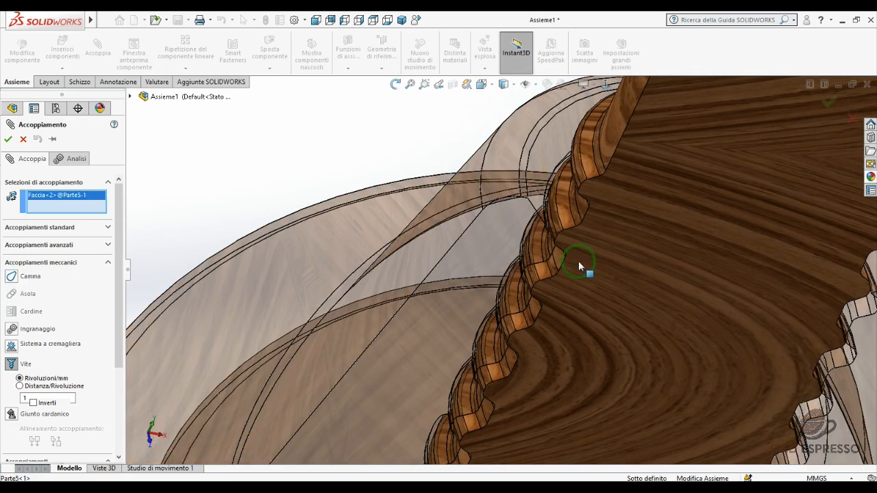
{"action": "scroll", "coordinate": [579, 266], "scroll_direction": "up", "scroll_amount": 5}
{"action": "middle_click_drag", "start_coordinate": [554, 239], "coordinate": [587, 199]}
{"action": "left_click", "coordinate": [591, 209]}
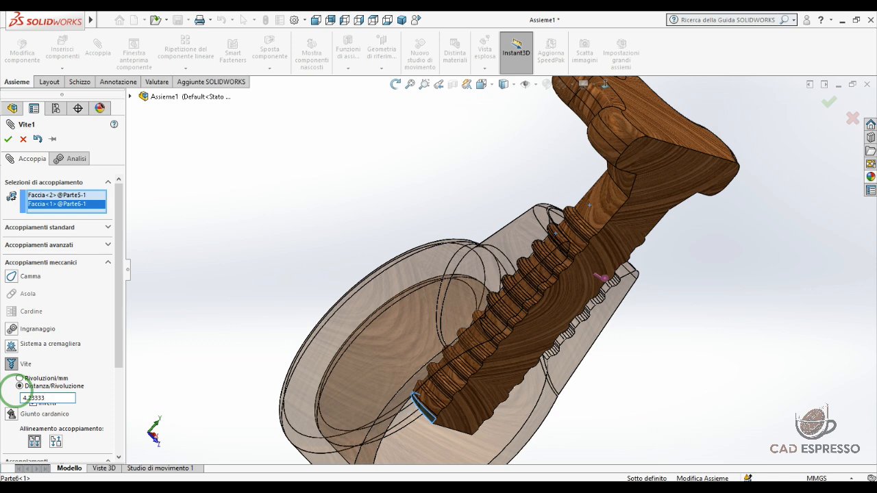
{"action": "left_click", "coordinate": [11, 138]}
{"action": "left_click", "coordinate": [11, 139]}
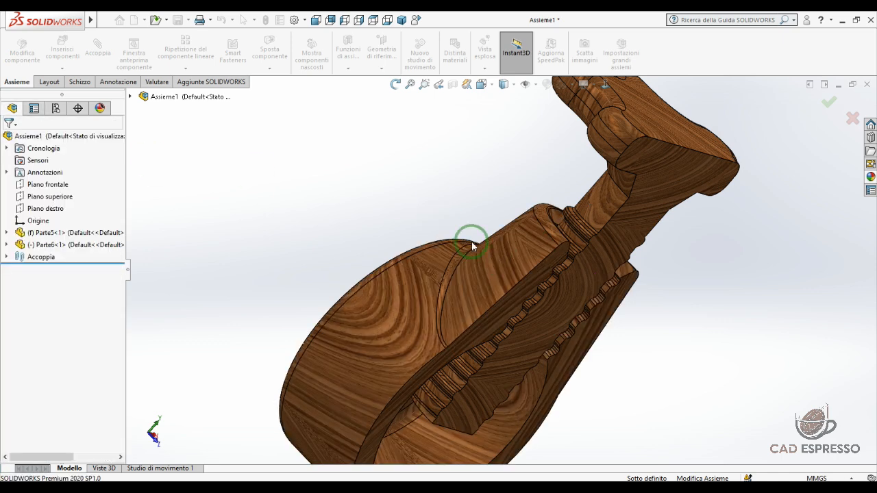
- Turn the knob in the sectioned assembly and examine how its thread travels inside the neck's thread
{"action": "middle_click_drag", "start_coordinate": [547, 292], "coordinate": [526, 237]}
{"action": "middle_click_drag", "start_coordinate": [546, 147], "coordinate": [590, 183]}
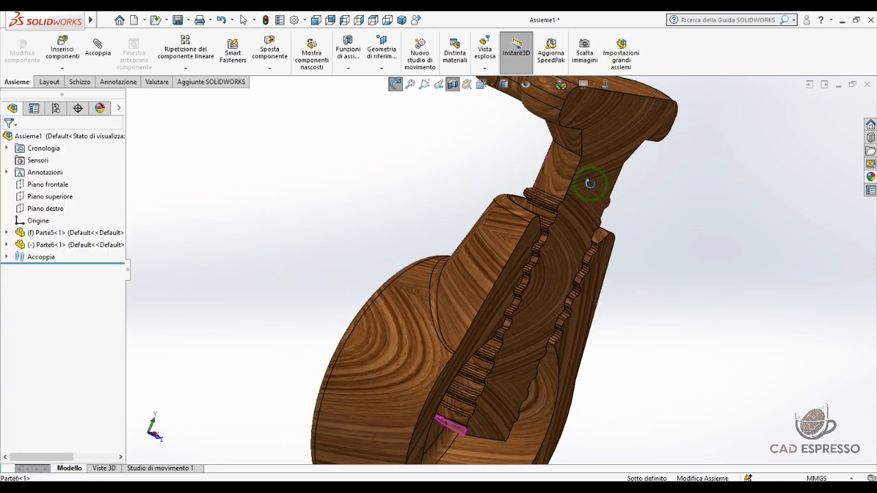
{"action": "left_click_drag", "start_coordinate": [572, 152], "coordinate": [574, 116]}
{"action": "scroll", "coordinate": [534, 282], "scroll_direction": "down", "scroll_amount": 4}
{"action": "middle_click_drag", "start_coordinate": [485, 250], "coordinate": [829, 243]}
{"action": "scroll", "coordinate": [829, 242], "scroll_direction": "down", "scroll_amount": 5}
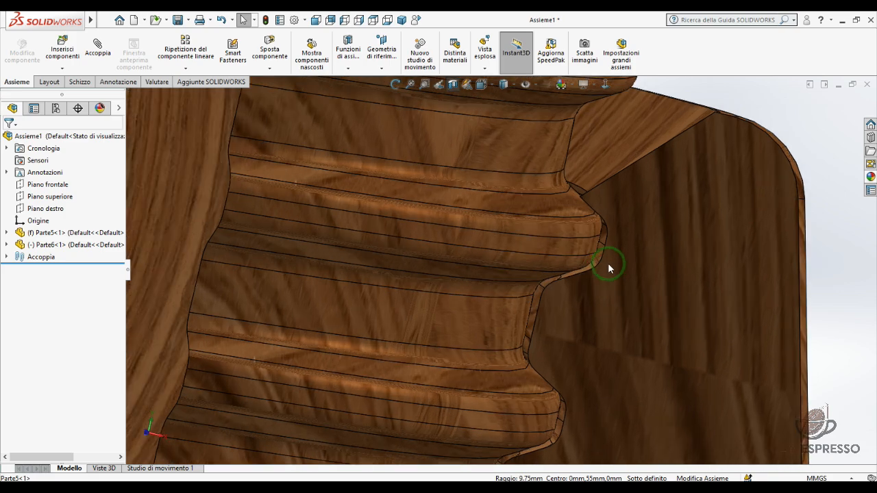
{"action": "left_click", "coordinate": [558, 215]}
{"action": "middle_click_drag", "start_coordinate": [558, 247], "coordinate": [798, 228]}
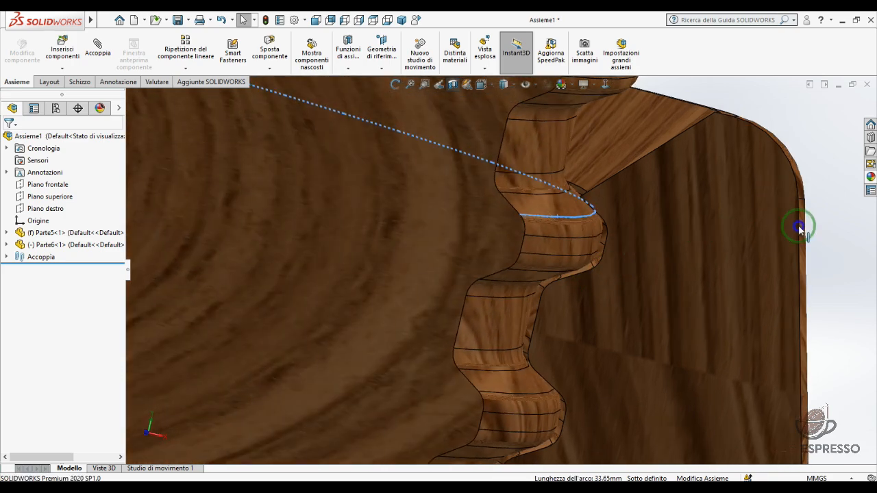
{"action": "left_click_drag", "start_coordinate": [799, 228], "coordinate": [692, 225]}
{"action": "scroll", "coordinate": [543, 318], "scroll_direction": "up", "scroll_amount": 7}
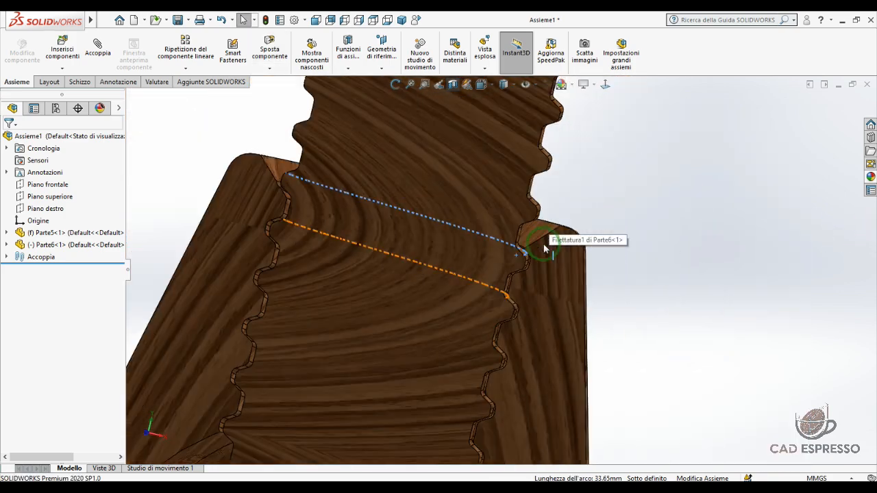
{"action": "scroll", "coordinate": [545, 249], "scroll_direction": "up", "scroll_amount": 2}
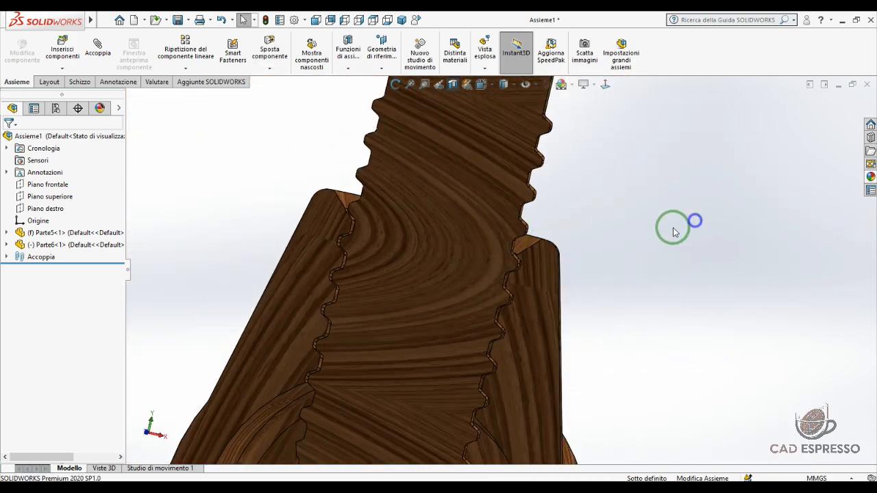
- Turn off the section view to show the complete assembly
{"action": "left_click", "coordinate": [453, 88]}
{"action": "scroll", "coordinate": [450, 319], "scroll_direction": "up", "scroll_amount": 6}
{"action": "scroll", "coordinate": [474, 351], "scroll_direction": "down", "scroll_amount": 4}
{"action": "scroll", "coordinate": [474, 351], "scroll_direction": "up", "scroll_amount": 4}
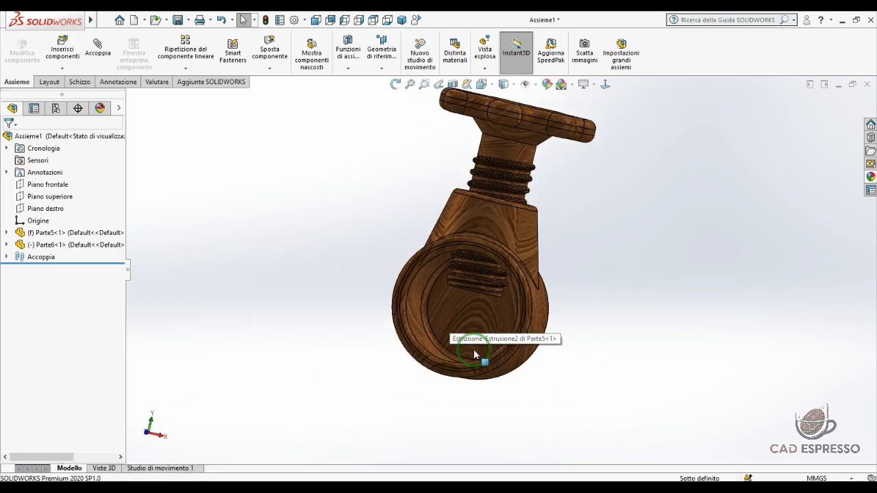
{"action": "scroll", "coordinate": [503, 188], "scroll_direction": "down", "scroll_amount": 2}
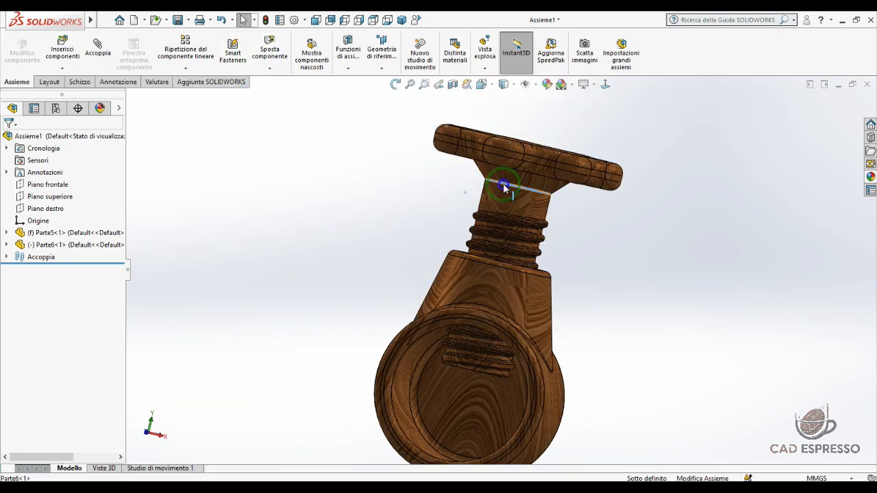
- Screw the knob down into the body using Move Component with collision detection between all components and stop at collision
{"action": "left_click", "coordinate": [503, 188]}
{"action": "left_click", "coordinate": [270, 46]}
{"action": "left_click", "coordinate": [48, 250]}
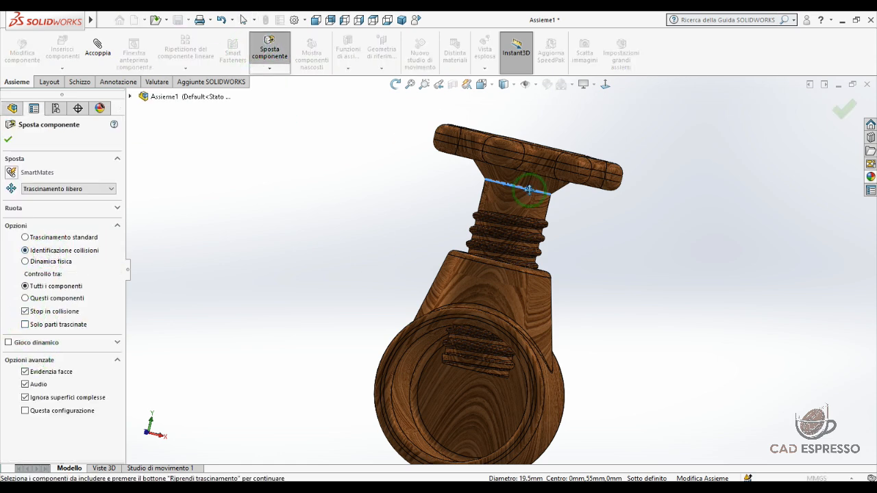
{"action": "left_click_drag", "start_coordinate": [529, 190], "coordinate": [505, 283]}
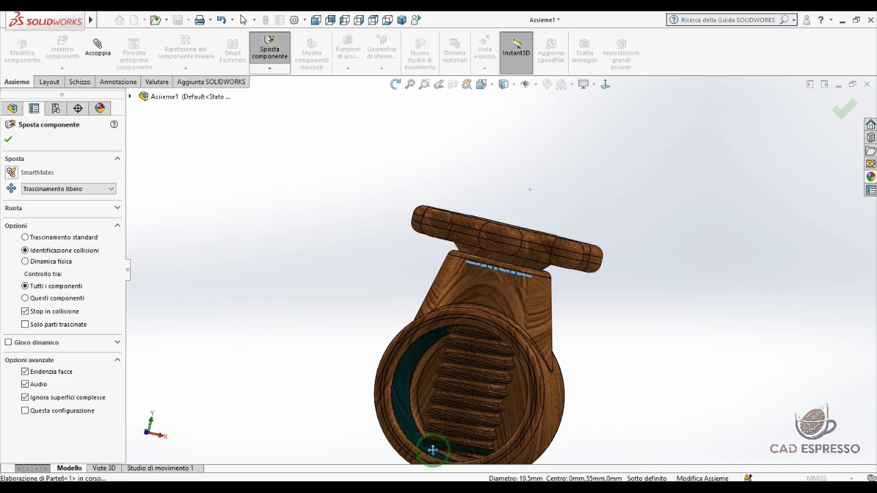
{"action": "scroll", "coordinate": [433, 450], "scroll_direction": "down", "scroll_amount": 5}
{"action": "middle_click_drag", "start_coordinate": [464, 348], "coordinate": [462, 377]}
{"action": "scroll", "coordinate": [462, 376], "scroll_direction": "up", "scroll_amount": 5}
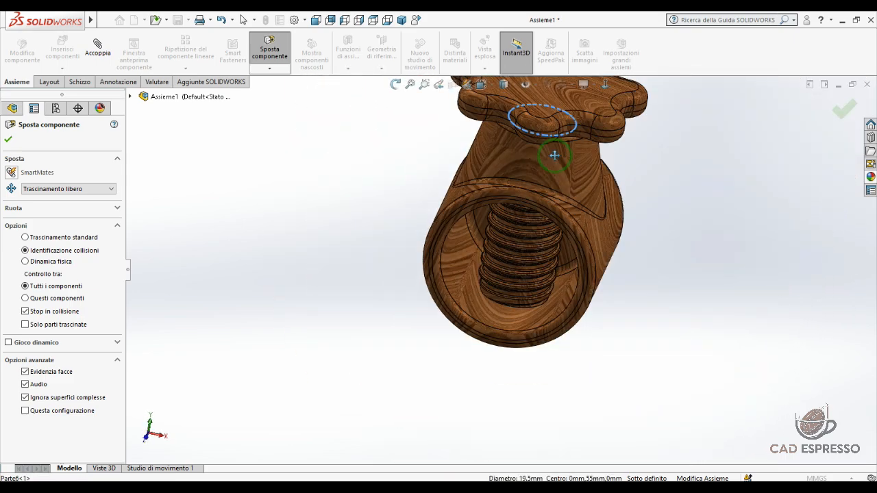
- Test the knob's rotation by its head with collision detection active, and leave the Move Component command
{"action": "scroll", "coordinate": [554, 155], "scroll_direction": "down", "scroll_amount": 5}
{"action": "middle_click_drag", "start_coordinate": [540, 164], "coordinate": [509, 155]}
{"action": "left_click_drag", "start_coordinate": [519, 176], "coordinate": [544, 77]}
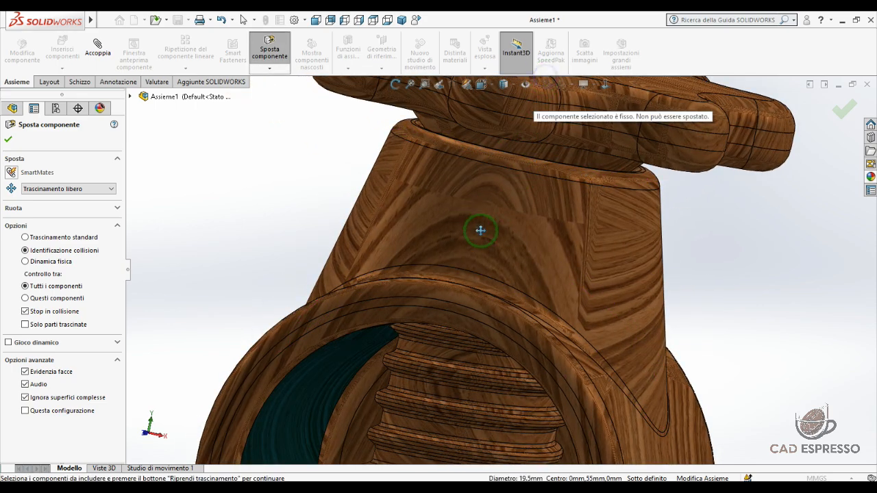
{"action": "scroll", "coordinate": [480, 231], "scroll_direction": "up", "scroll_amount": 5}
{"action": "mouse_move", "coordinate": [491, 206]}
{"action": "middle_mouse_down"}
{"action": "mouse_move", "coordinate": [503, 171]}
{"action": "mouse_move", "coordinate": [484, 189]}
{"action": "middle_mouse_up"}
{"action": "left_click_drag", "start_coordinate": [483, 190], "coordinate": [688, 226]}
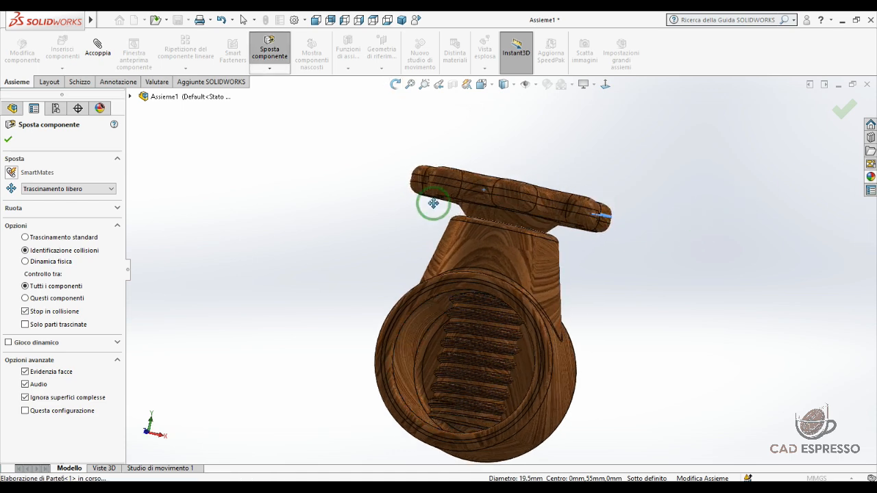
{"action": "middle_click_drag", "start_coordinate": [667, 220], "coordinate": [446, 261]}
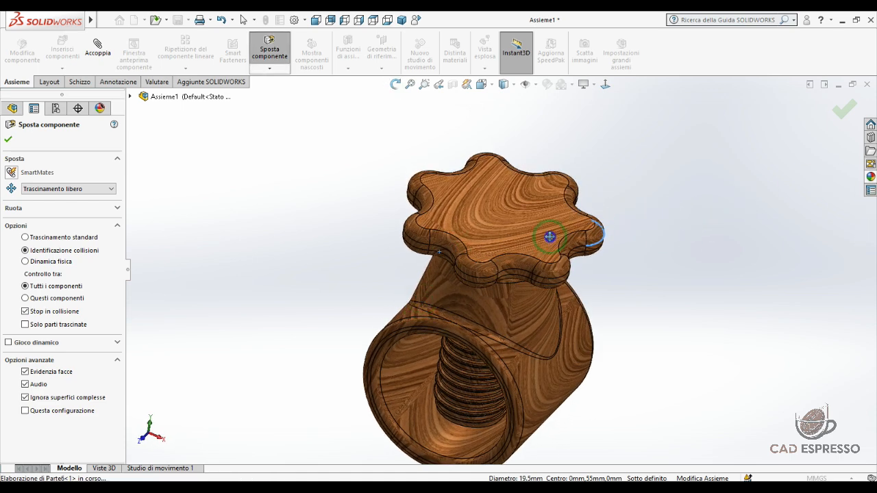
{"action": "middle_click_drag", "start_coordinate": [423, 449], "coordinate": [491, 222]}
{"action": "scroll", "coordinate": [493, 227], "scroll_direction": "down", "scroll_amount": 5}
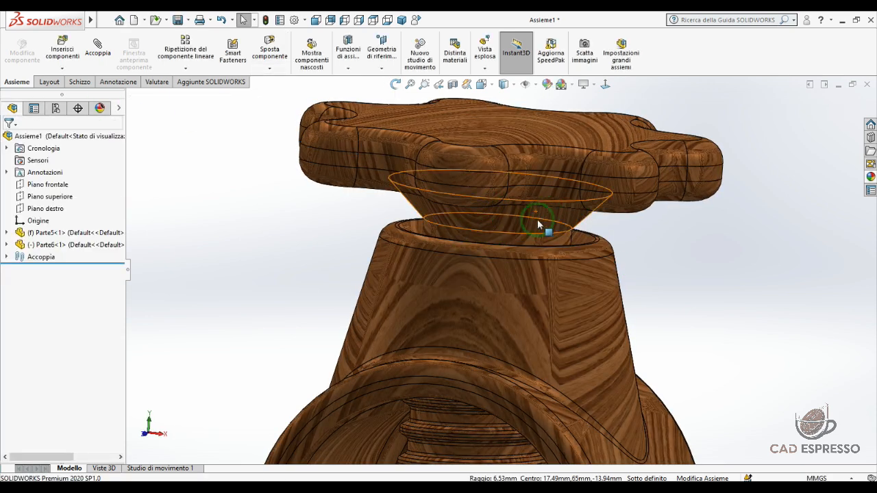
- Unscrew the knob partly out of the body by the circular edge beneath its head and clear the selection
{"action": "left_click", "coordinate": [526, 238]}
{"action": "scroll", "coordinate": [521, 240], "scroll_direction": "up", "scroll_amount": 5}
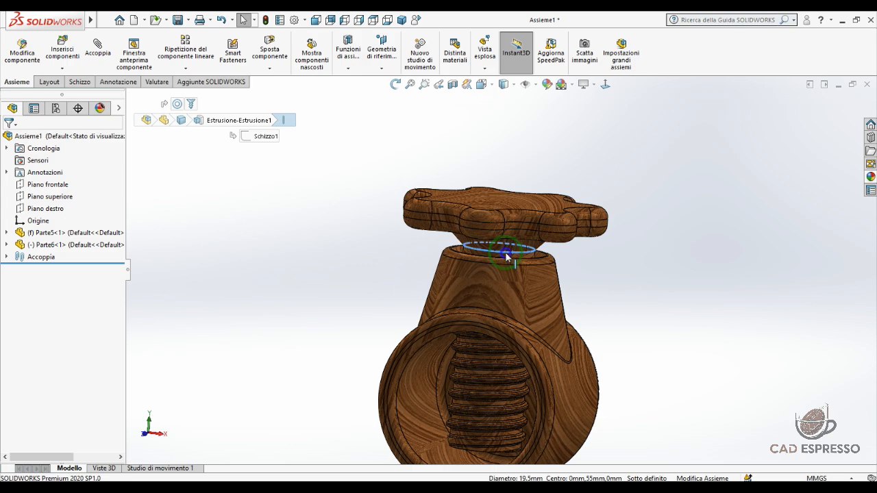
{"action": "left_click_drag", "start_coordinate": [518, 183], "coordinate": [516, 155]}
{"action": "scroll", "coordinate": [525, 348], "scroll_direction": "up", "scroll_amount": 2}
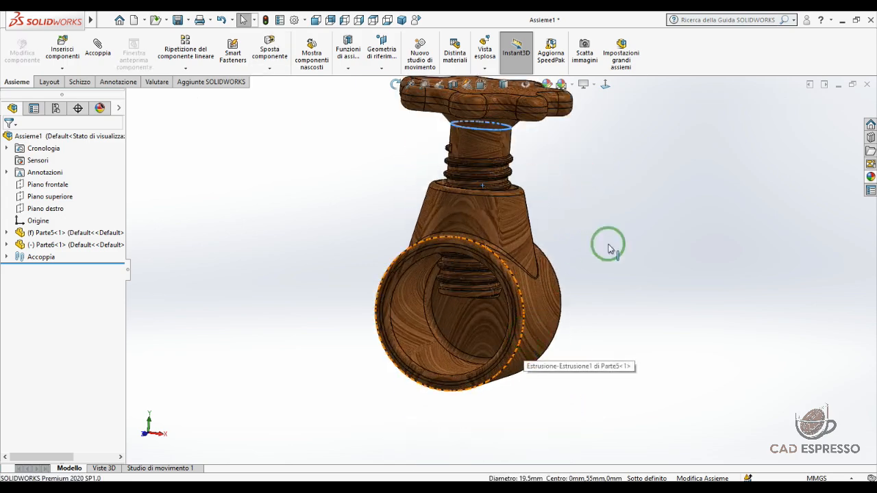
{"action": "left_click", "coordinate": [610, 243]}
{"action": "middle_click_drag", "start_coordinate": [507, 250], "coordinate": [499, 208]}
{"action": "scroll", "coordinate": [498, 204], "scroll_direction": "down", "scroll_amount": 3}
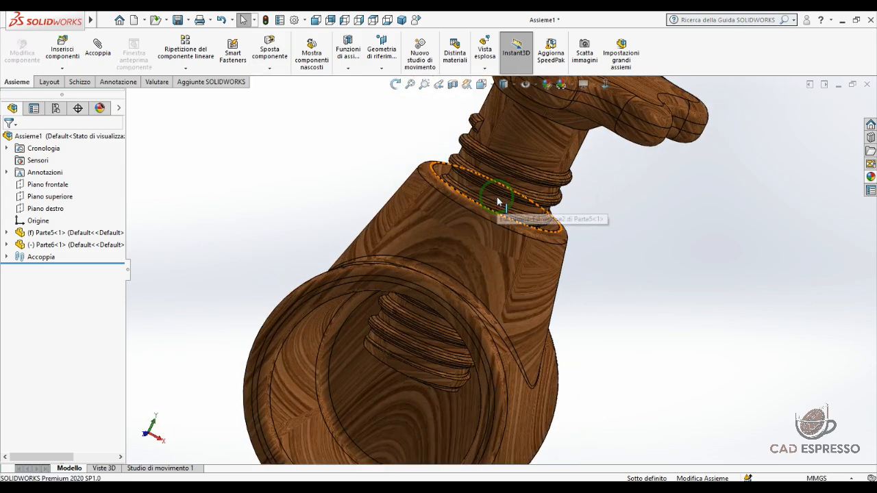
{"action": "scroll", "coordinate": [498, 202], "scroll_direction": "up", "scroll_amount": 3}
{"action": "left_click", "coordinate": [352, 224]}
{"action": "left_click", "coordinate": [705, 442]}
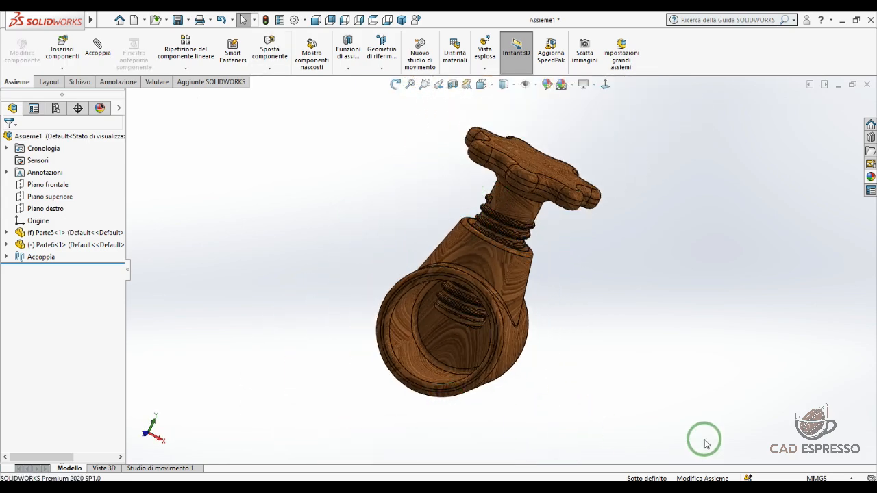